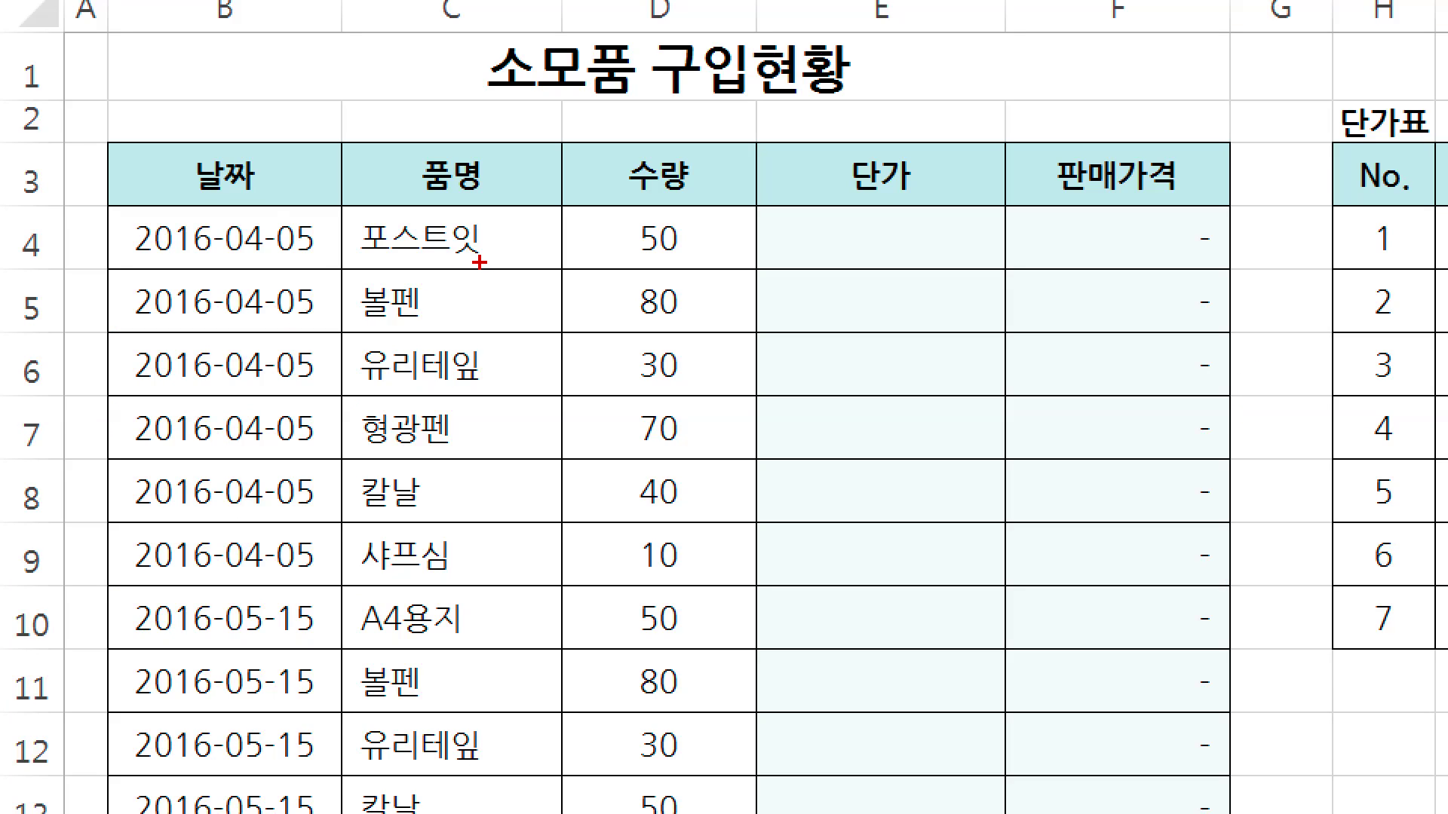
# Examine the 품명 and 단가 columns of 소모품 구입현황 together with the two 단가표 price tables
pyautogui.moveTo(480, 263)
pyautogui.mouseDown()
pyautogui.moveTo(369, 286)
pyautogui.moveTo(400, 158)
pyautogui.moveTo(534, 211)
pyautogui.moveTo(498, 276)
pyautogui.mouseUp()
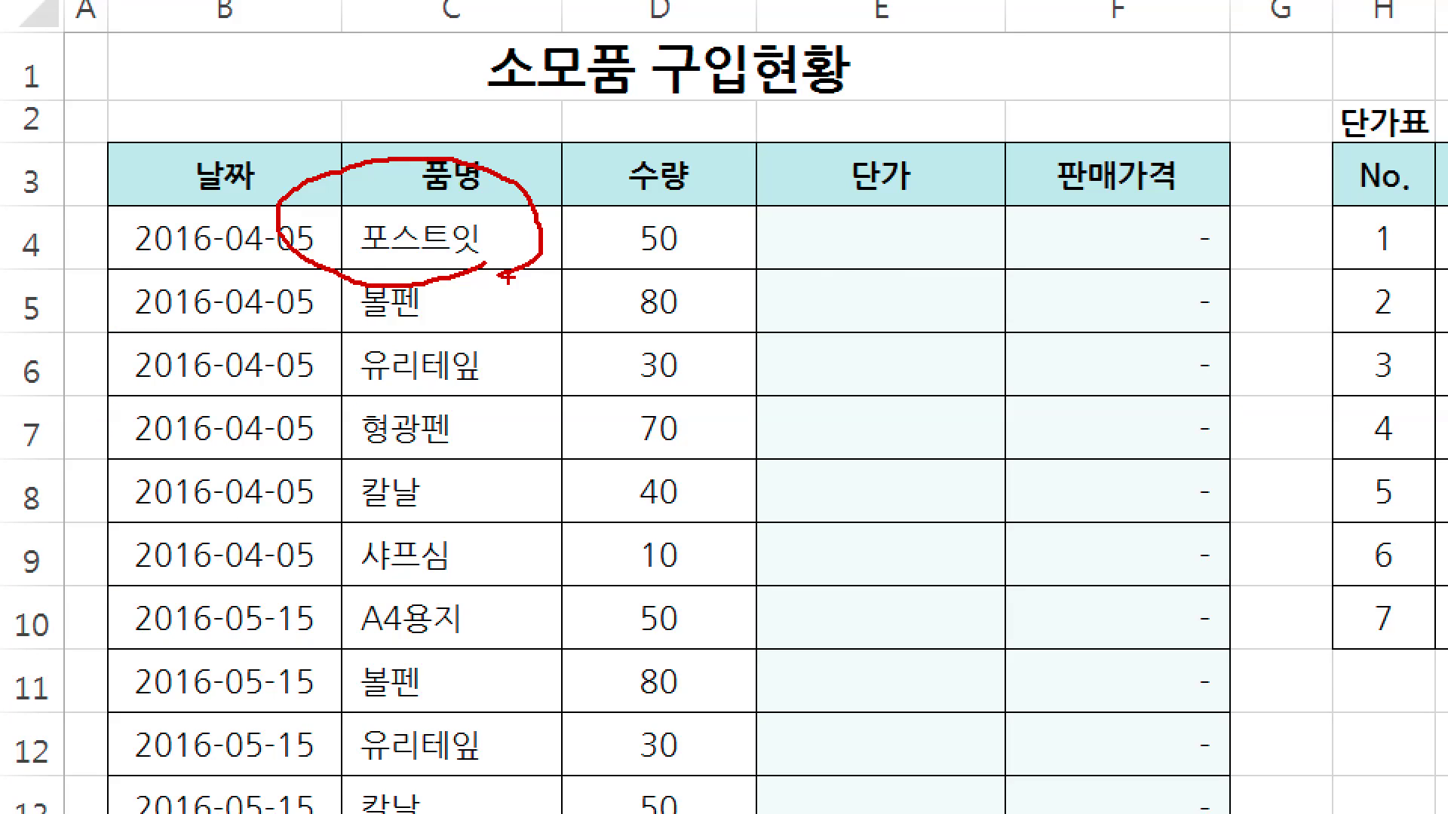
pyautogui.moveTo(787, 274); pyautogui.dragTo(933, 273)
pyautogui.press('Escape')
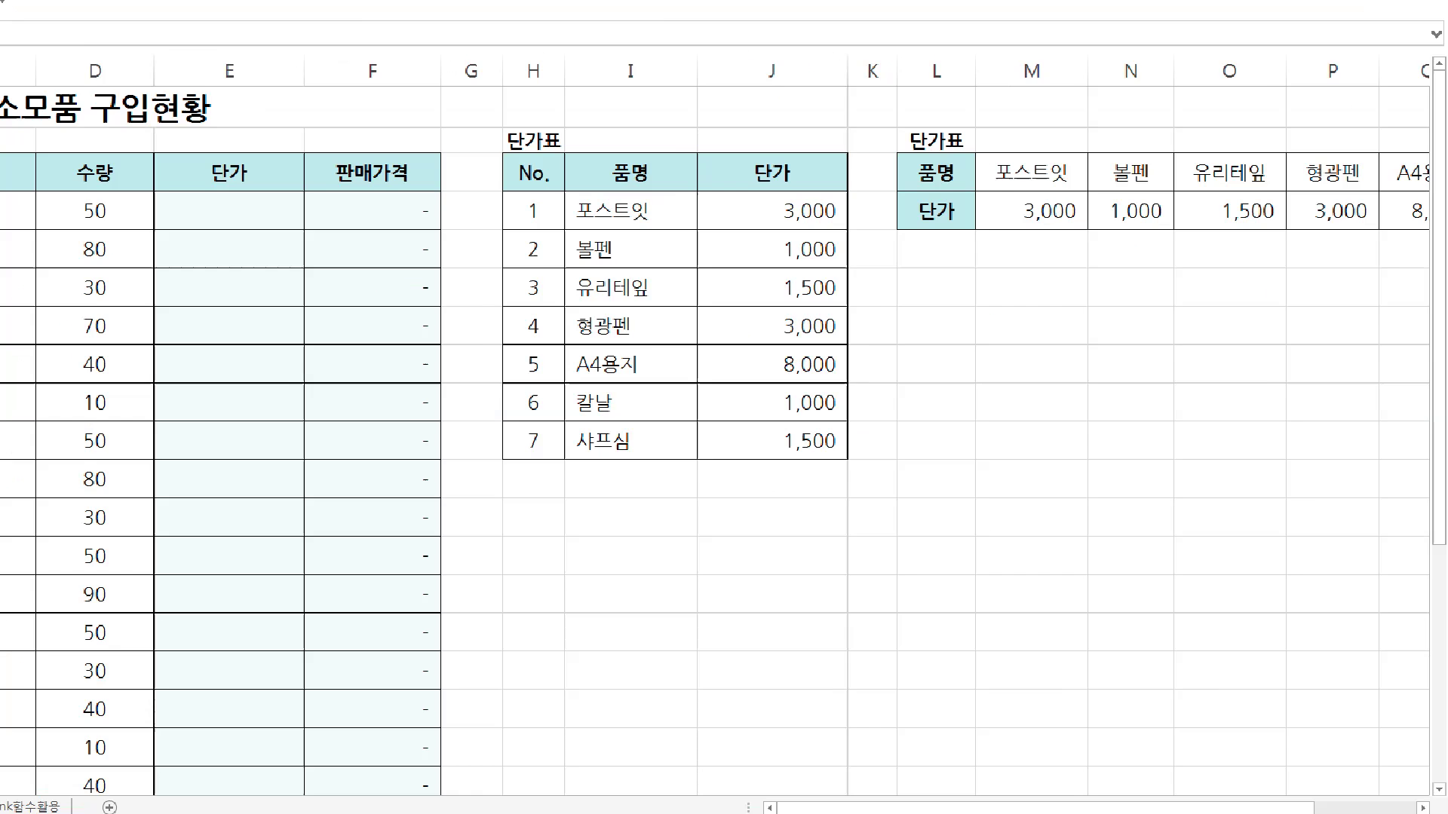
pyautogui.moveTo(183, 97); pyautogui.dragTo(313, 96)
pyautogui.moveTo(865, 104); pyautogui.dragTo(954, 100)
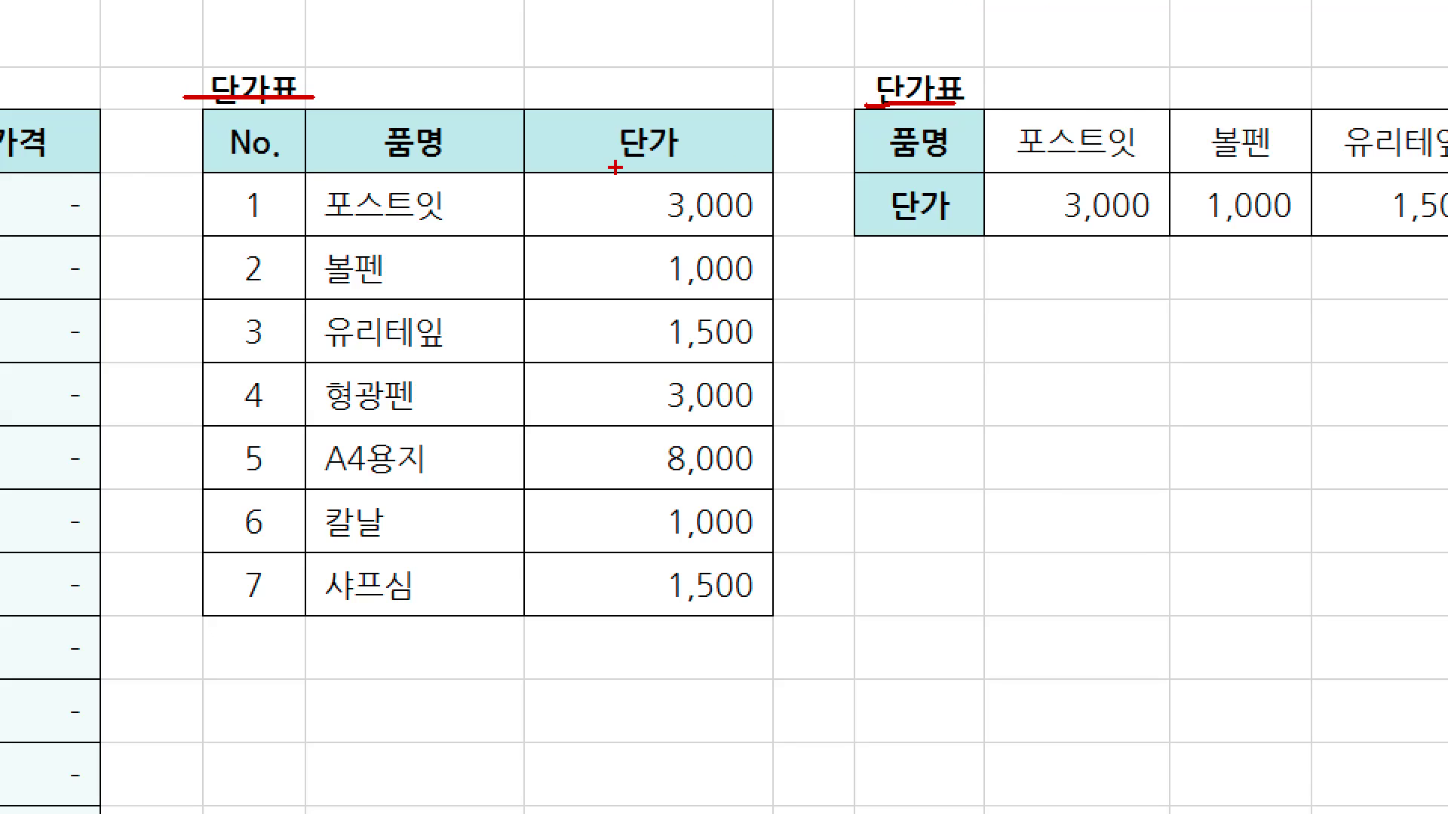
pyautogui.press('Escape')
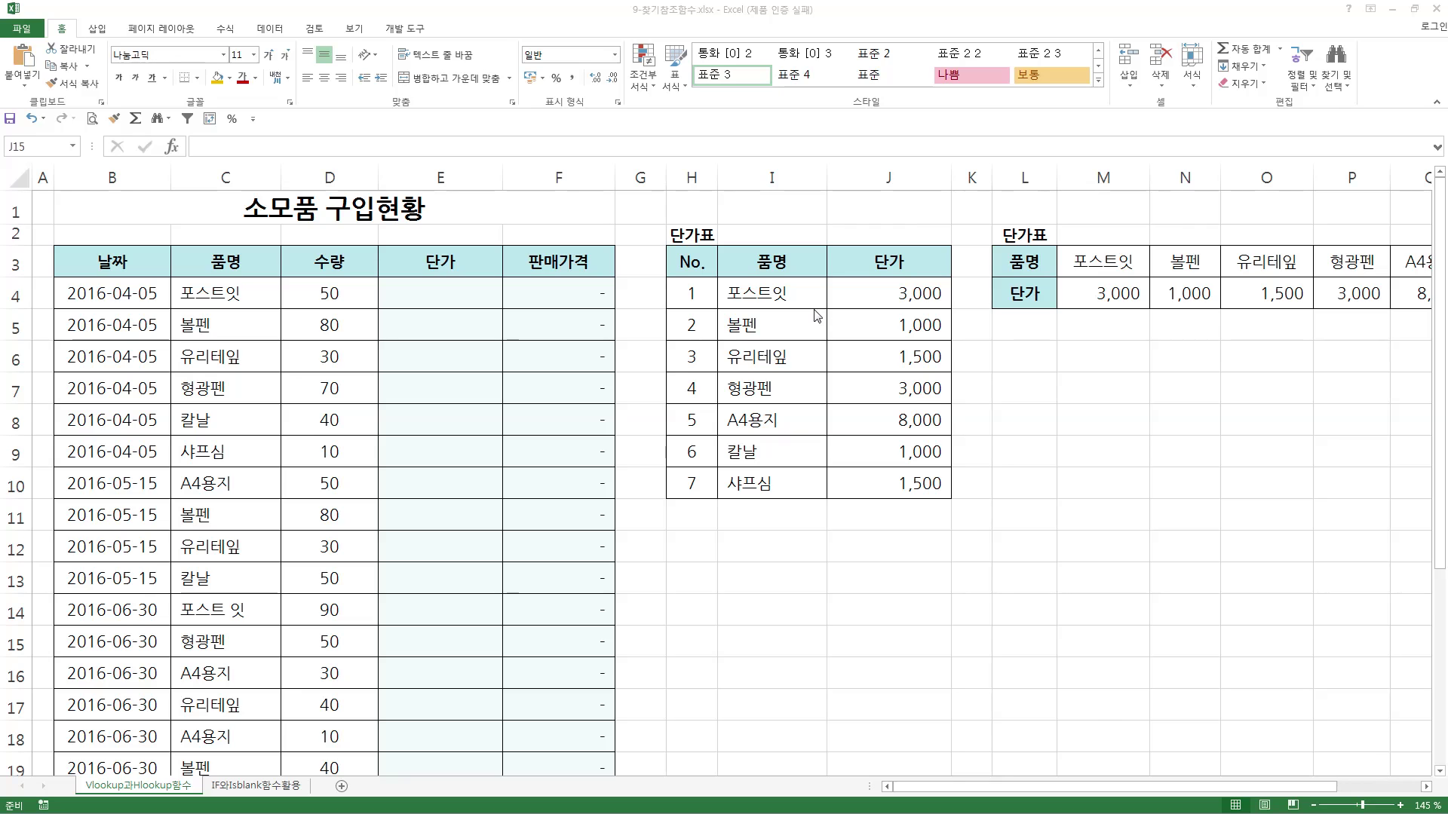
pyautogui.hotkey('ctrl', '1')
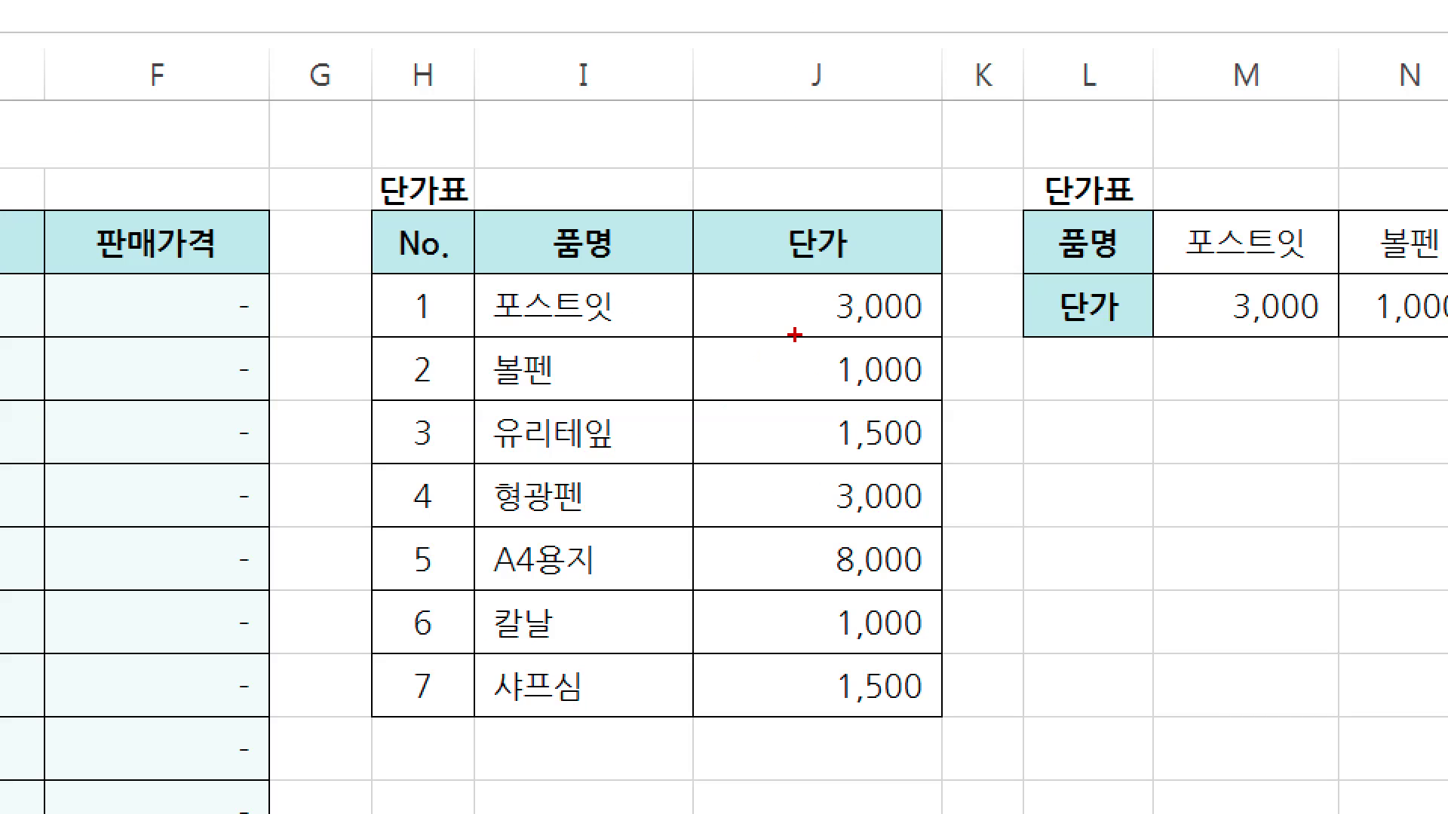
pyautogui.moveTo(830, 341); pyautogui.dragTo(935, 339)
pyautogui.moveTo(1217, 339); pyautogui.dragTo(1332, 344)
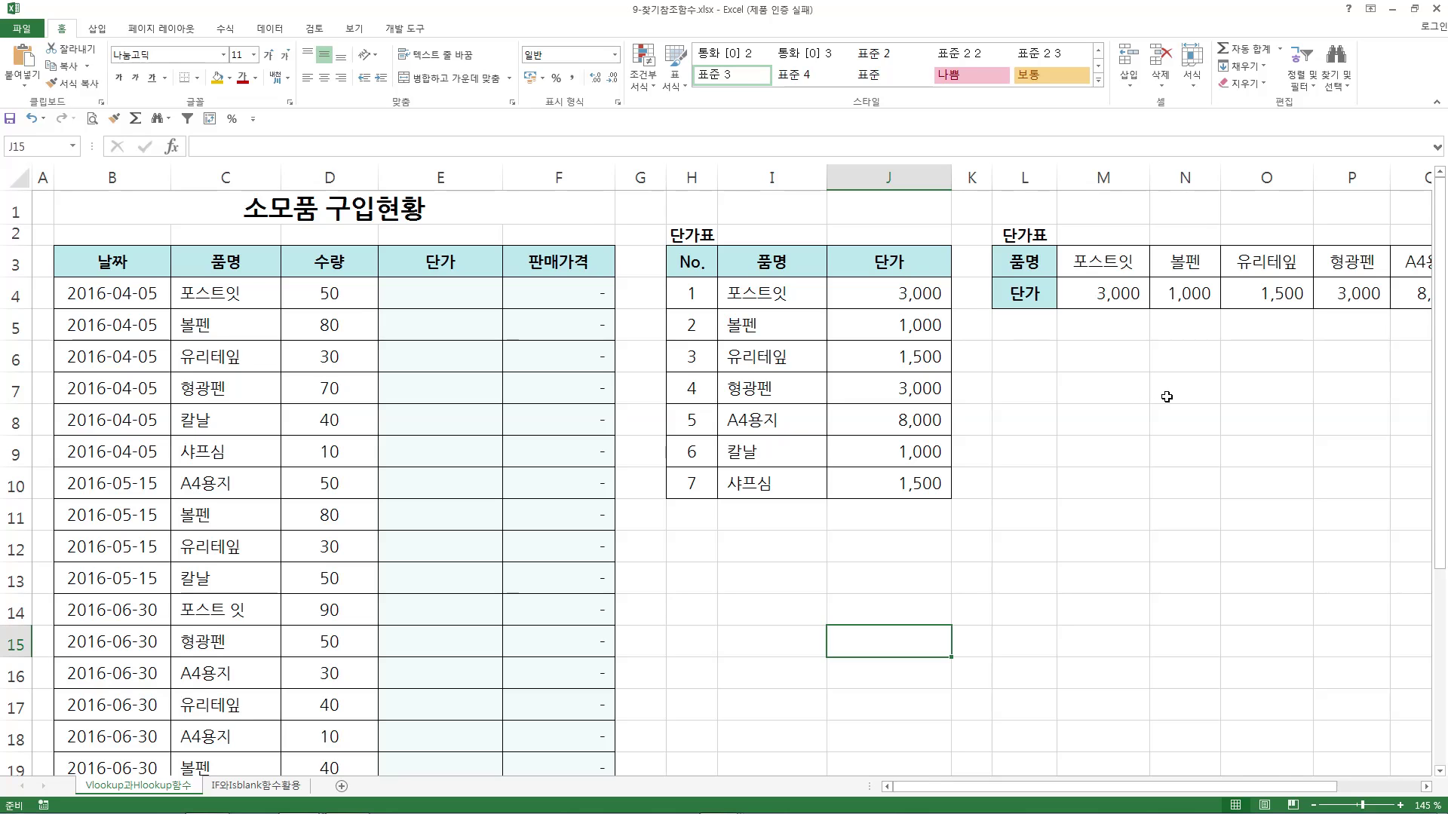
# Examine how the vertical 단가표 in H3:J10 arranges 품명 and 단가 for a VLOOKUP
pyautogui.keyDown('ctrl'); pyautogui.scroll(3, 1184, 407); pyautogui.keyUp('ctrl')
pyautogui.hscroll(4, 1371, 730)
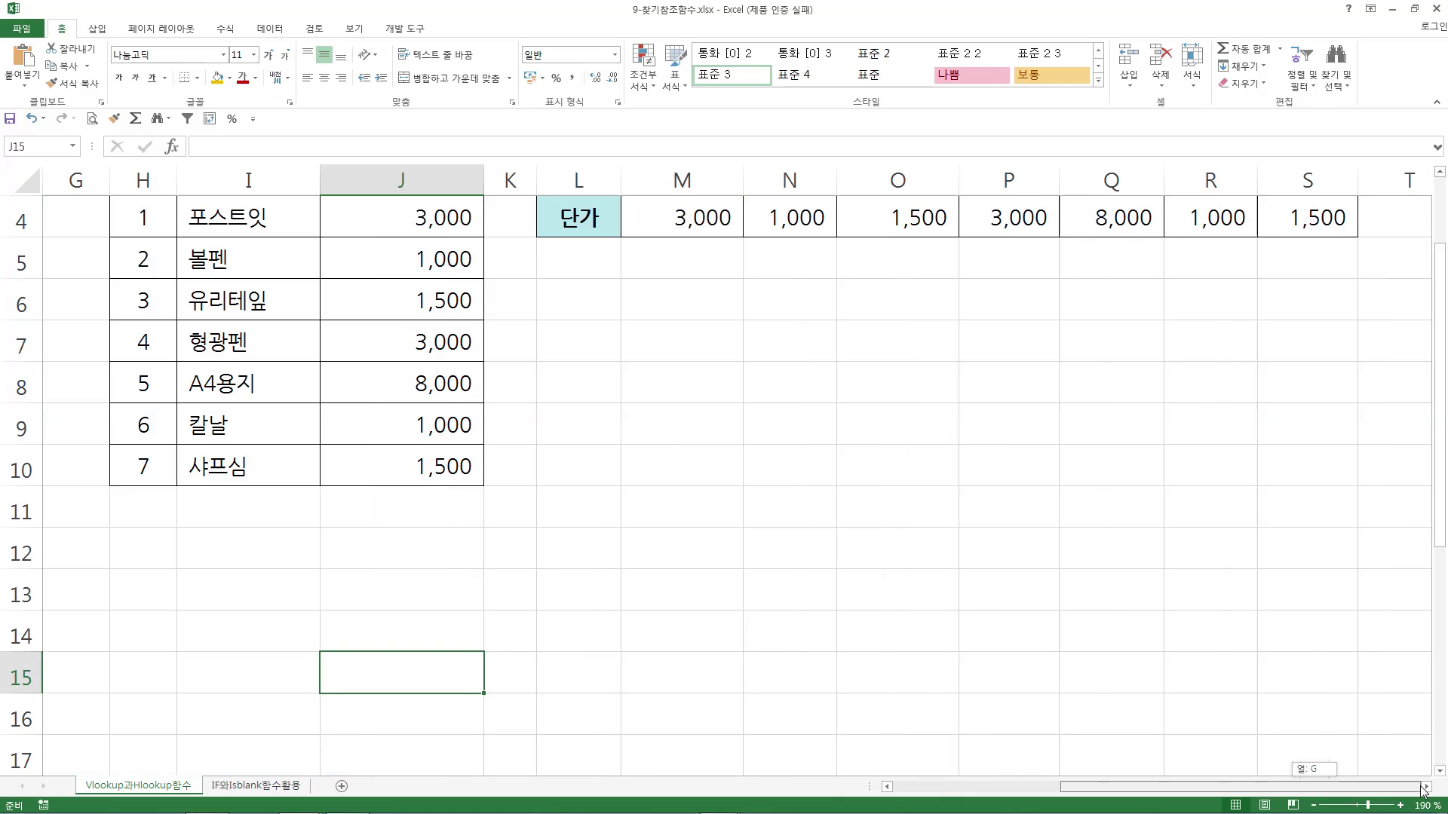
pyautogui.scroll(1, 856, 543)
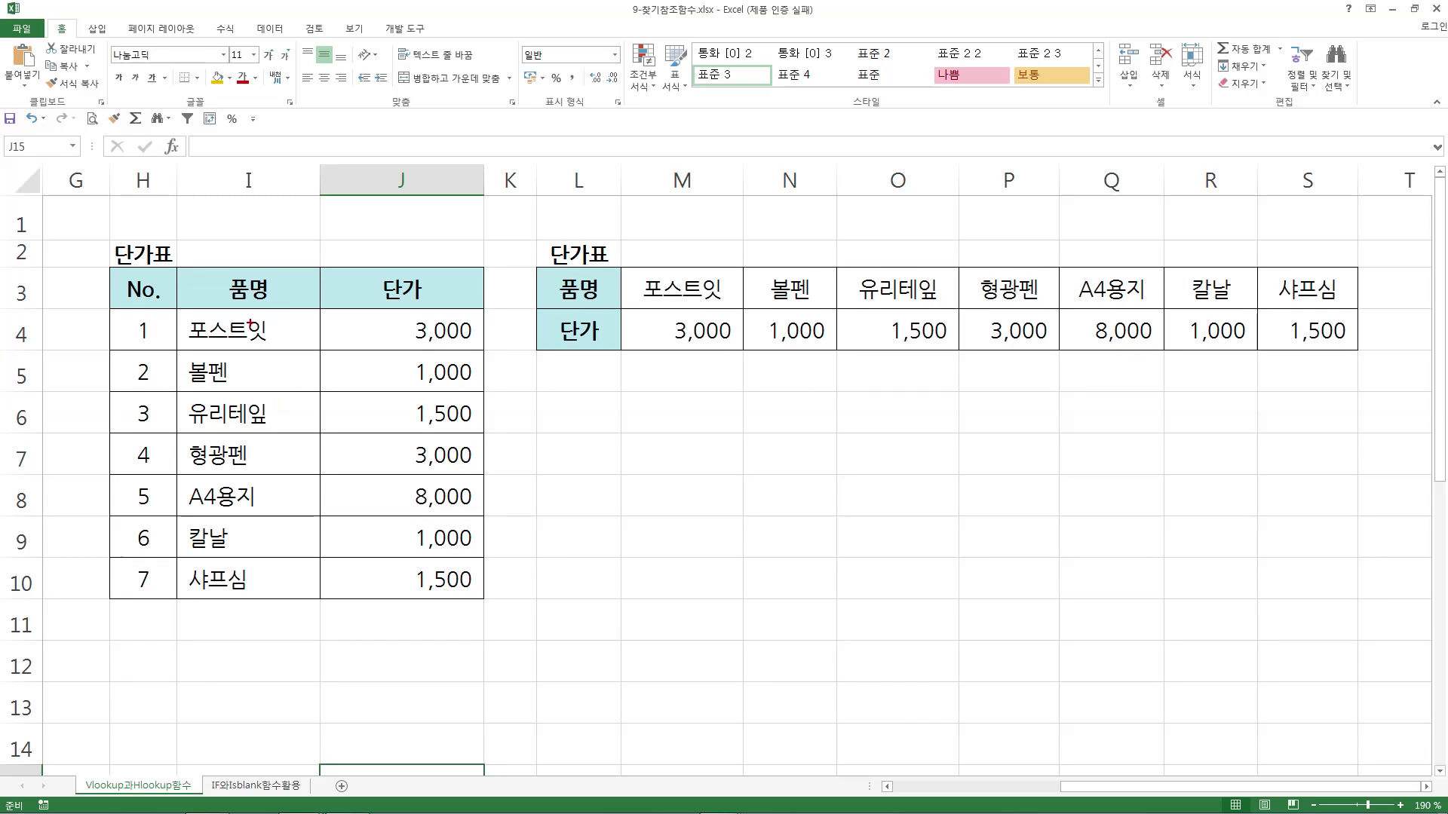
pyautogui.moveTo(182, 265); pyautogui.dragTo(290, 302)
pyautogui.moveTo(450, 296)
pyautogui.mouseDown()
pyautogui.moveTo(400, 261)
pyautogui.moveTo(462, 309)
pyautogui.mouseUp()
pyautogui.moveTo(297, 323)
pyautogui.mouseDown()
pyautogui.moveTo(281, 528)
pyautogui.moveTo(305, 501)
pyautogui.mouseUp()
pyautogui.moveTo(436, 332)
pyautogui.mouseDown()
pyautogui.moveTo(445, 528)
pyautogui.moveTo(469, 528)
pyautogui.mouseUp()
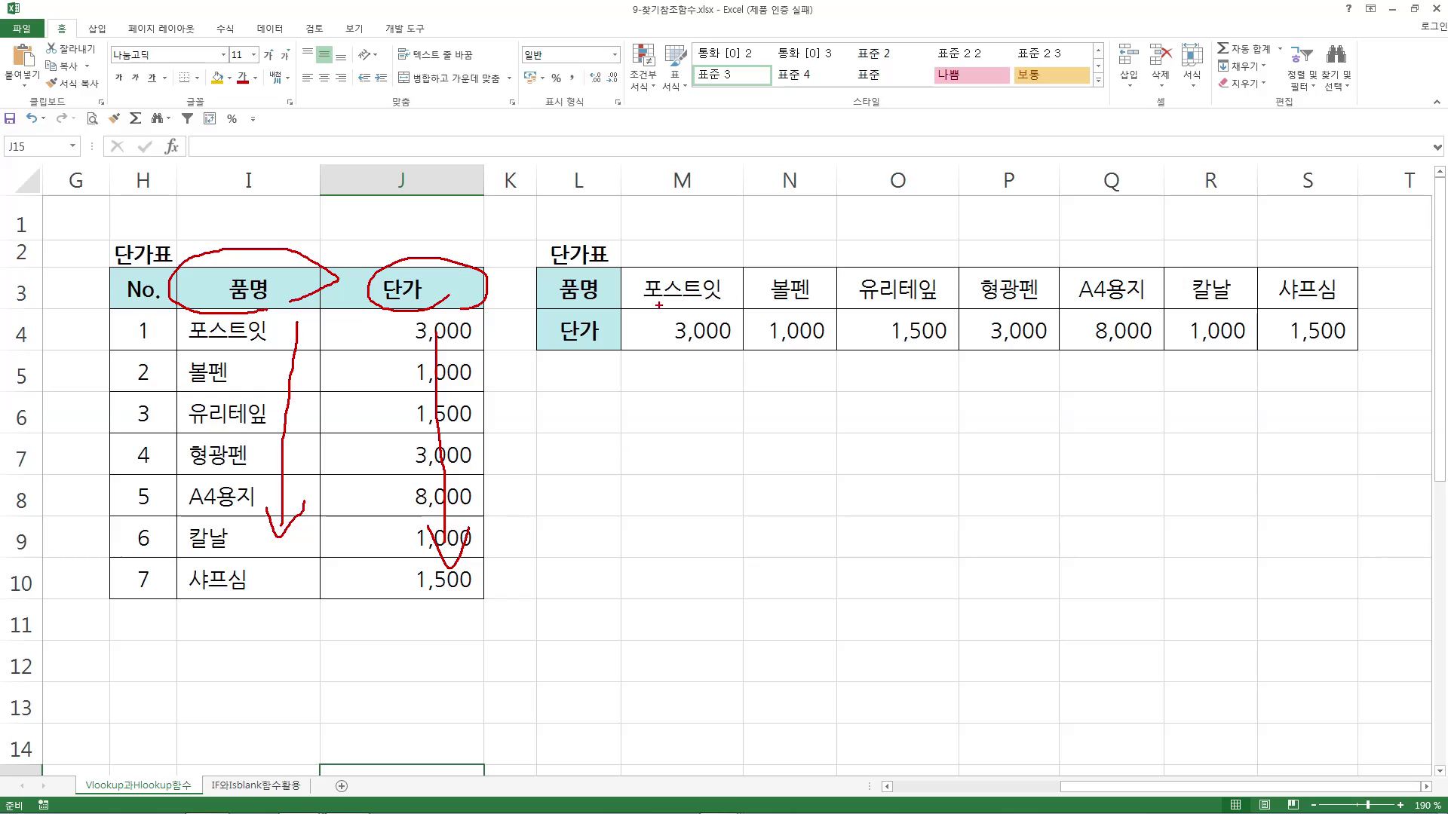
pyautogui.moveTo(324, 185)
pyautogui.mouseDown()
pyautogui.moveTo(356, 179)
pyautogui.moveTo(411, 220)
pyautogui.mouseUp()
pyautogui.moveTo(457, 198)
pyautogui.mouseDown()
pyautogui.moveTo(482, 194)
pyautogui.moveTo(500, 243)
pyautogui.mouseUp()
pyautogui.moveTo(532, 186)
pyautogui.mouseDown()
pyautogui.moveTo(536, 226)
pyautogui.moveTo(590, 225)
pyautogui.moveTo(617, 296)
pyautogui.mouseUp()
pyautogui.moveTo(613, 206); pyautogui.dragTo(614, 225)
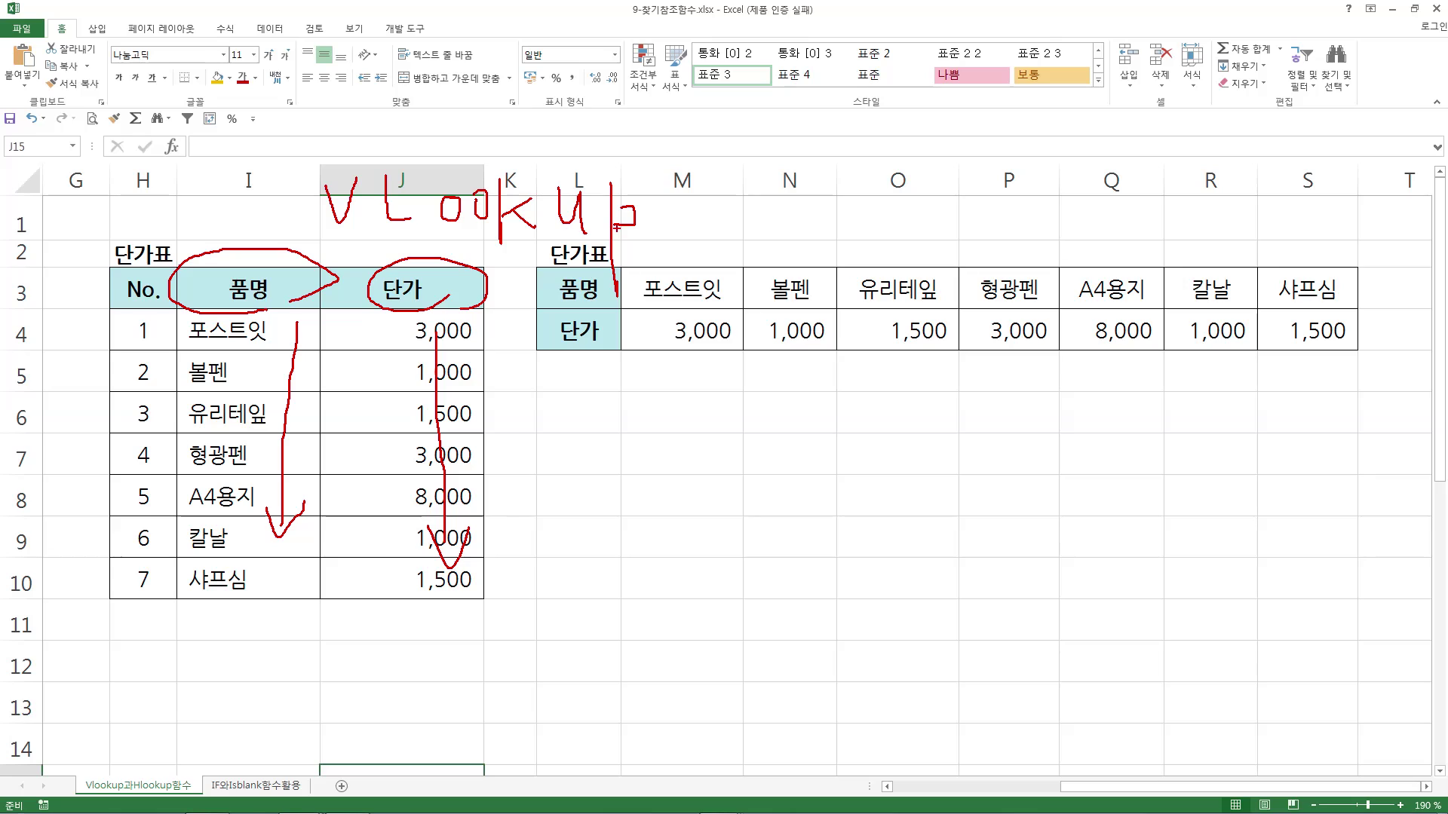
pyautogui.press('Escape')
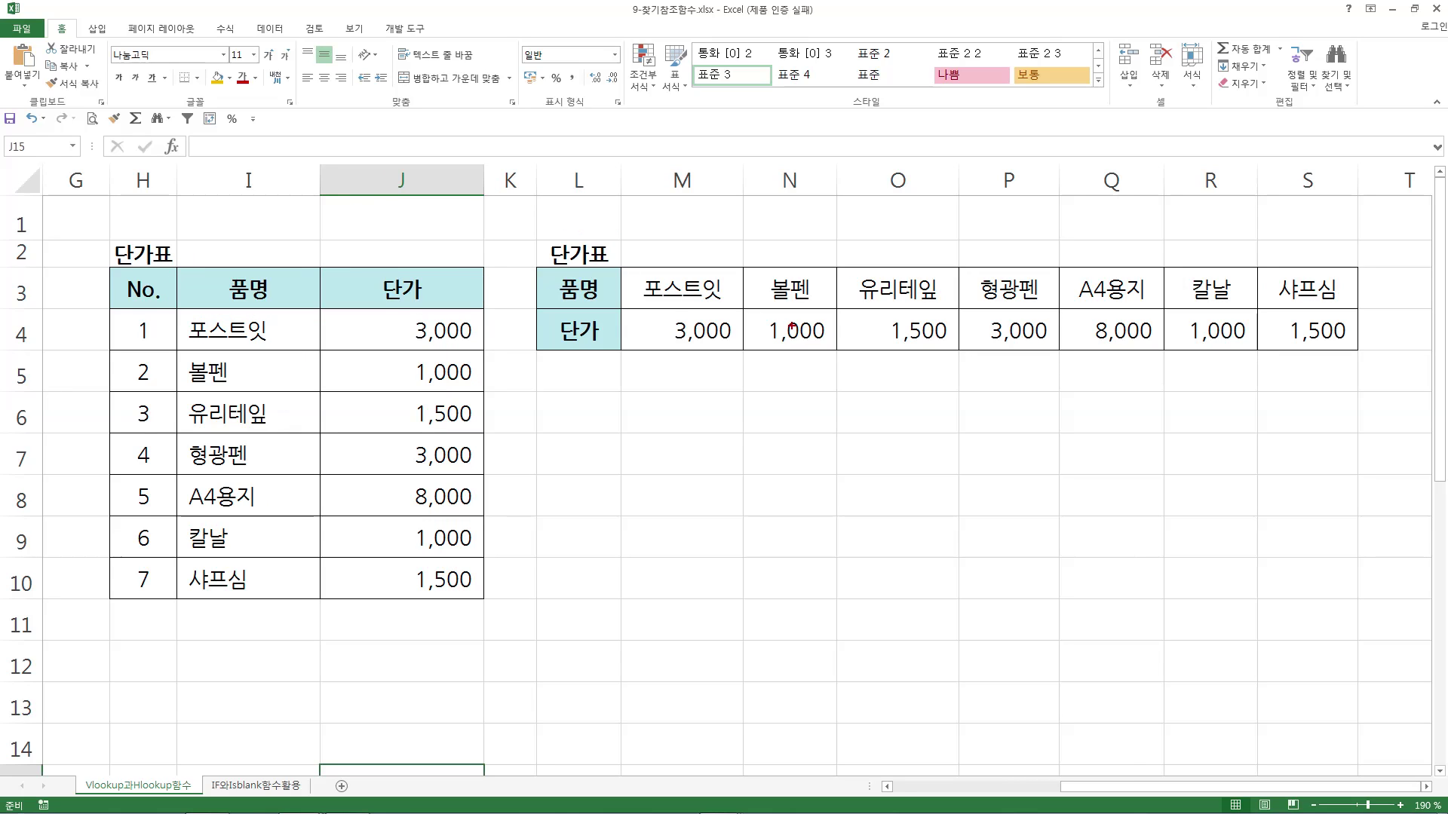
# Compare the direction of the horizontal 단가표 in L3:S4, suited to HLOOKUP, with that of the vertical 단가표
pyautogui.moveTo(602, 288)
pyautogui.mouseDown()
pyautogui.moveTo(774, 287)
pyautogui.moveTo(766, 274)
pyautogui.moveTo(800, 286)
pyautogui.mouseUp()
pyautogui.moveTo(798, 287); pyautogui.dragTo(752, 304)
pyautogui.moveTo(603, 329); pyautogui.dragTo(784, 341)
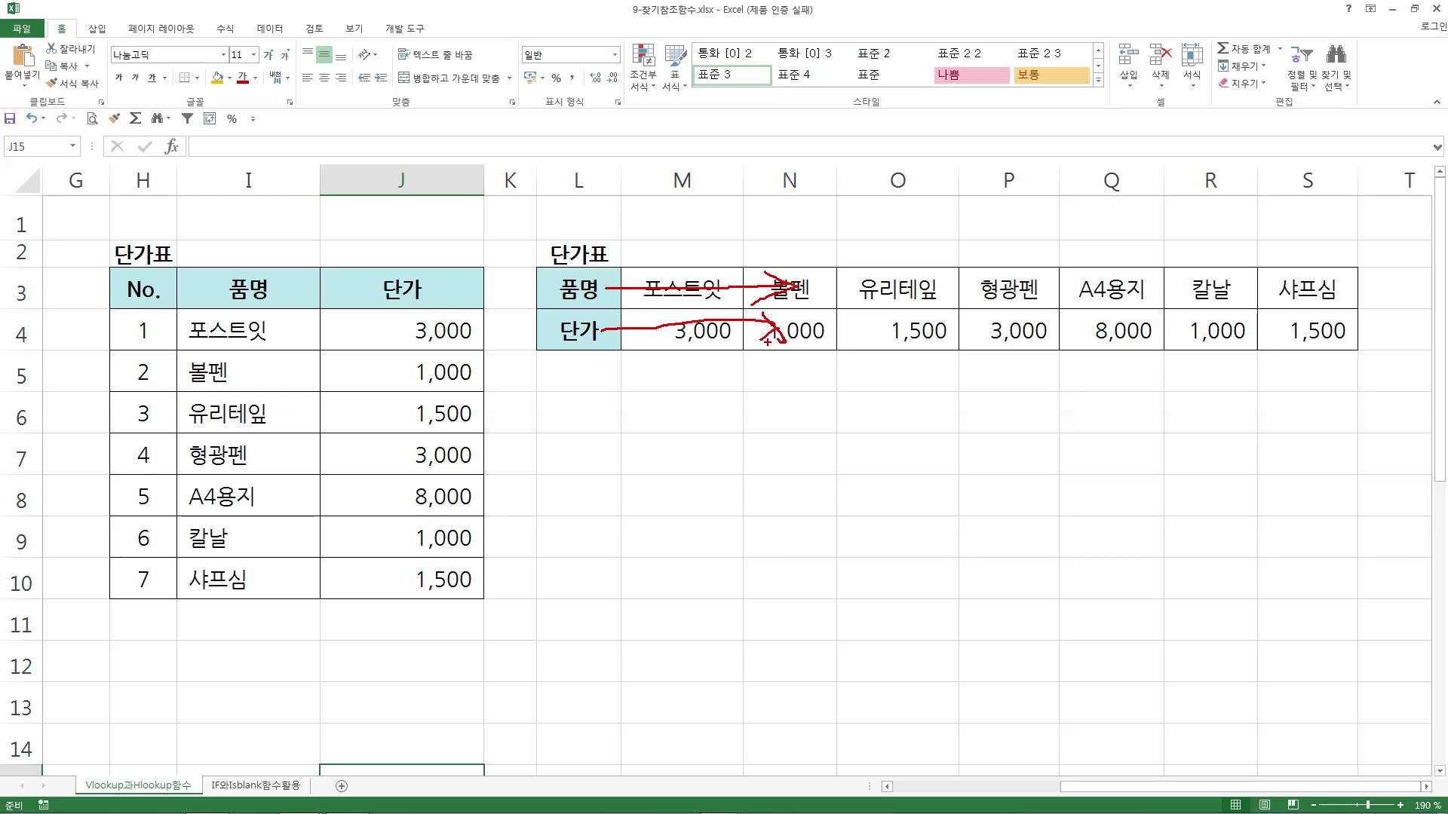
pyautogui.moveTo(728, 172); pyautogui.dragTo(728, 231)
pyautogui.moveTo(763, 168)
pyautogui.mouseDown()
pyautogui.moveTo(762, 232)
pyautogui.moveTo(761, 198)
pyautogui.moveTo(794, 232)
pyautogui.moveTo(823, 231)
pyautogui.moveTo(851, 206)
pyautogui.moveTo(910, 209)
pyautogui.moveTo(921, 226)
pyautogui.moveTo(941, 201)
pyautogui.moveTo(1001, 234)
pyautogui.mouseUp()
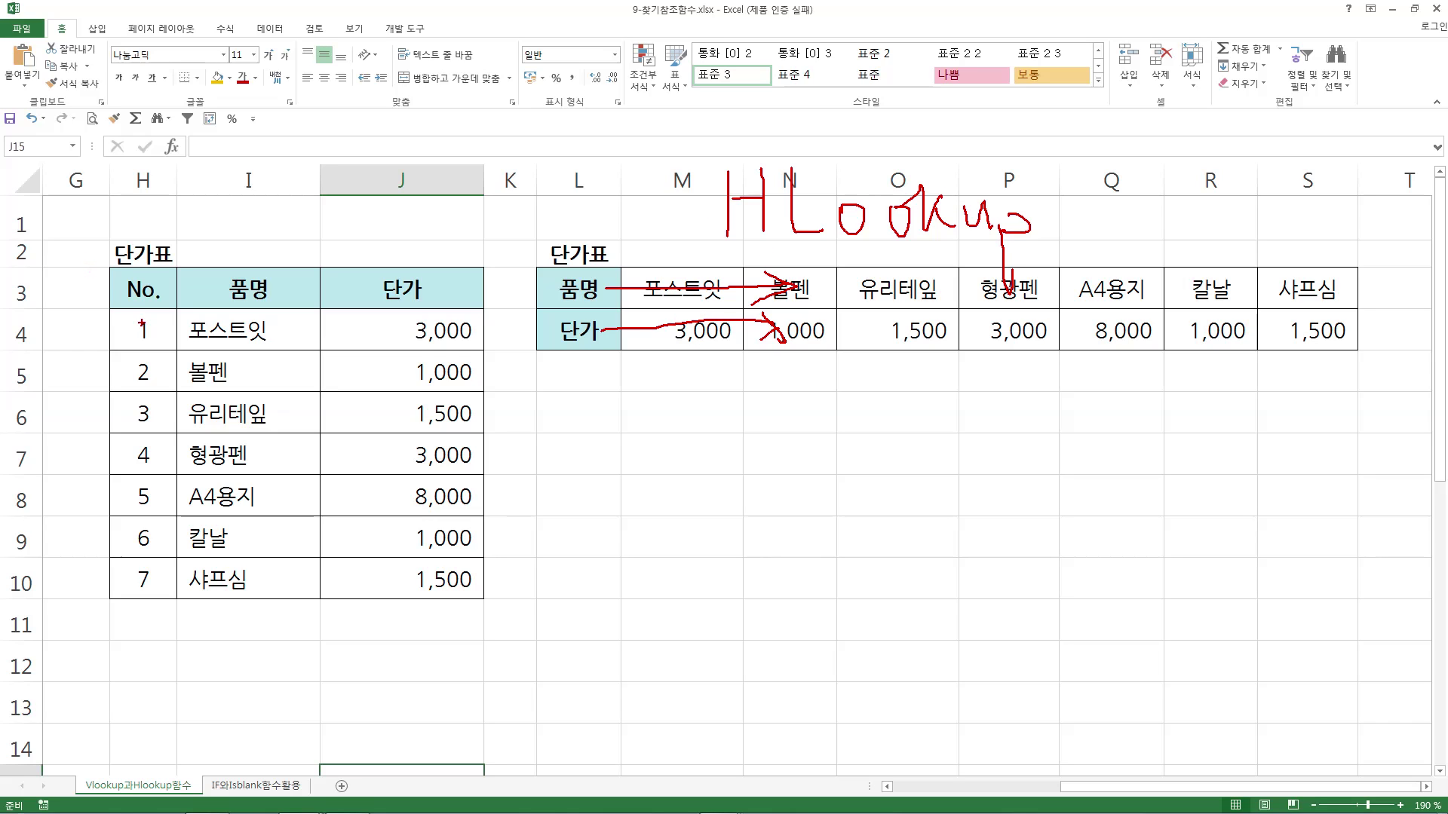
pyautogui.press('Escape')
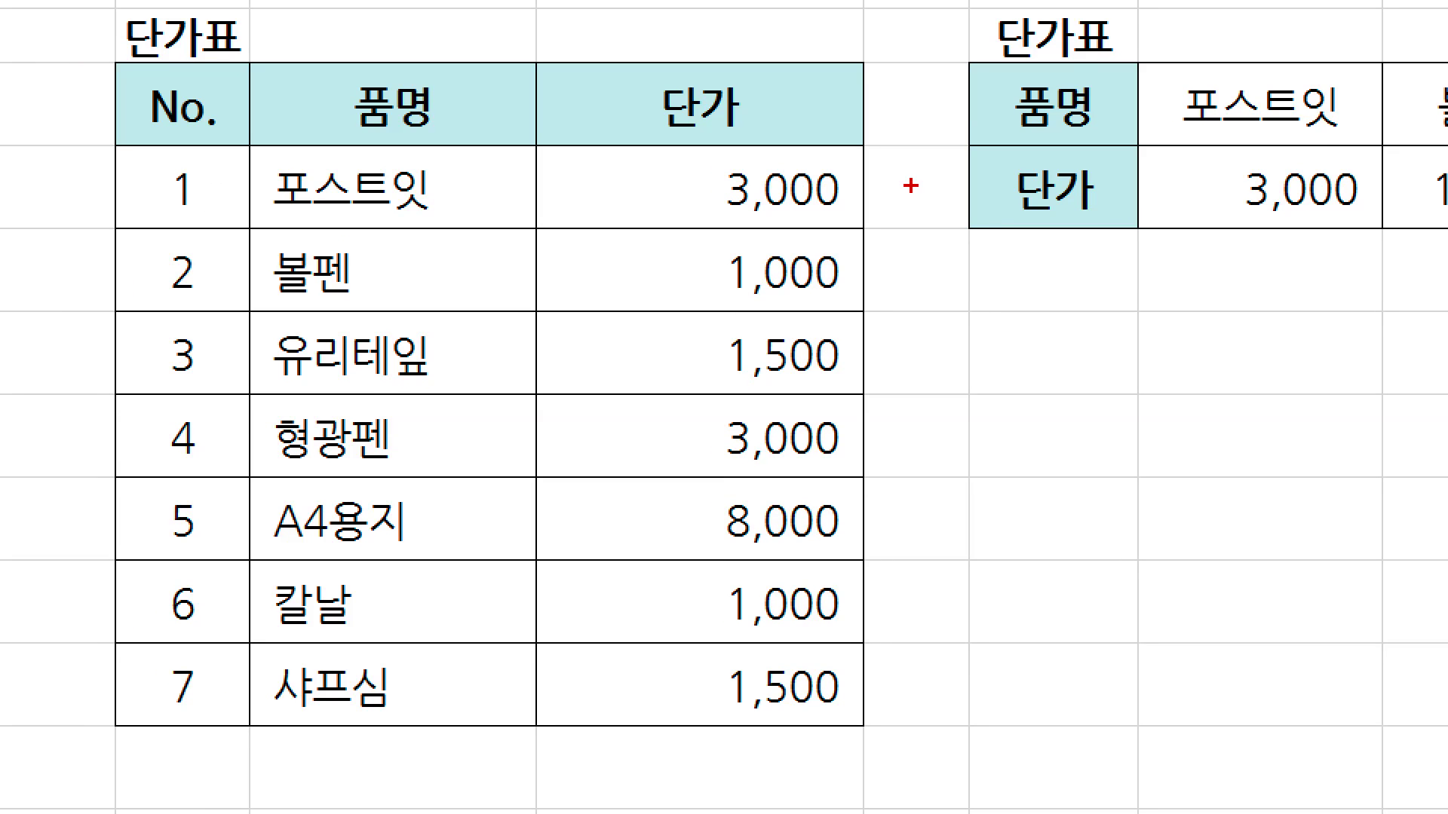
pyautogui.moveTo(466, 116)
pyautogui.mouseDown()
pyautogui.moveTo(464, 320)
pyautogui.moveTo(497, 315)
pyautogui.mouseUp()
pyautogui.moveTo(660, 100)
pyautogui.mouseDown()
pyautogui.moveTo(668, 374)
pyautogui.moveTo(720, 312)
pyautogui.mouseUp()
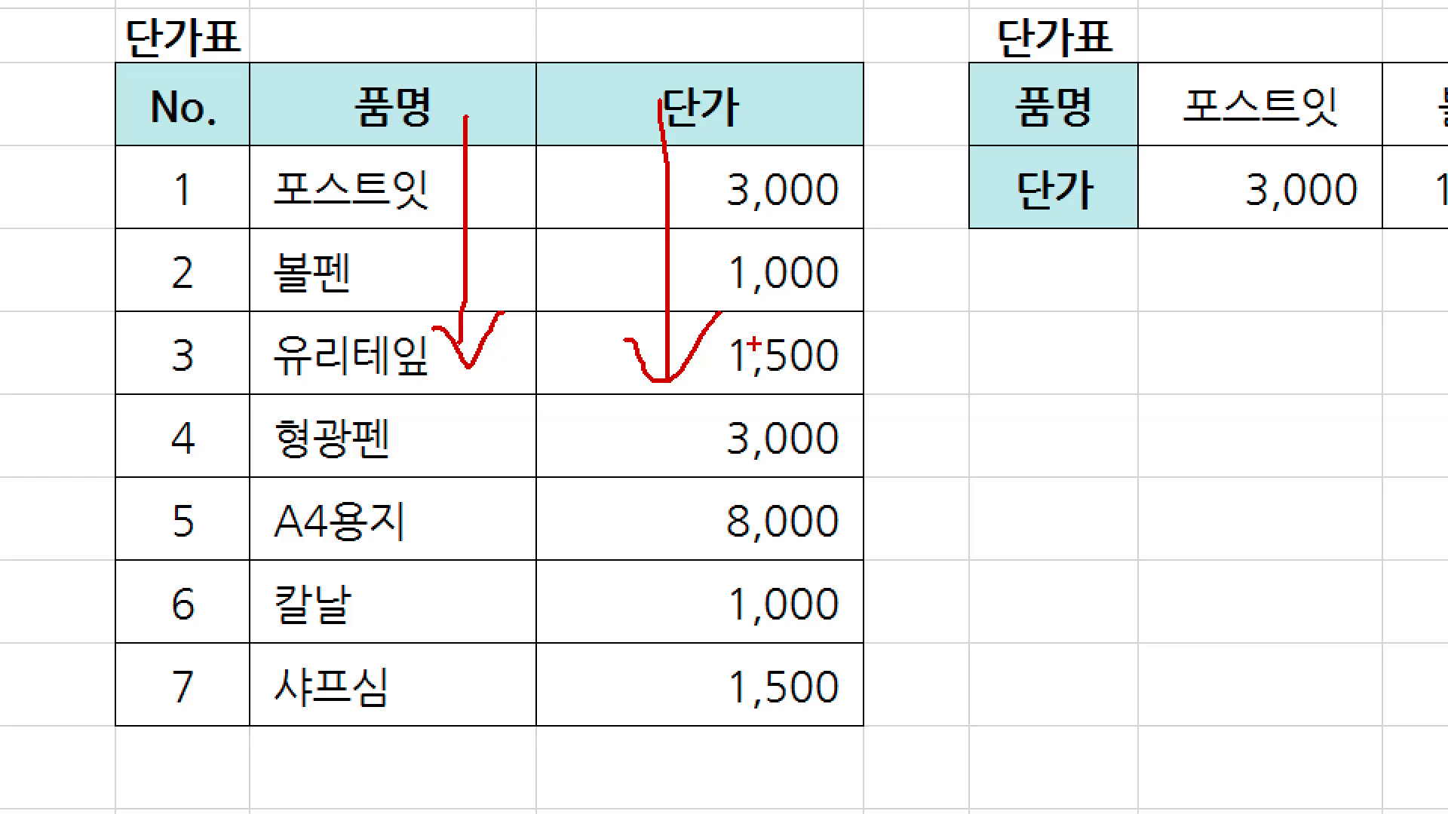
pyautogui.press('Escape')
# Start a VLOOKUP formula in cell E4, the first 단가 cell of the 소모품 구입현황 table
pyautogui.moveTo(1059, 787); pyautogui.dragTo(892, 792)
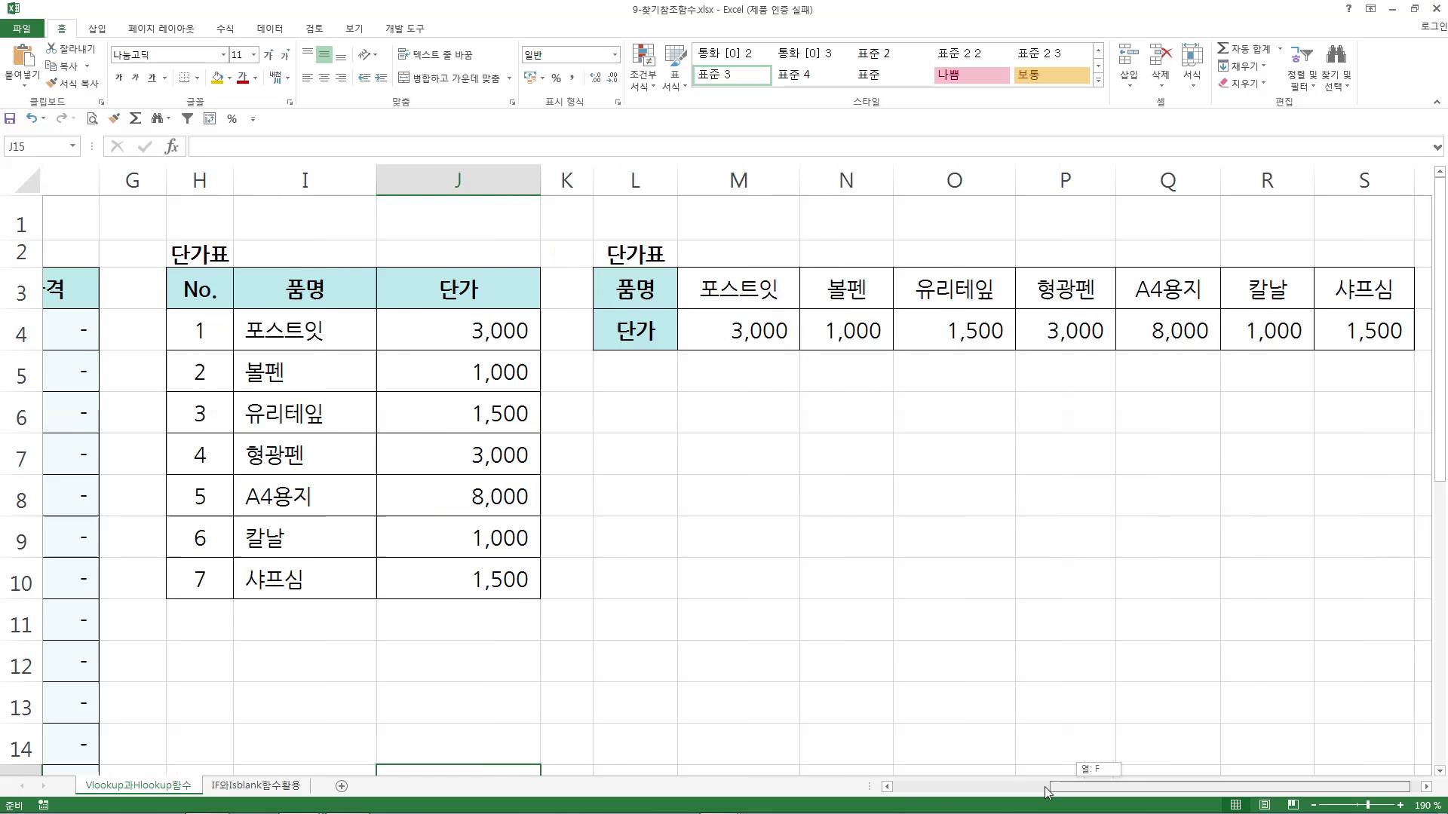
pyautogui.click(636, 317)
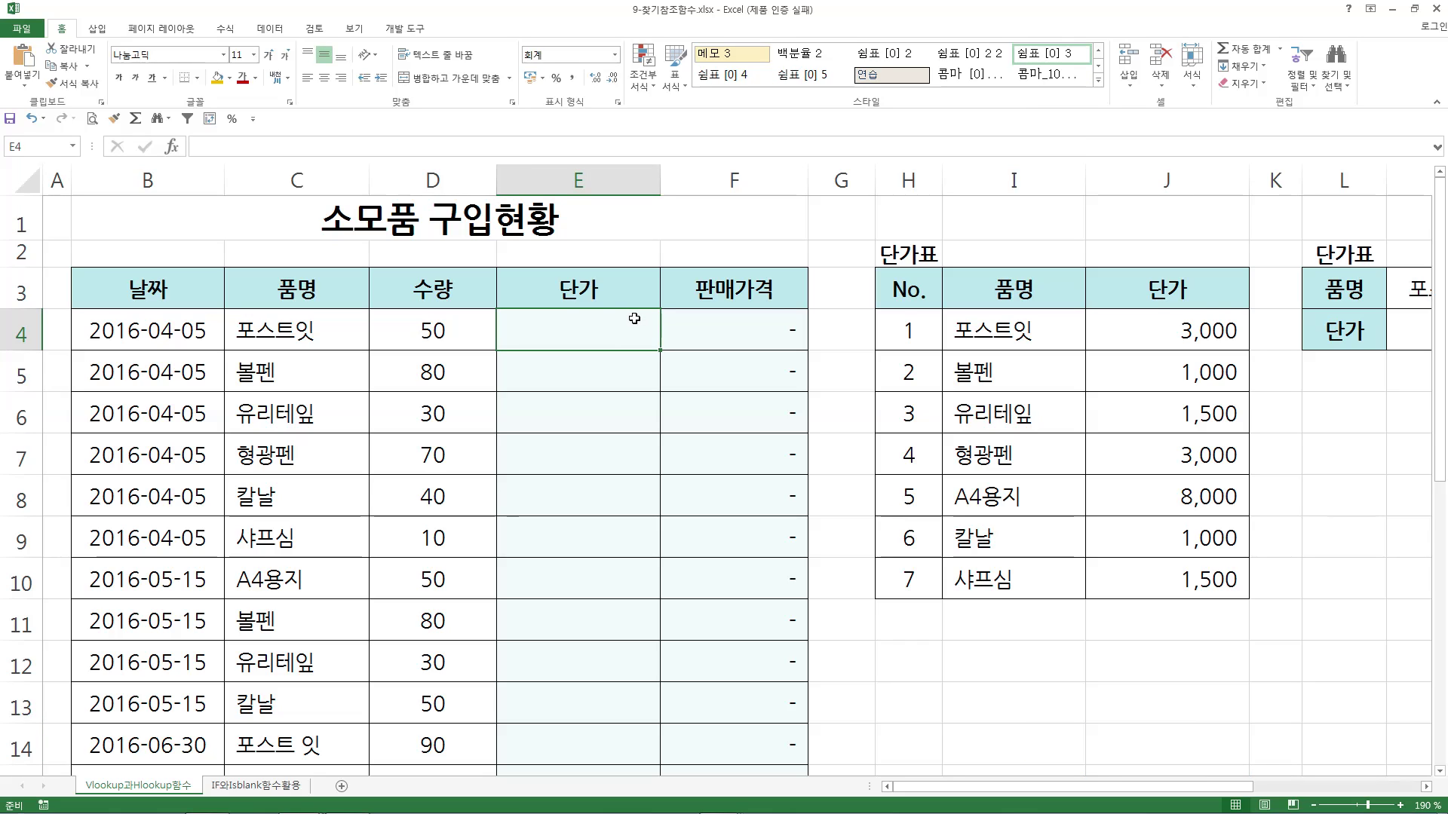
pyautogui.write('=')
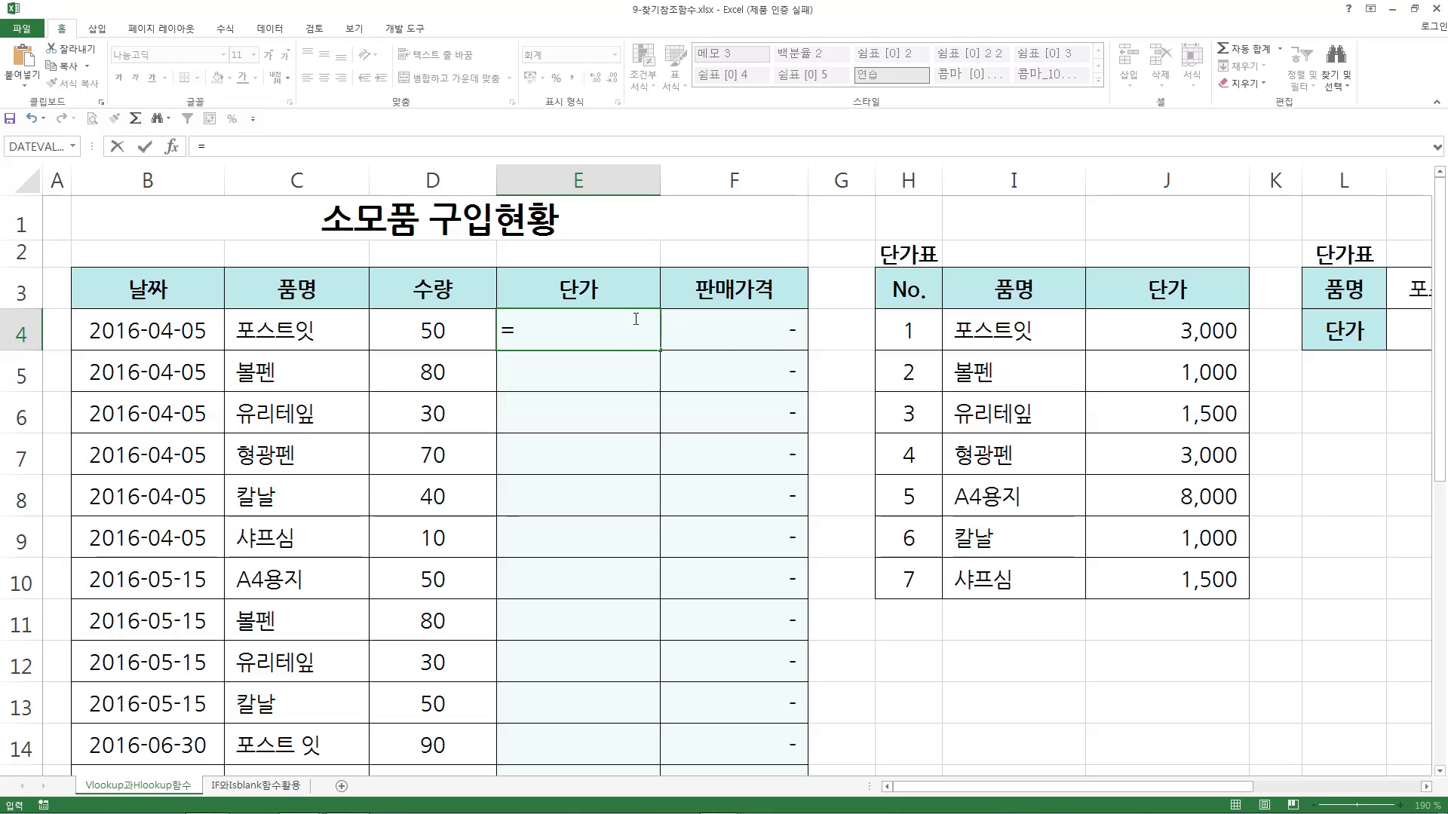
pyautogui.write('vl')
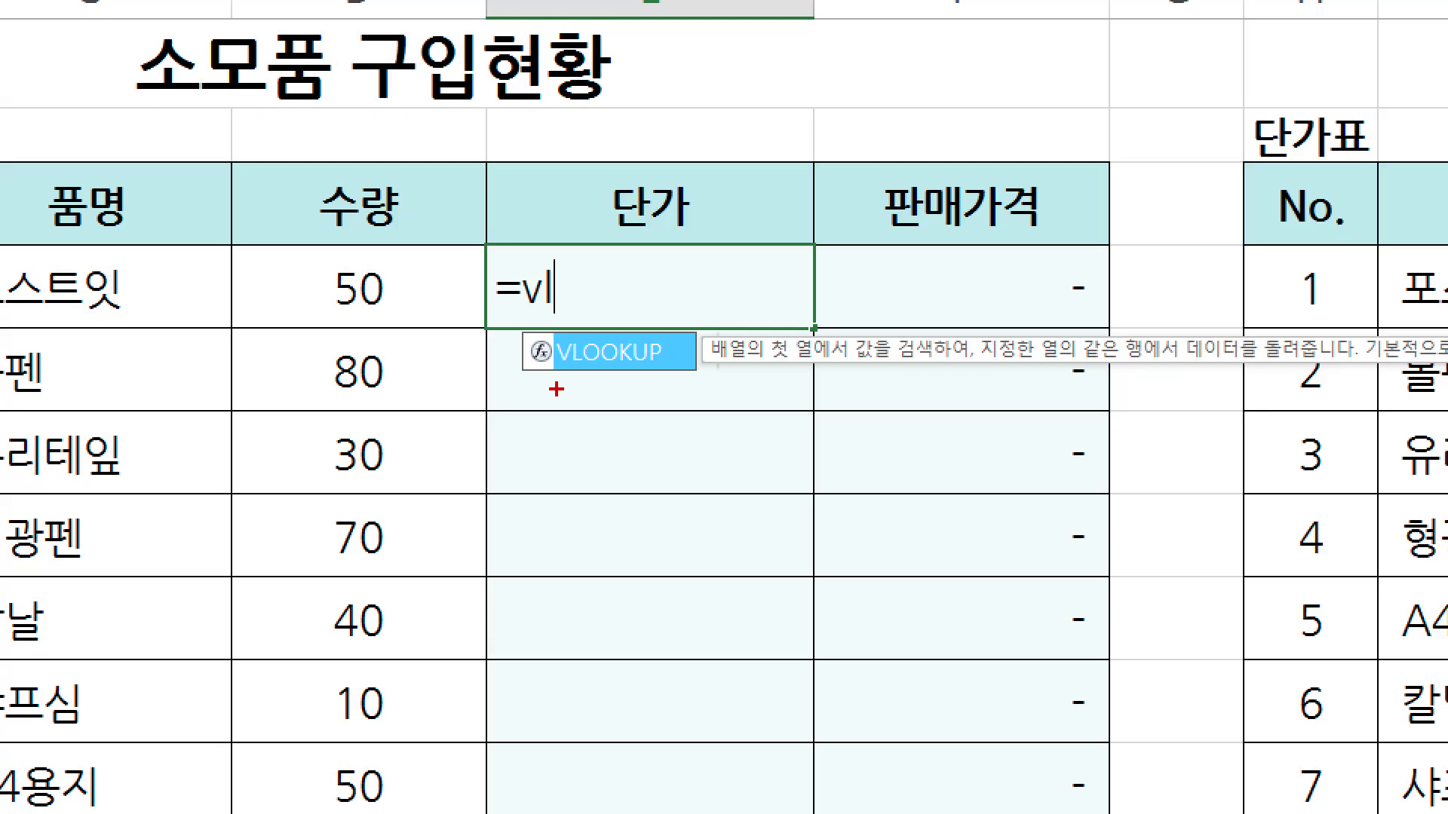
pyautogui.moveTo(556, 389); pyautogui.dragTo(719, 385)
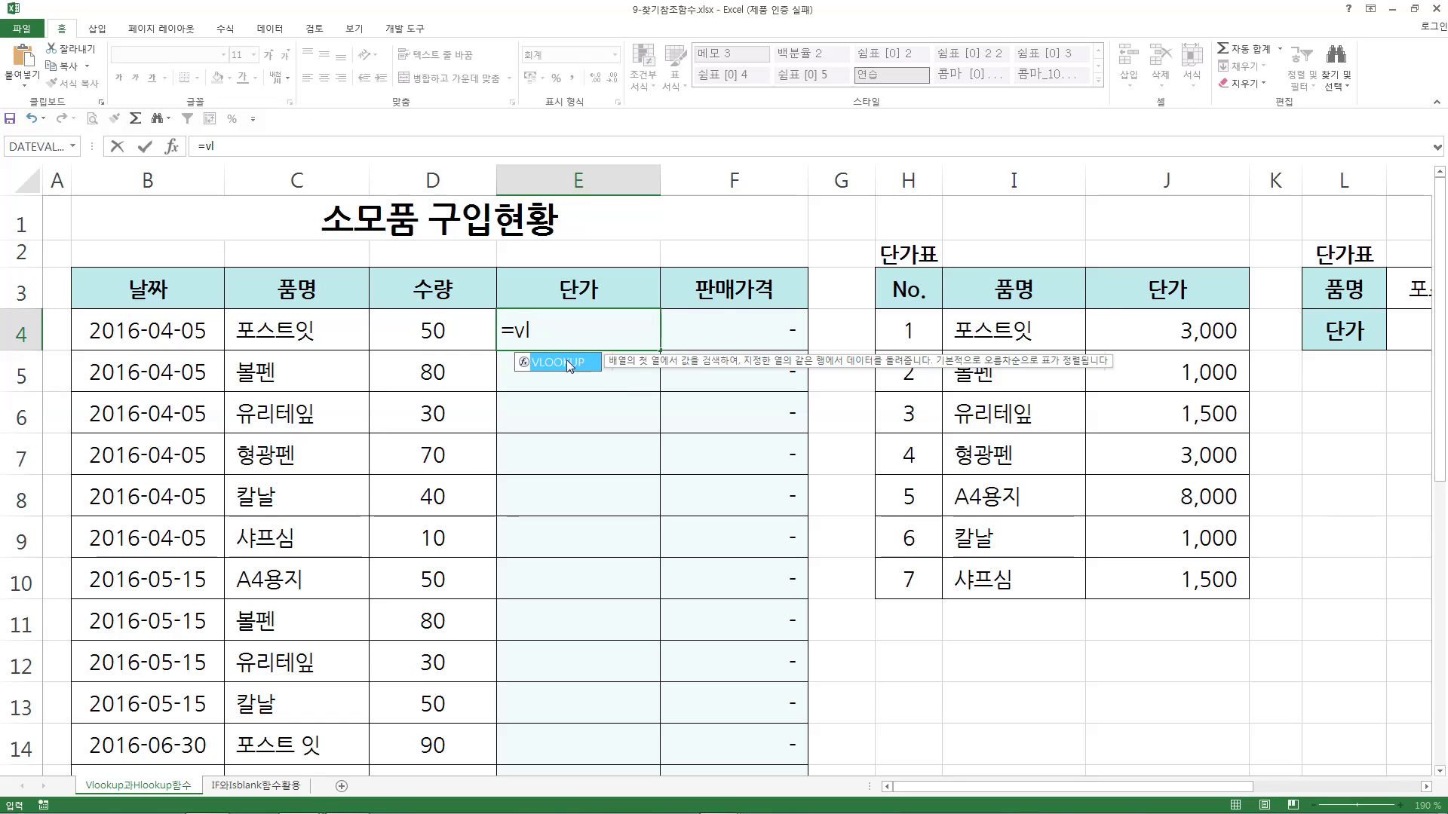
pyautogui.doubleClick(613, 357)
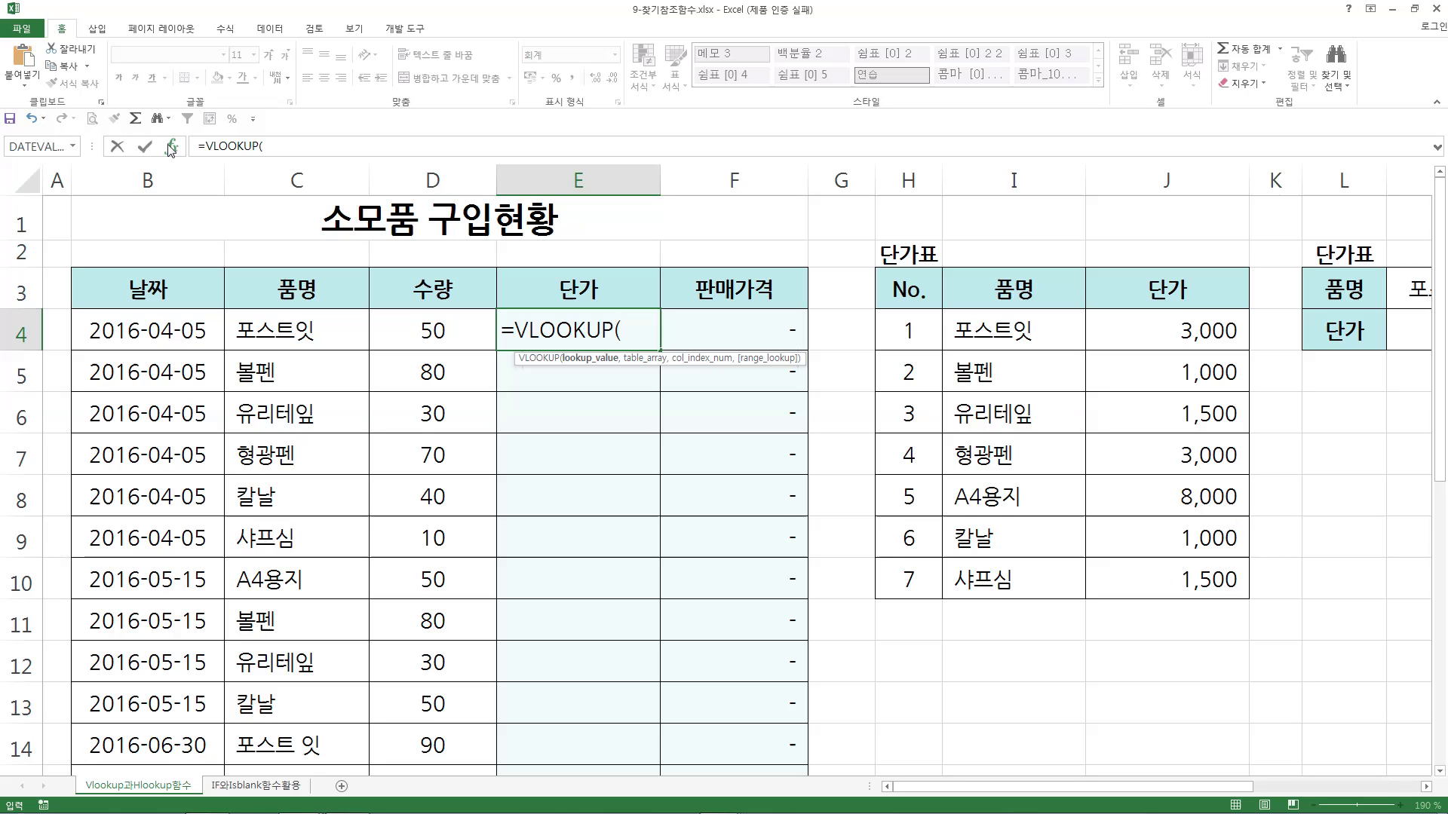
# Open the function arguments for VLOOKUP and set Lookup_value to the item name in C4
pyautogui.click(349, 295)
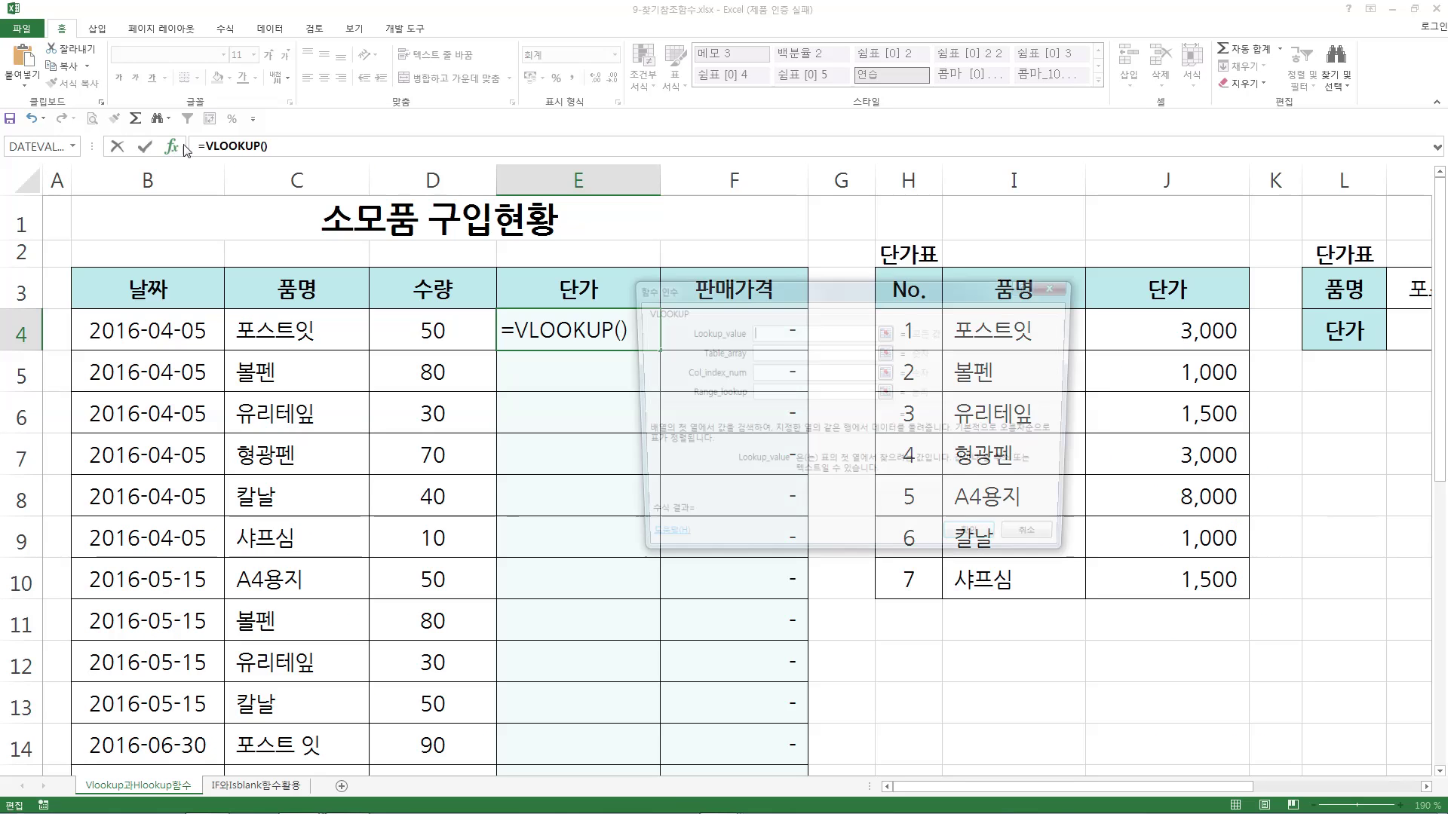
pyautogui.moveTo(723, 301); pyautogui.dragTo(562, 377)
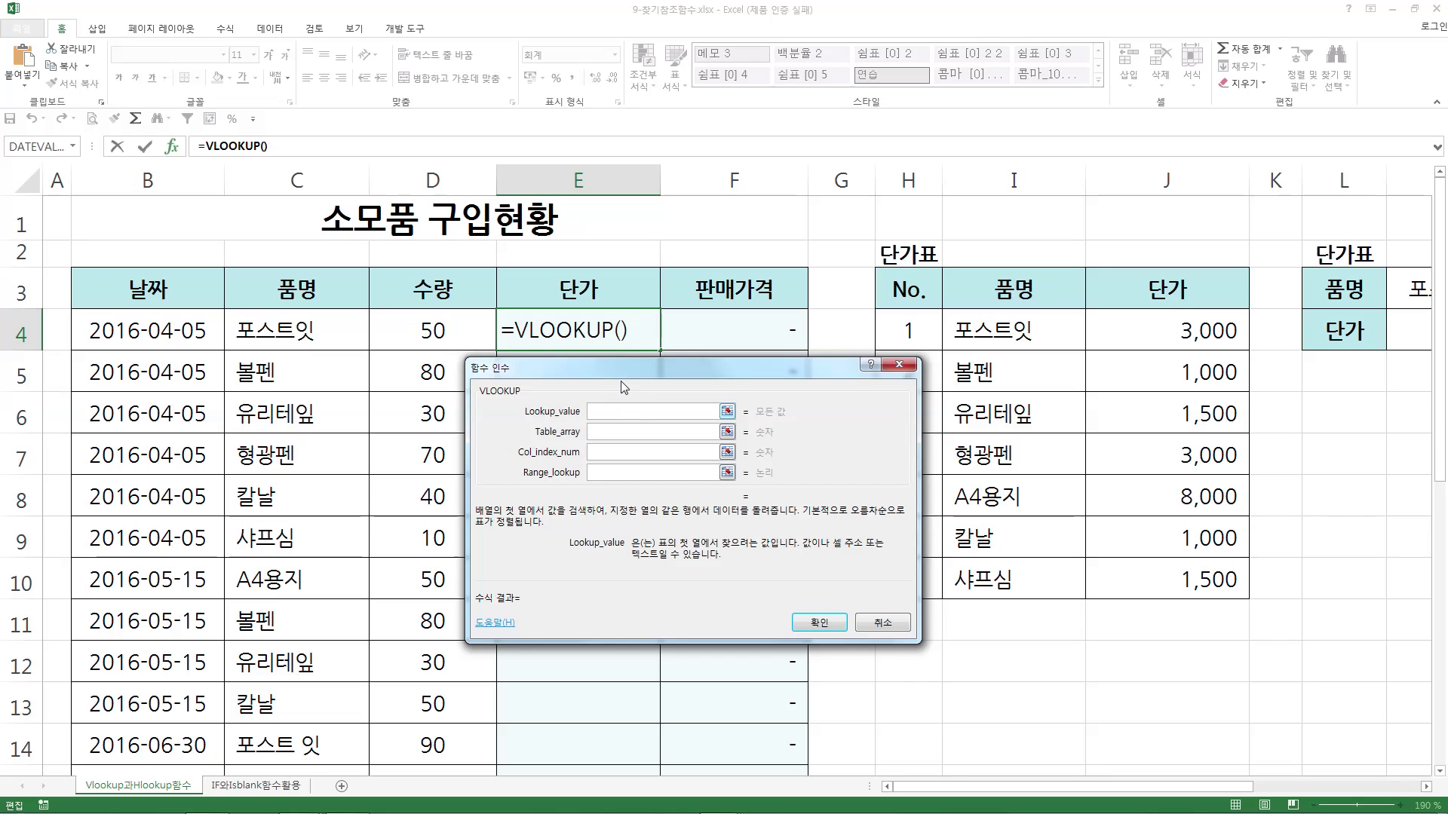
pyautogui.click(308, 336)
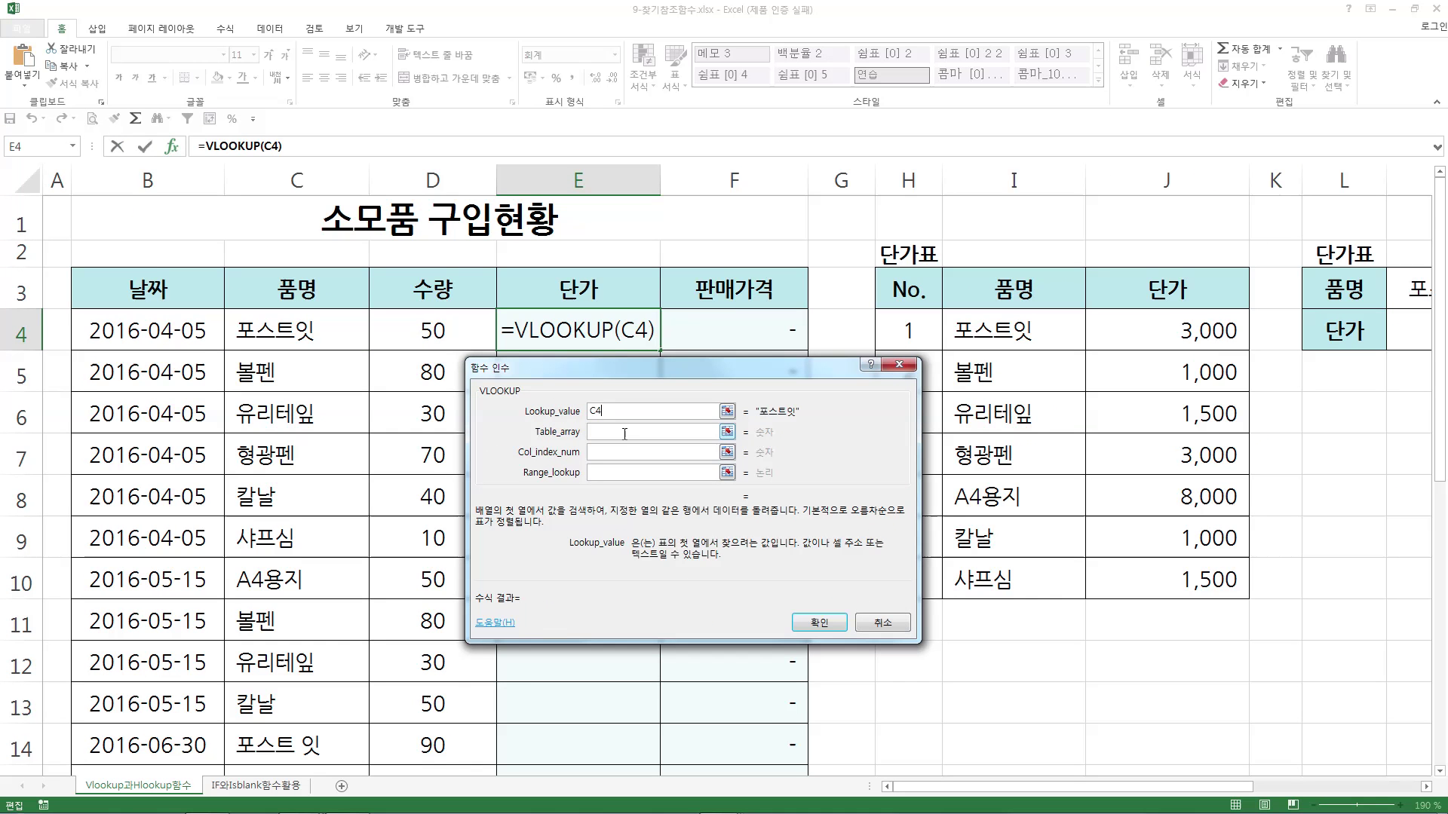
# Set Table_array to the 품명 and 단가 data of the vertical 단가표 as the absolute range $I$4:$J$10
pyautogui.press('Tab')
pyautogui.moveTo(752, 375); pyautogui.dragTo(669, 374)
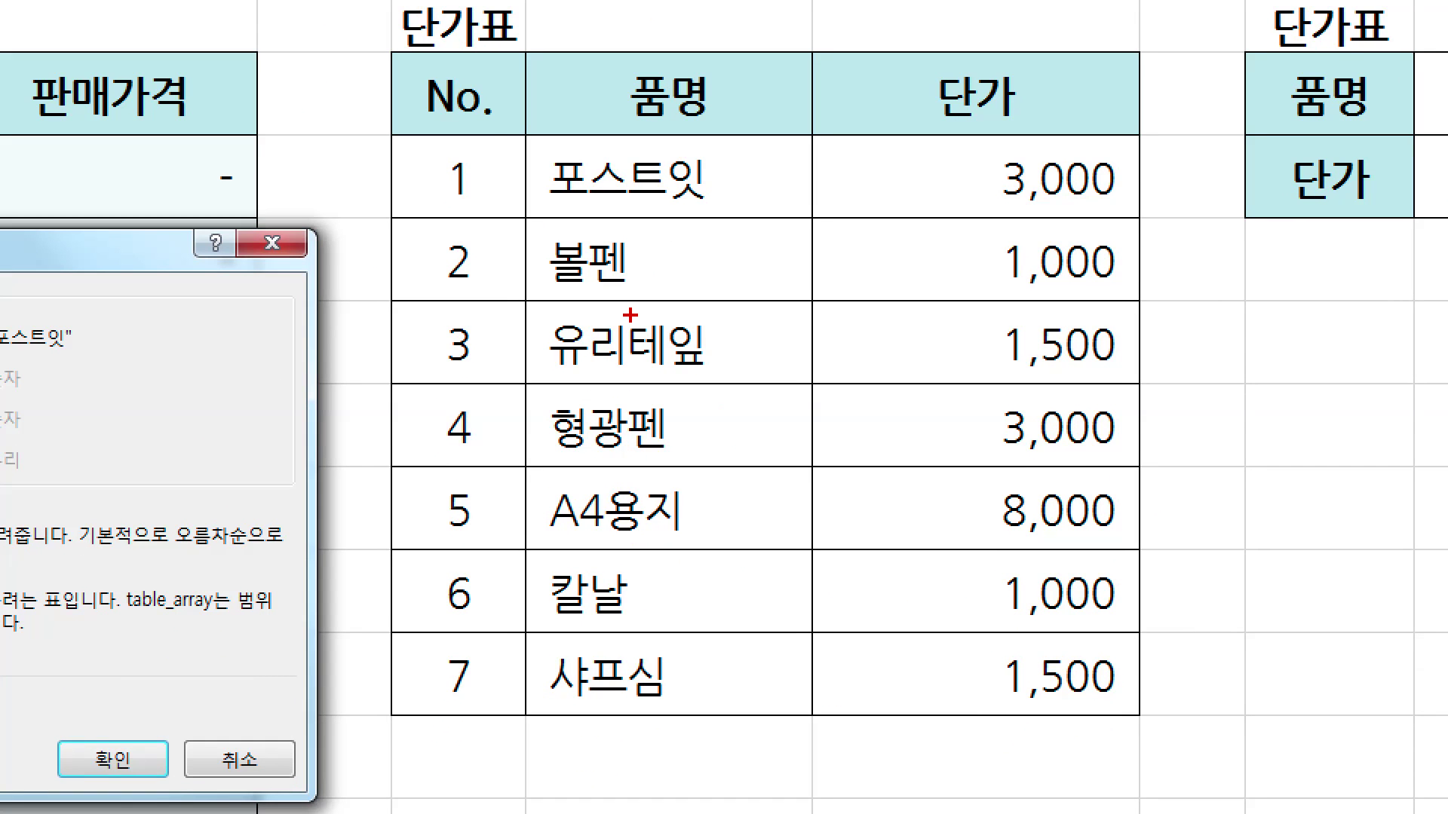
pyautogui.moveTo(423, 127)
pyautogui.mouseDown()
pyautogui.moveTo(494, 132)
pyautogui.moveTo(413, 130)
pyautogui.mouseUp()
pyautogui.moveTo(528, 136); pyautogui.dragTo(530, 728)
pyautogui.moveTo(530, 141)
pyautogui.mouseDown()
pyautogui.moveTo(1176, 141)
pyautogui.moveTo(1160, 742)
pyautogui.moveTo(498, 742)
pyautogui.mouseUp()
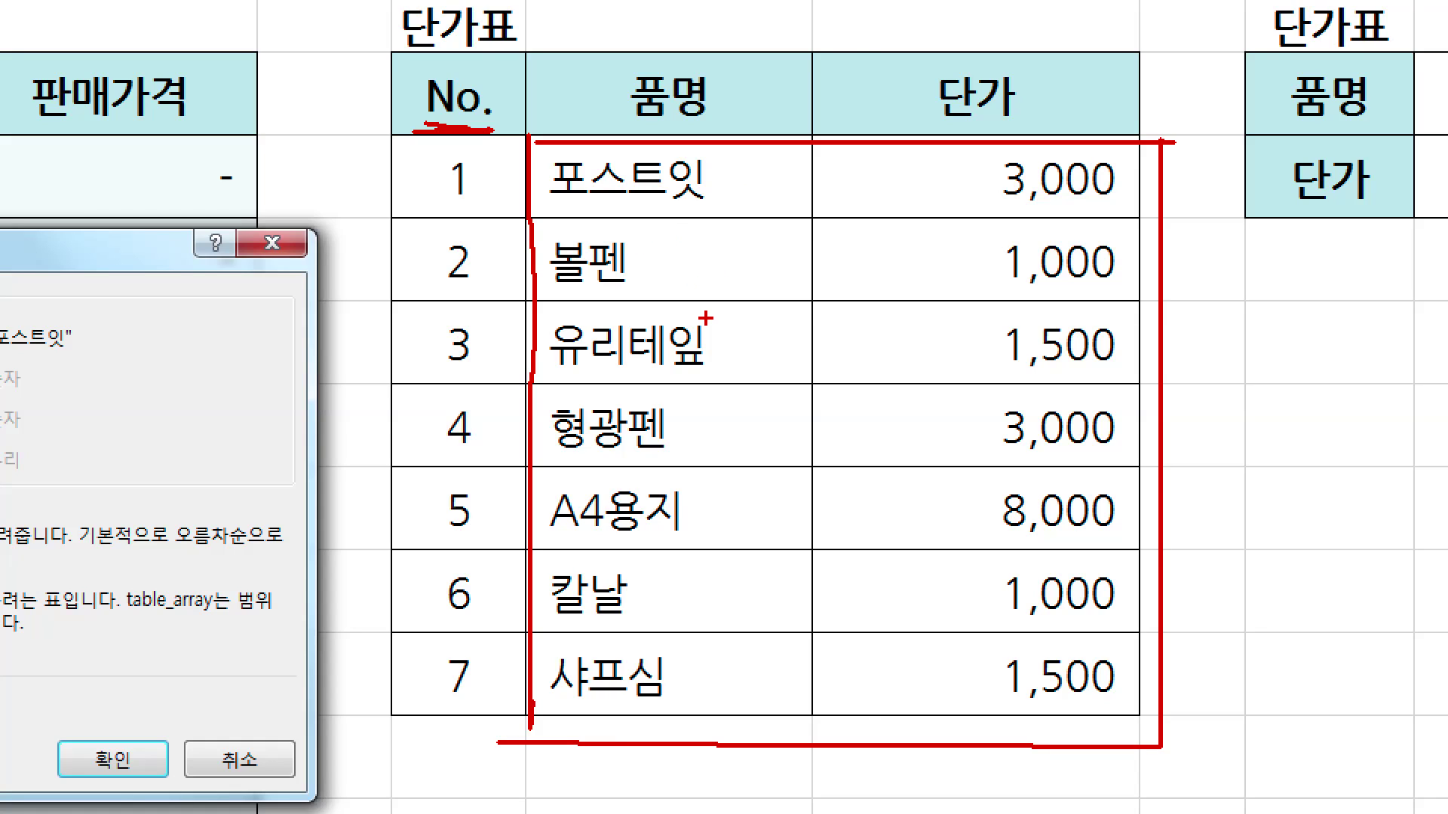
pyautogui.moveTo(662, 52); pyautogui.dragTo(617, 106)
pyautogui.moveTo(745, 55); pyautogui.dragTo(695, 102)
pyautogui.moveTo(902, 51); pyautogui.dragTo(851, 117)
pyautogui.moveTo(1051, 54); pyautogui.dragTo(997, 121)
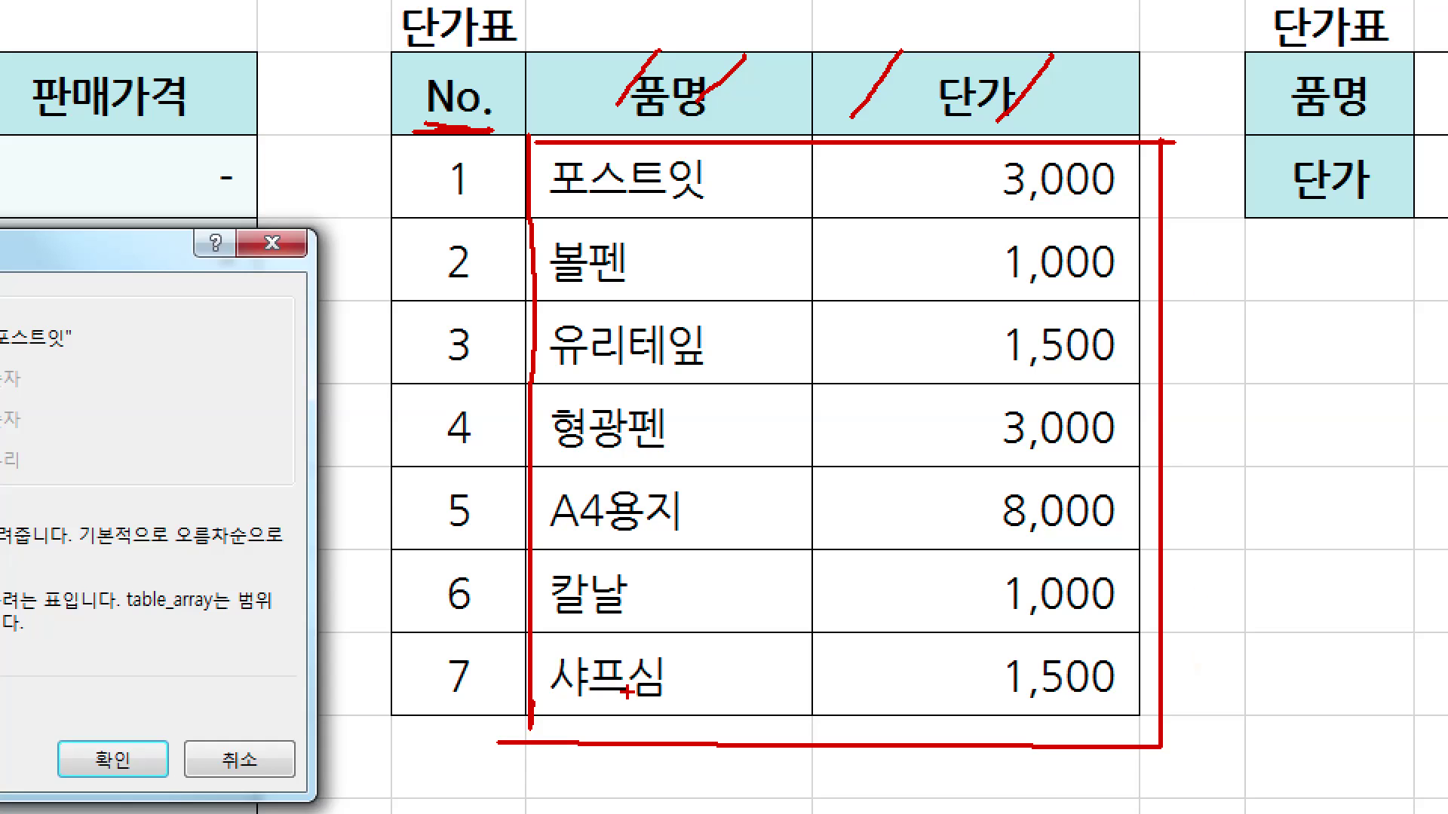
pyautogui.press('Escape')
pyautogui.moveTo(984, 329); pyautogui.dragTo(1176, 581)
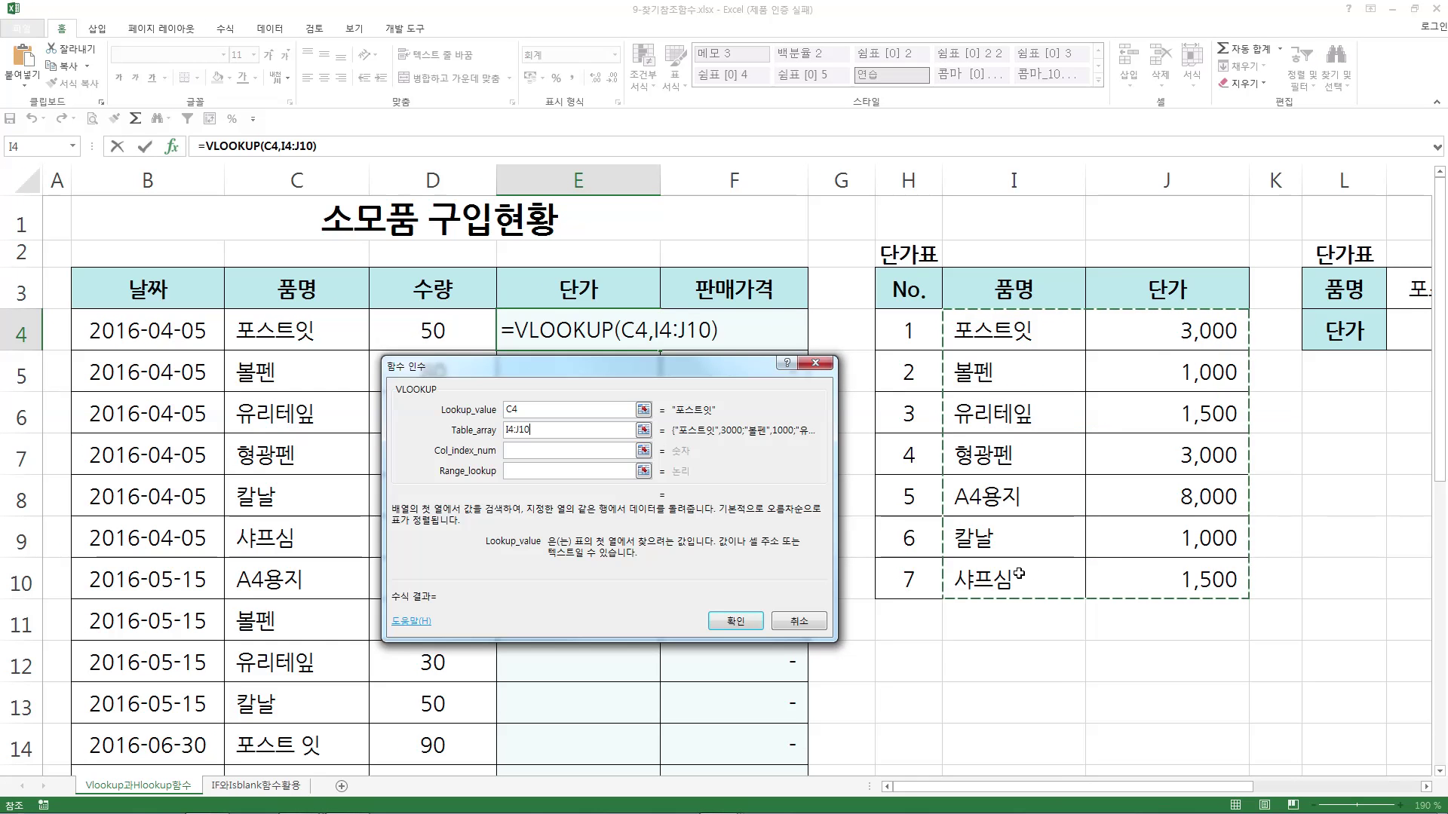
pyautogui.press('F4')
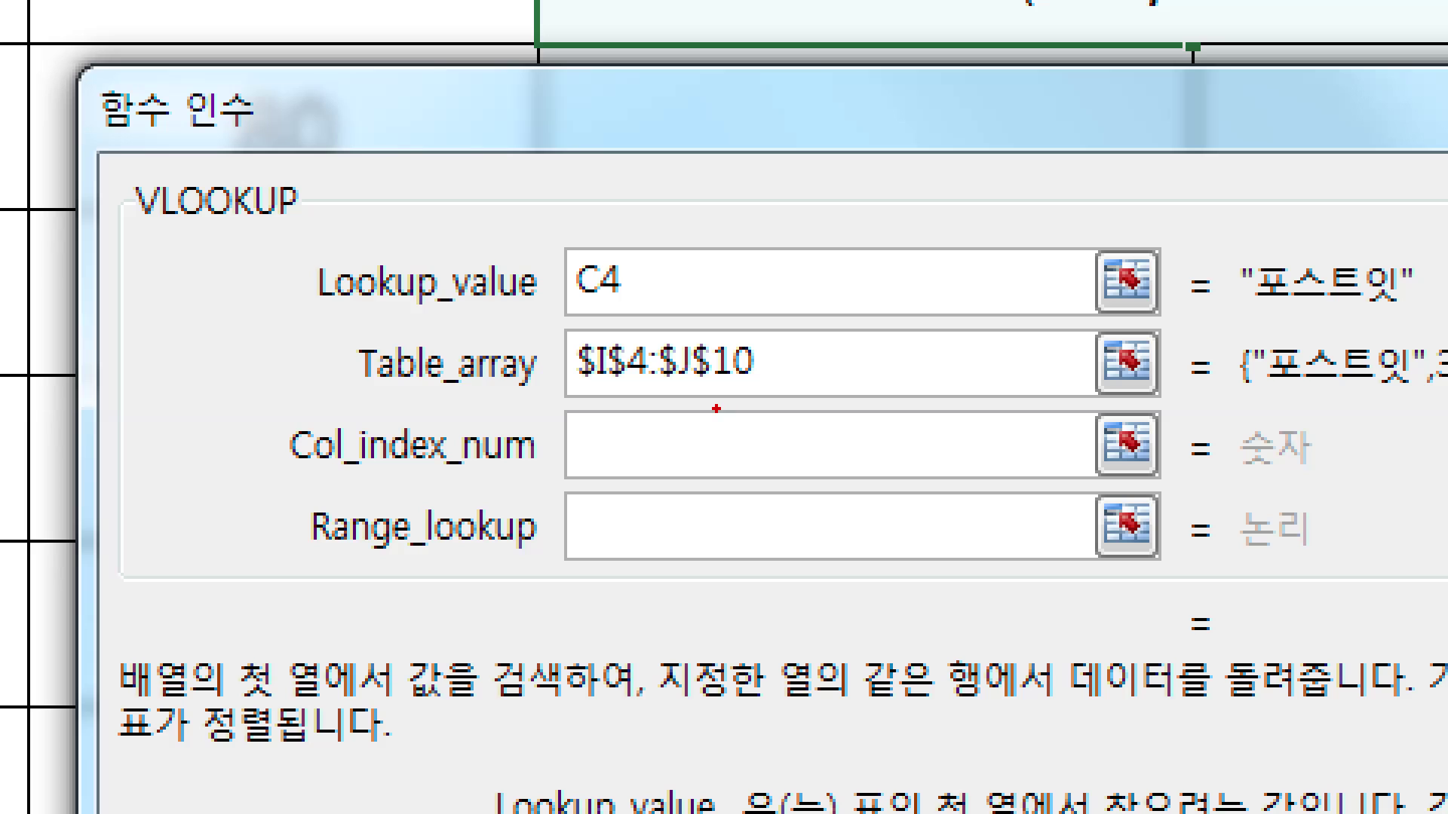
# Examine the column order within the Table_array range to find which column number 단가 has for Col_index_num
pyautogui.moveTo(324, 477); pyautogui.dragTo(587, 478)
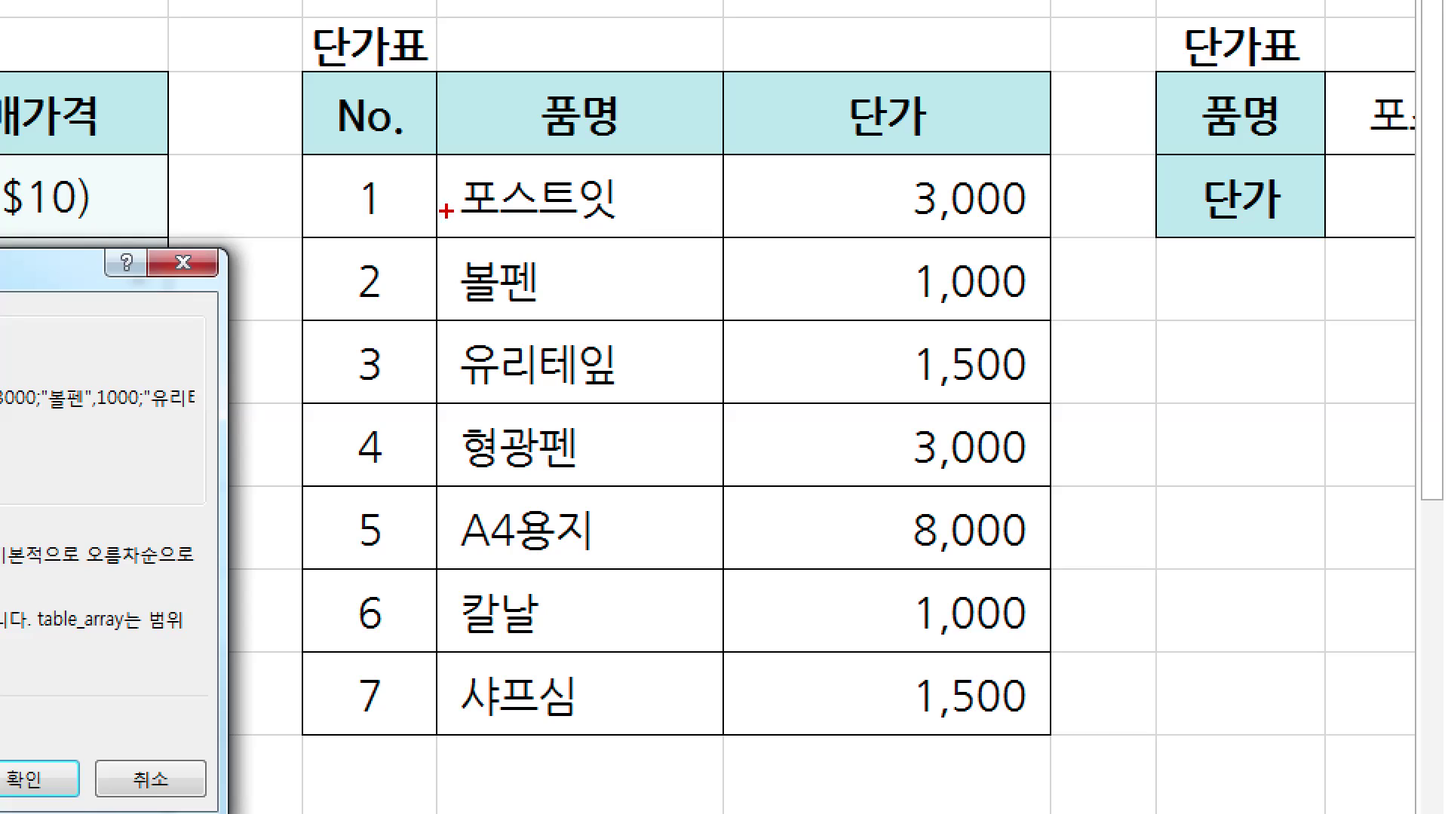
pyautogui.moveTo(424, 154); pyautogui.dragTo(393, 752)
pyautogui.moveTo(442, 139)
pyautogui.mouseDown()
pyautogui.moveTo(1086, 151)
pyautogui.moveTo(1071, 682)
pyautogui.moveTo(1041, 765)
pyautogui.moveTo(490, 769)
pyautogui.moveTo(370, 751)
pyautogui.mouseUp()
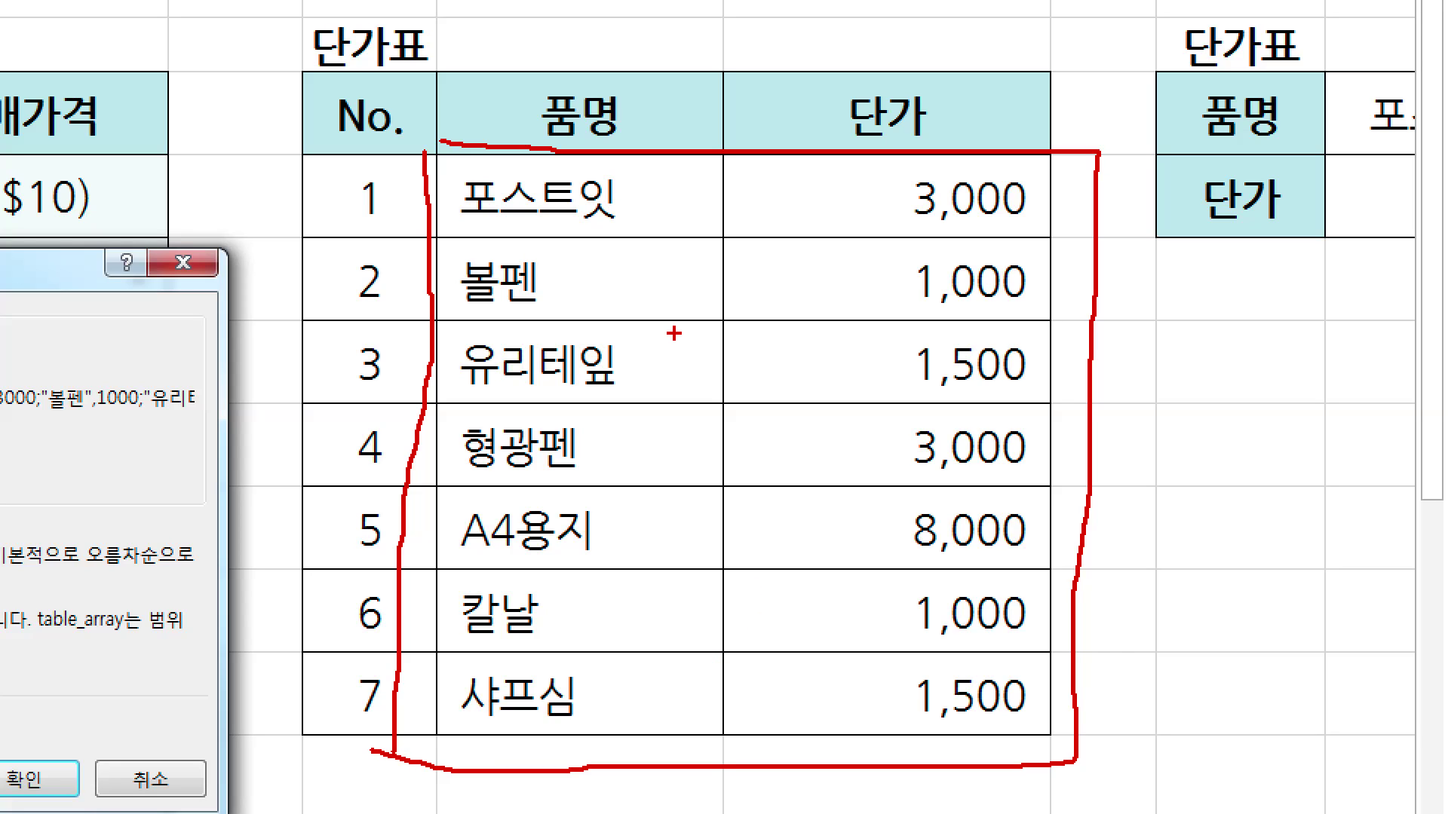
pyautogui.moveTo(605, 243); pyautogui.dragTo(586, 320)
pyautogui.moveTo(846, 242); pyautogui.dragTo(938, 286)
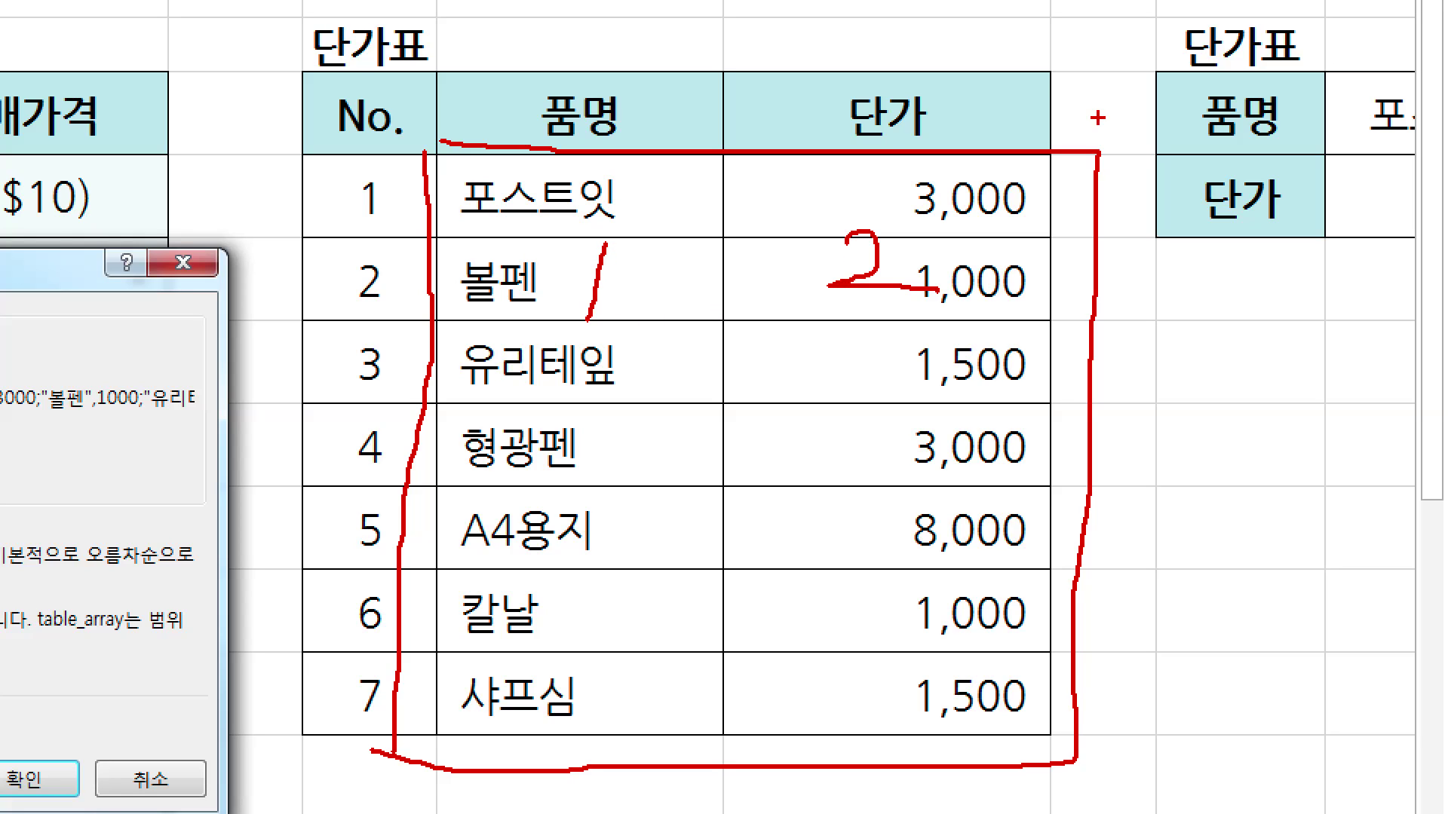
pyautogui.moveTo(1176, 224); pyautogui.dragTo(1204, 326)
pyautogui.moveTo(1371, 243); pyautogui.dragTo(1446, 288)
pyautogui.moveTo(1407, 205); pyautogui.dragTo(1400, 383)
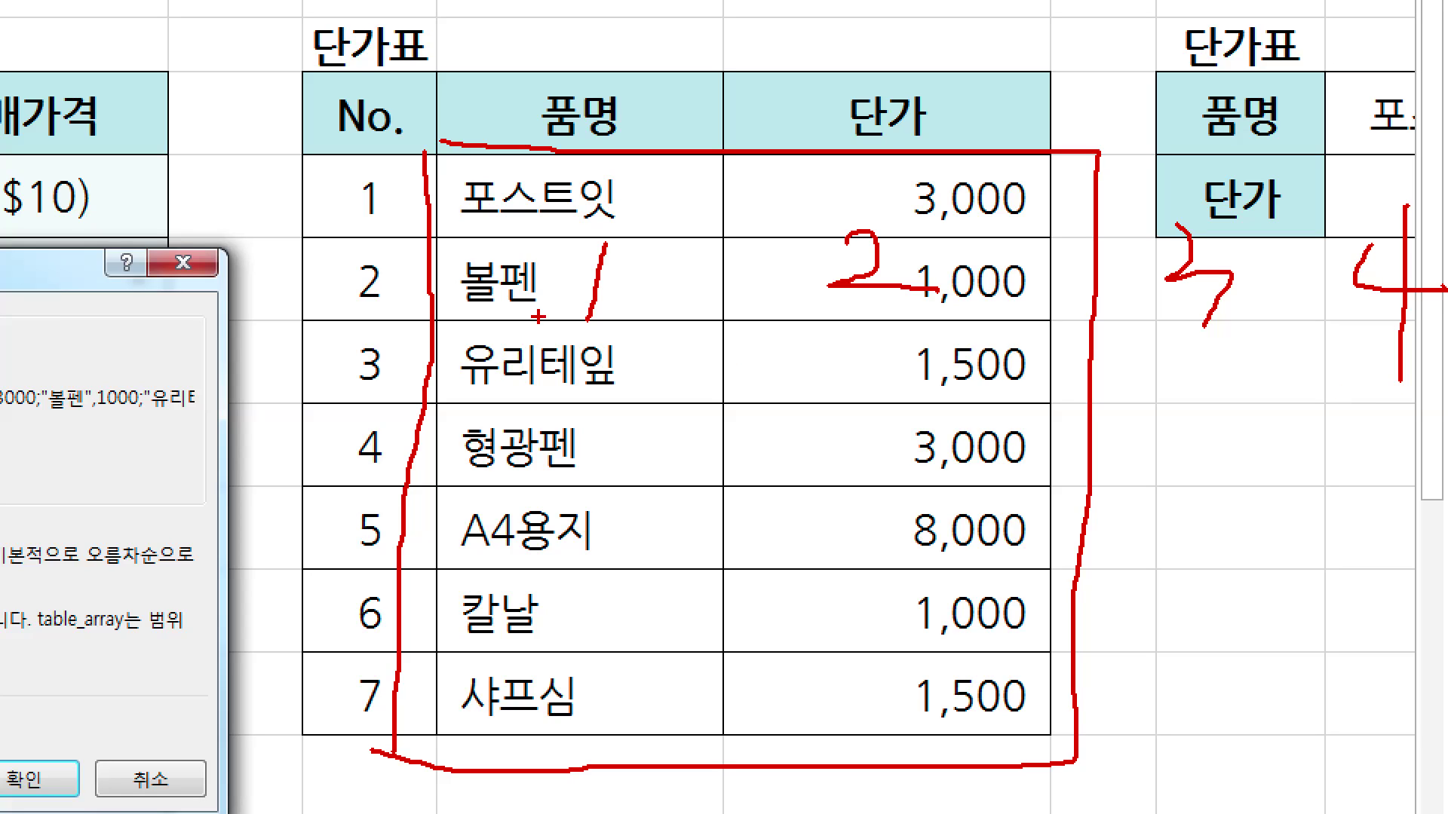
pyautogui.moveTo(609, 239)
pyautogui.mouseDown()
pyautogui.moveTo(455, 201)
pyautogui.moveTo(650, 175)
pyautogui.moveTo(612, 241)
pyautogui.mouseUp()
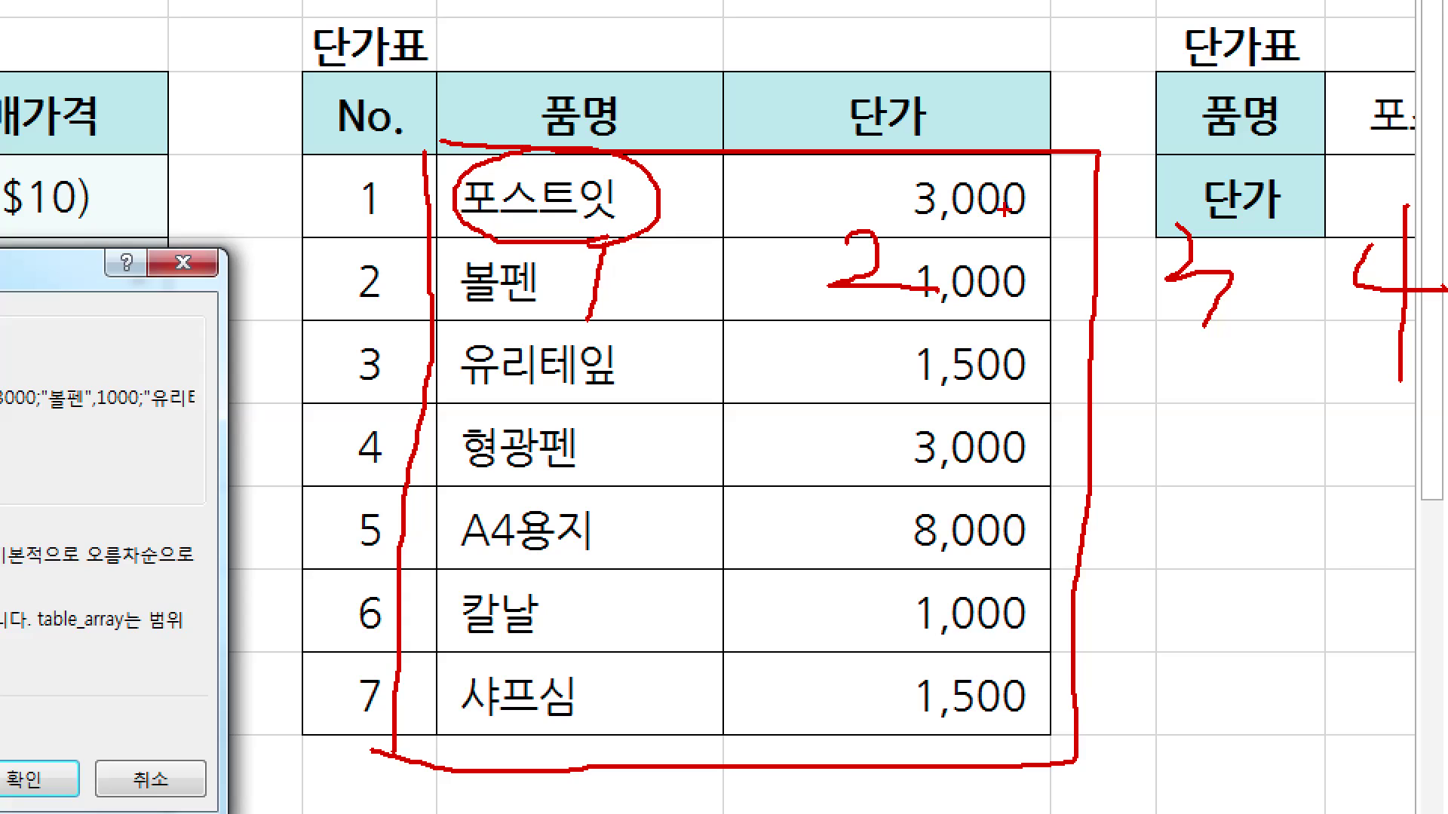
pyautogui.moveTo(886, 238)
pyautogui.mouseDown()
pyautogui.moveTo(1040, 238)
pyautogui.moveTo(985, 156)
pyautogui.moveTo(853, 175)
pyautogui.moveTo(855, 257)
pyautogui.moveTo(865, 275)
pyautogui.moveTo(893, 273)
pyautogui.mouseUp()
pyautogui.press('Escape')
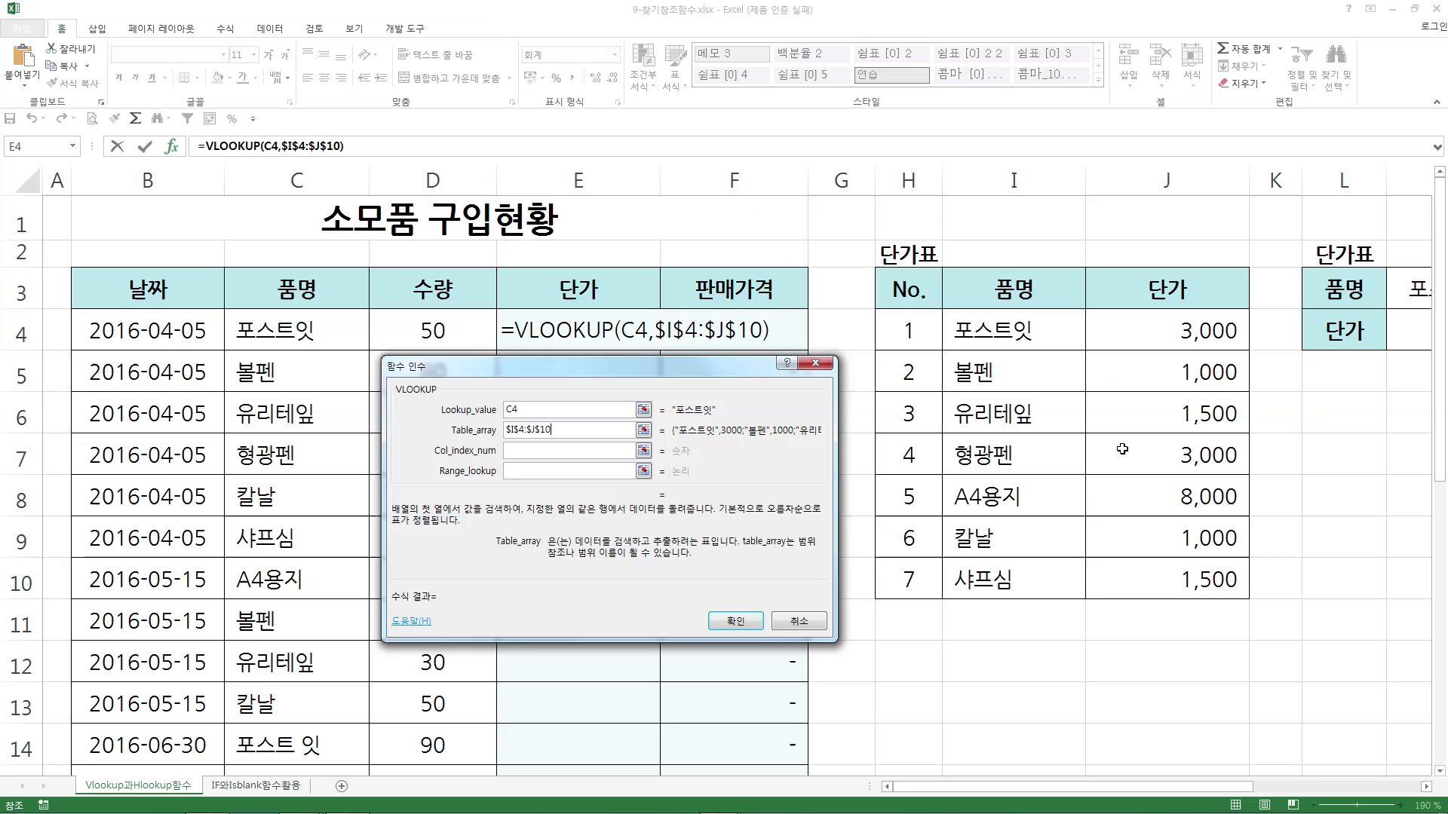
# Set Col_index_num of the VLOOKUP to 2 so that it returns the 단가 column
pyautogui.click(546, 451)
pyautogui.write('2')
pyautogui.hotkey('ctrl', '1')
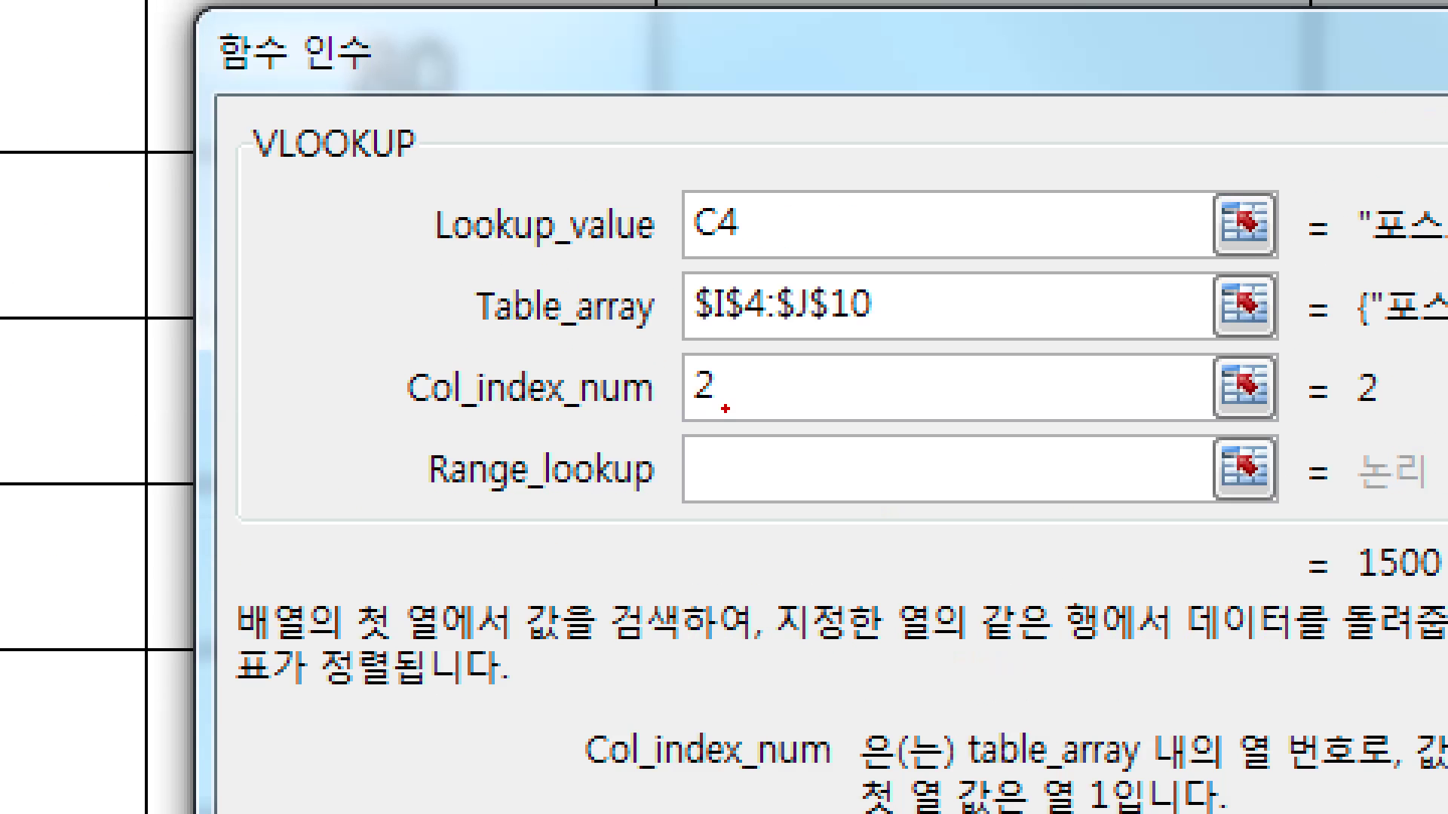
pyautogui.moveTo(442, 499); pyautogui.dragTo(727, 503)
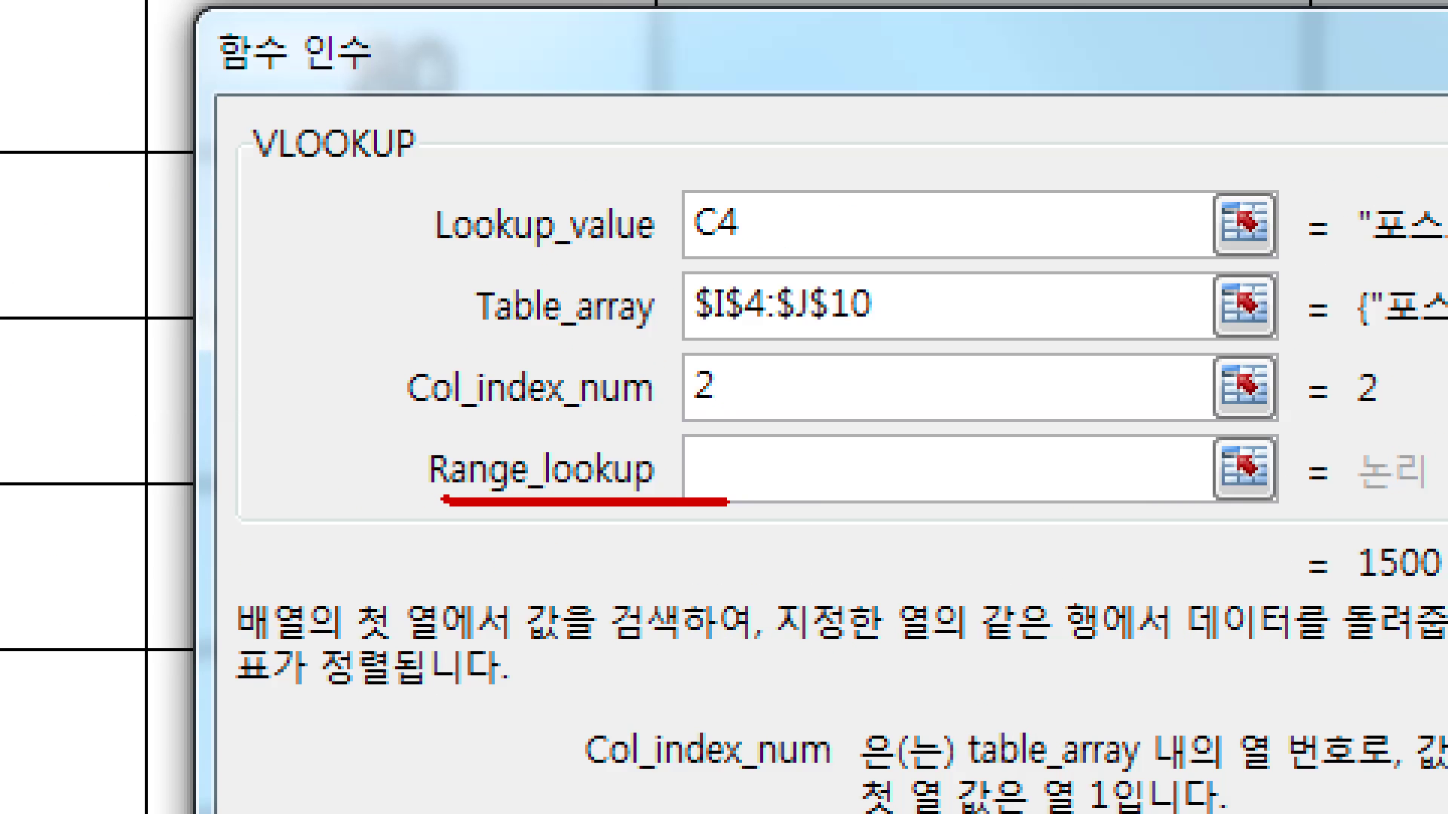
pyautogui.press('Escape')
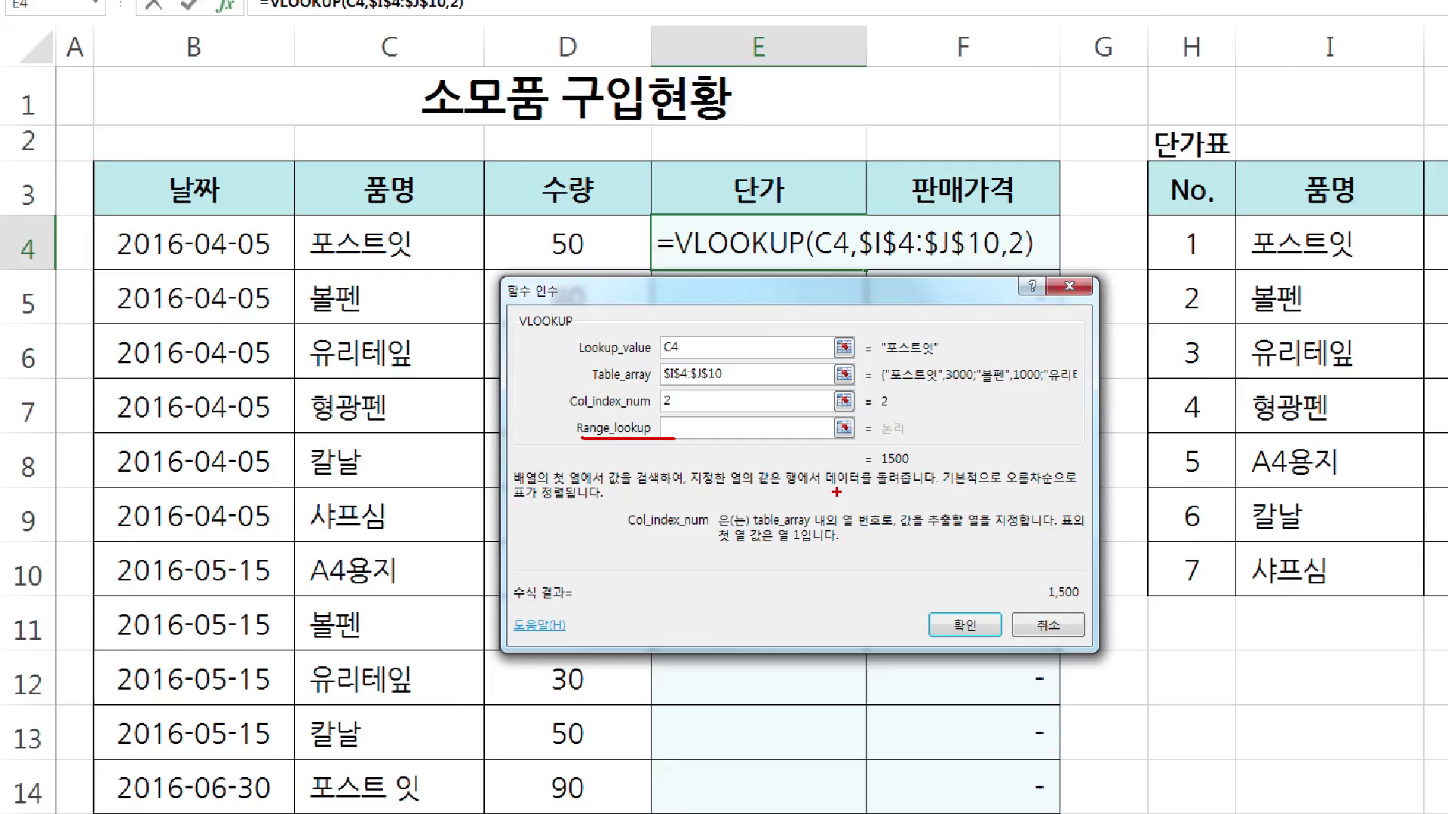
# Set Range_lookup of the VLOOKUP to 0 for an exact match of the item name
pyautogui.press('Tab')
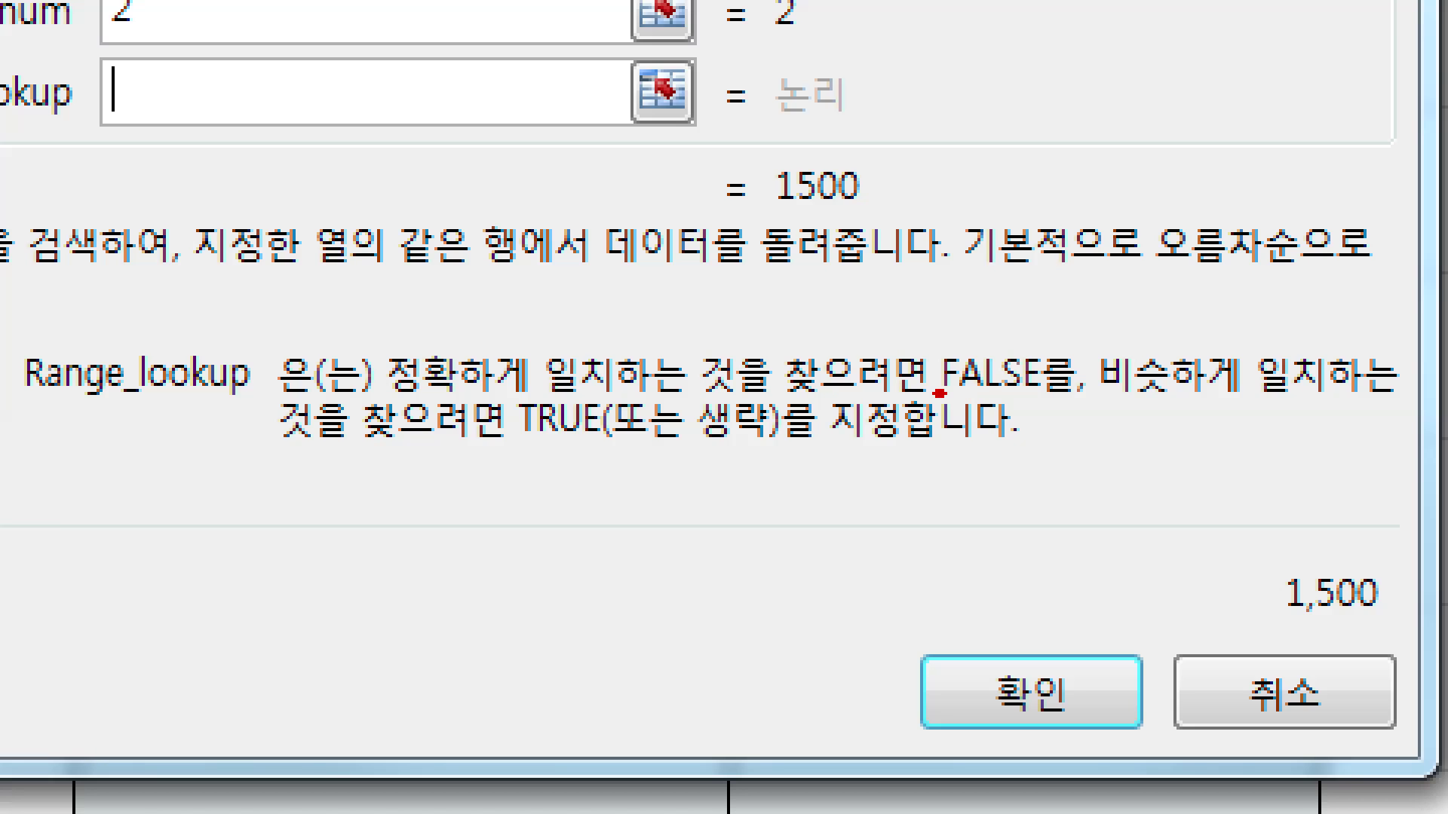
pyautogui.moveTo(938, 393); pyautogui.dragTo(1072, 393)
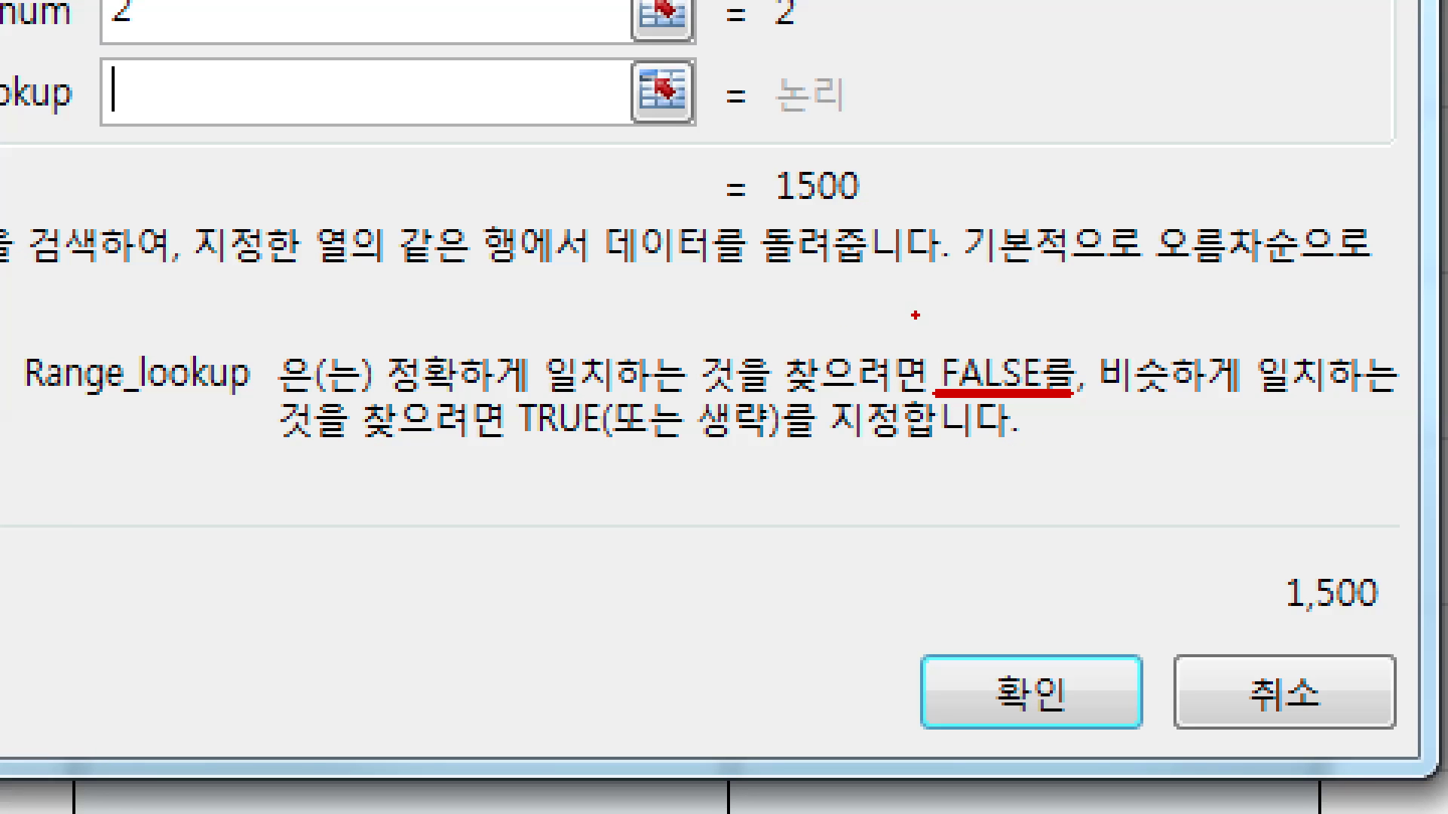
pyautogui.moveTo(996, 294)
pyautogui.mouseDown()
pyautogui.moveTo(1022, 326)
pyautogui.moveTo(992, 290)
pyautogui.mouseUp()
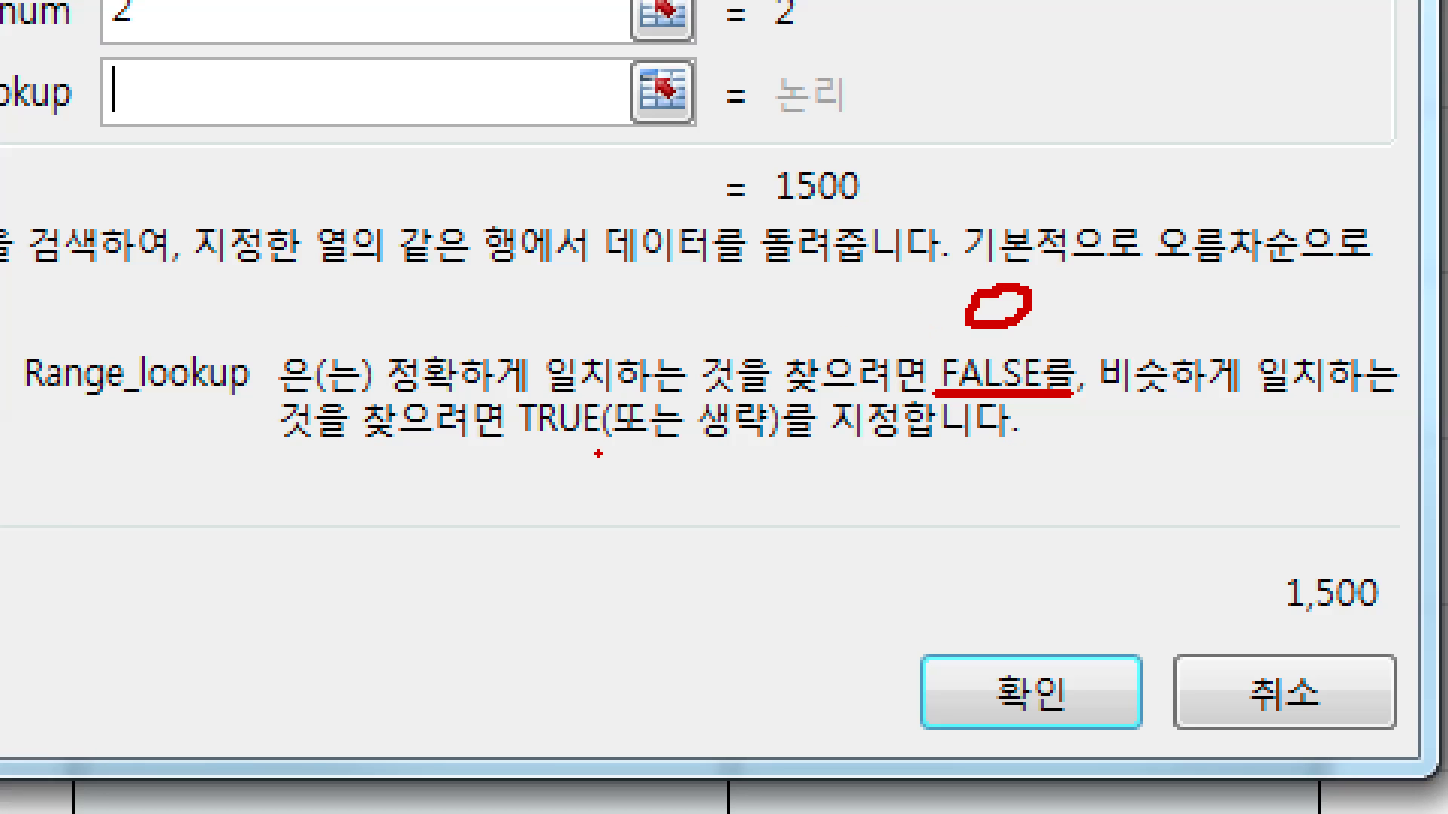
pyautogui.moveTo(716, 446); pyautogui.dragTo(686, 484)
pyautogui.press('Escape')
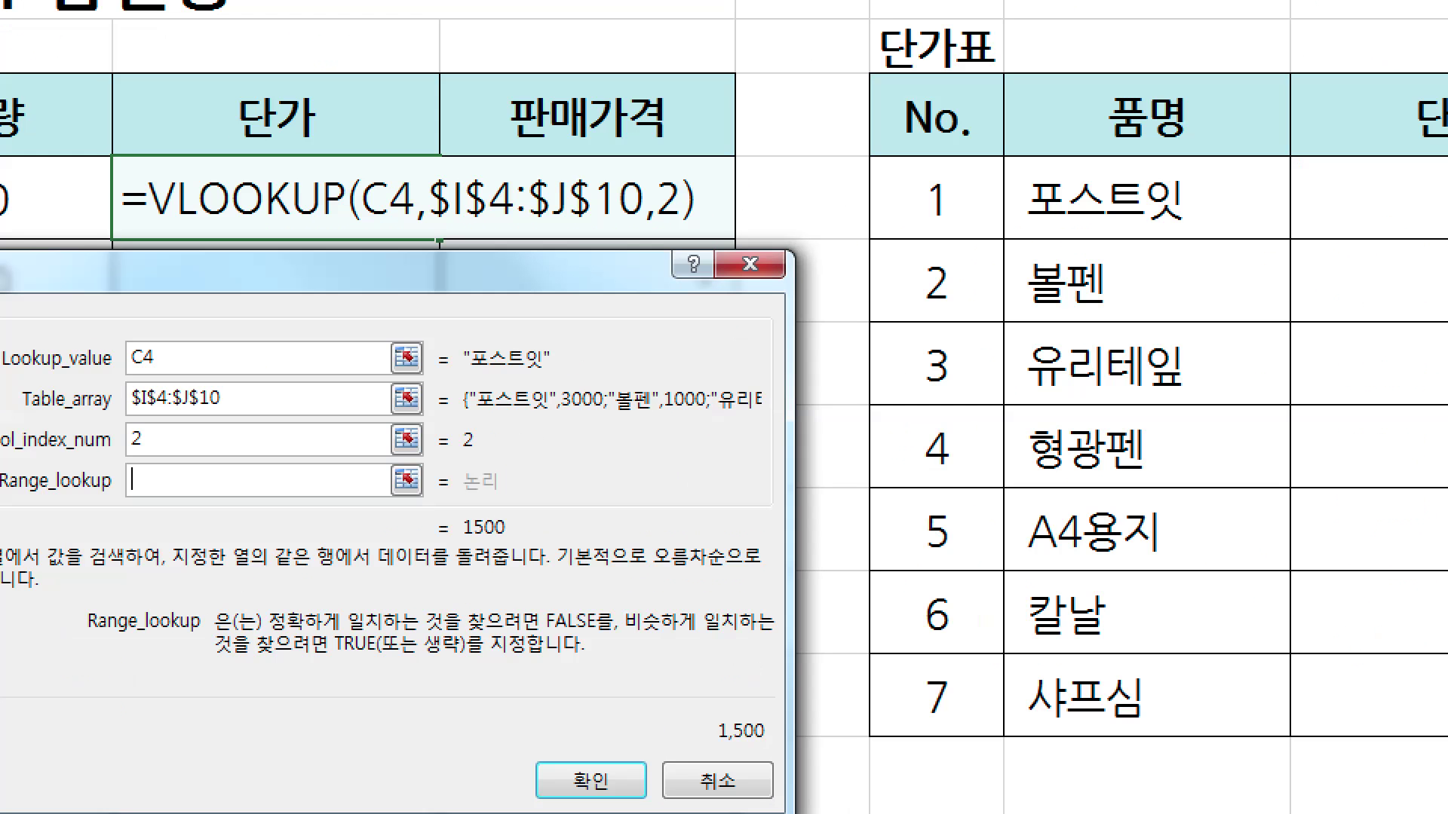
pyautogui.moveTo(904, 249); pyautogui.dragTo(1119, 244)
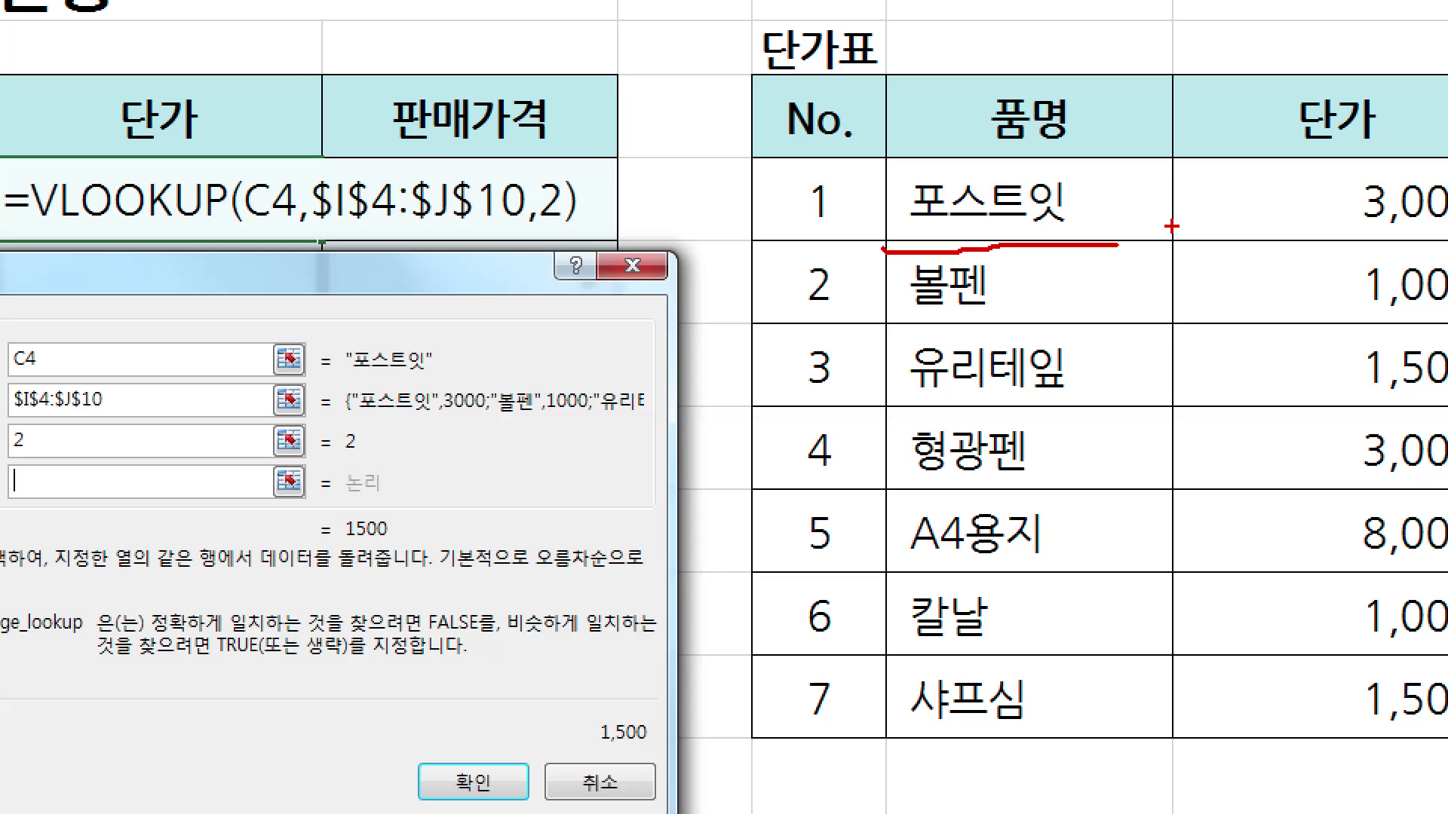
pyautogui.moveTo(957, 260)
pyautogui.mouseDown()
pyautogui.moveTo(932, 258)
pyautogui.moveTo(873, 170)
pyautogui.moveTo(1126, 217)
pyautogui.moveTo(1101, 247)
pyautogui.mouseUp()
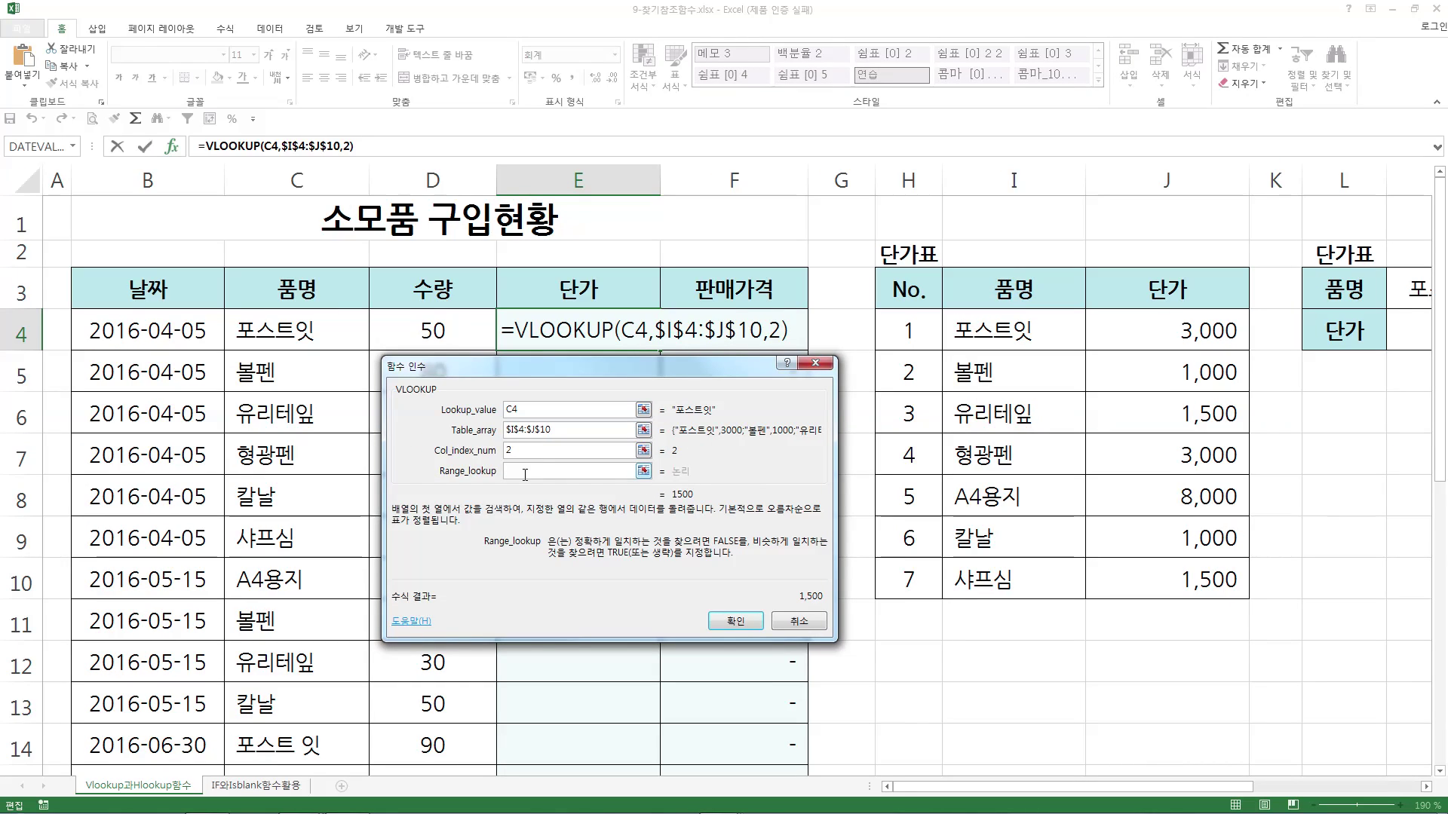
pyautogui.write('0')
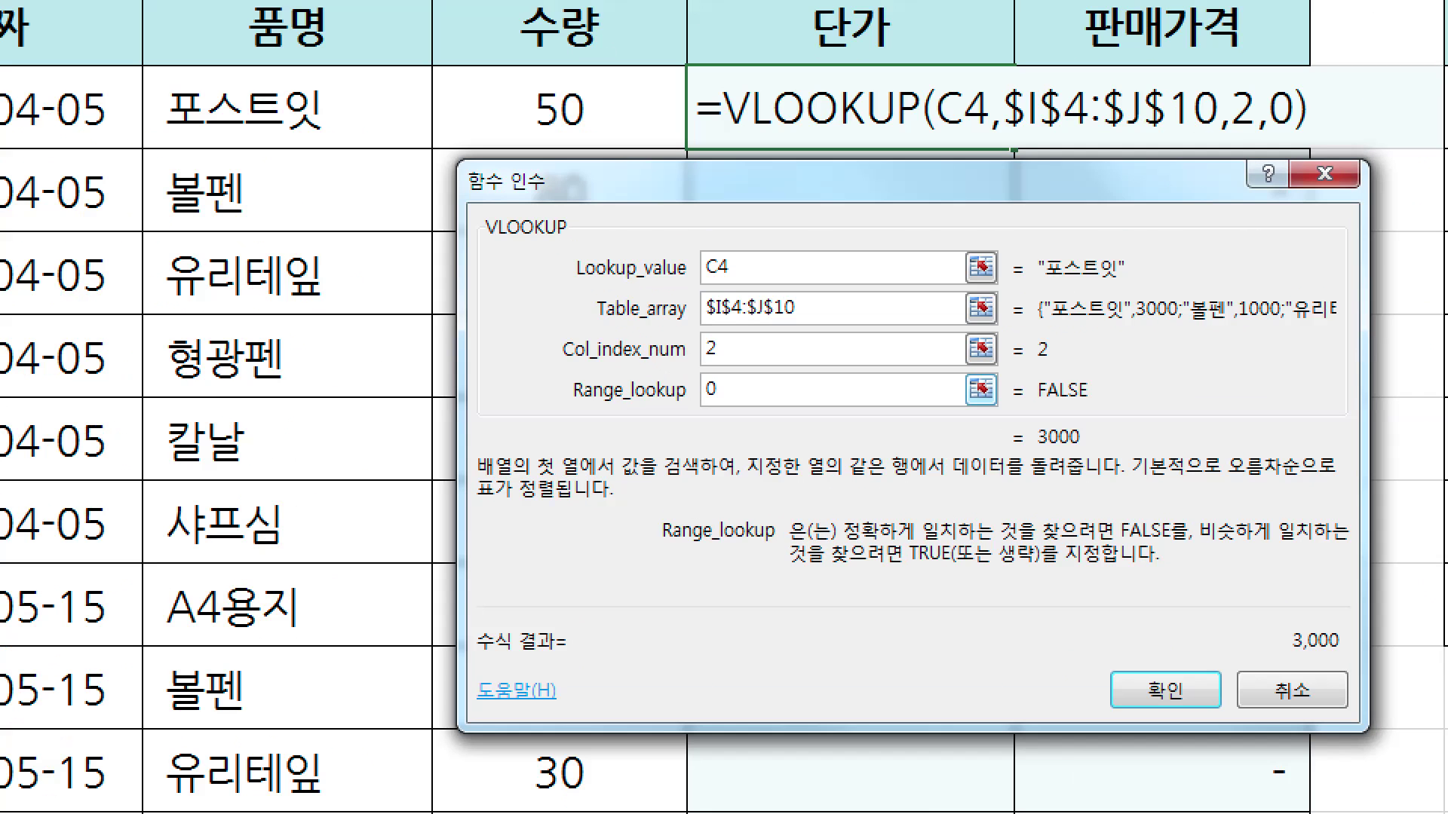
# Confirm the VLOOKUP arguments and fill the formula from E4 down the whole 단가 column
pyautogui.moveTo(694, 418); pyautogui.dragTo(739, 421)
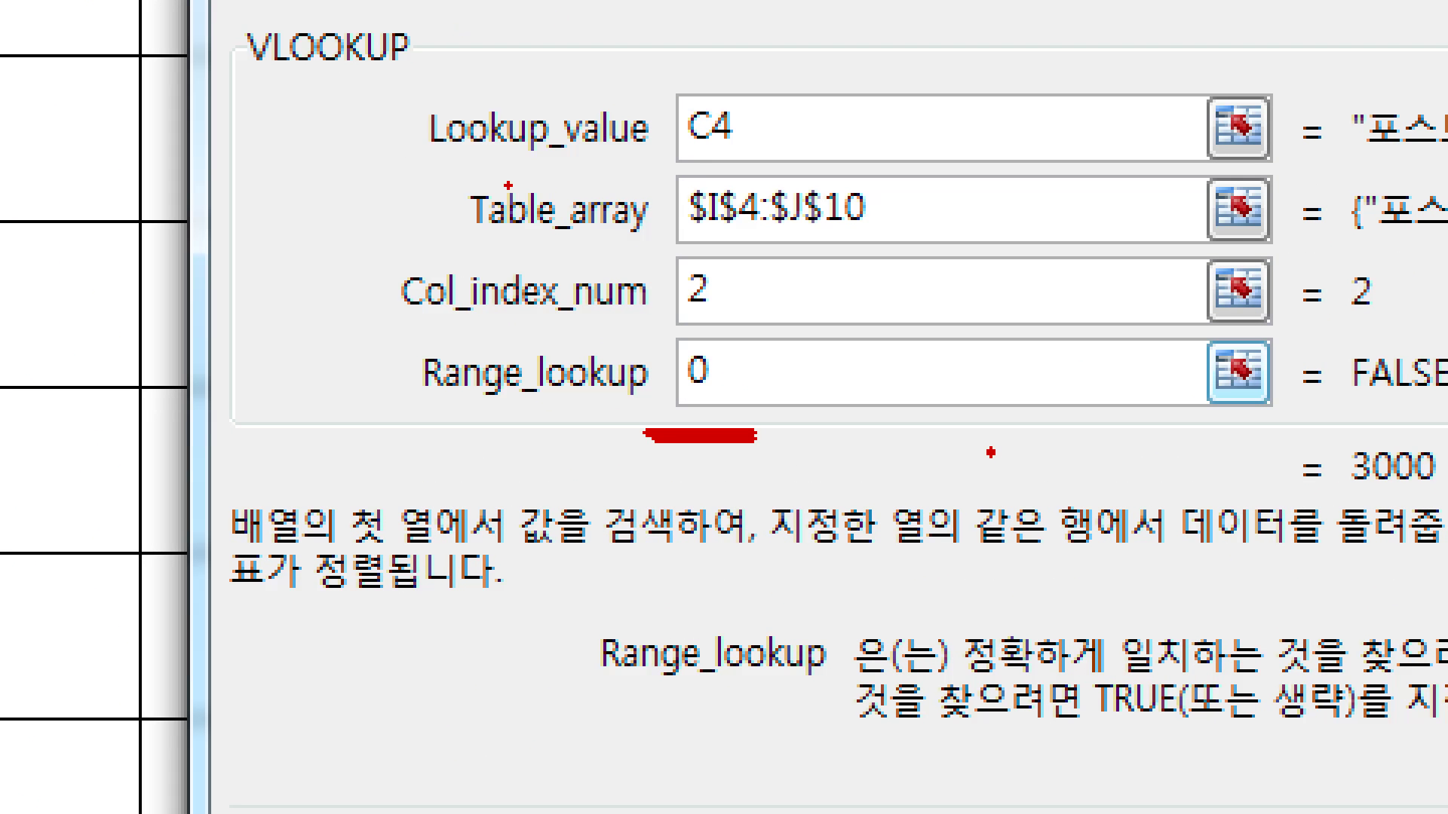
pyautogui.moveTo(458, 167); pyautogui.dragTo(738, 163)
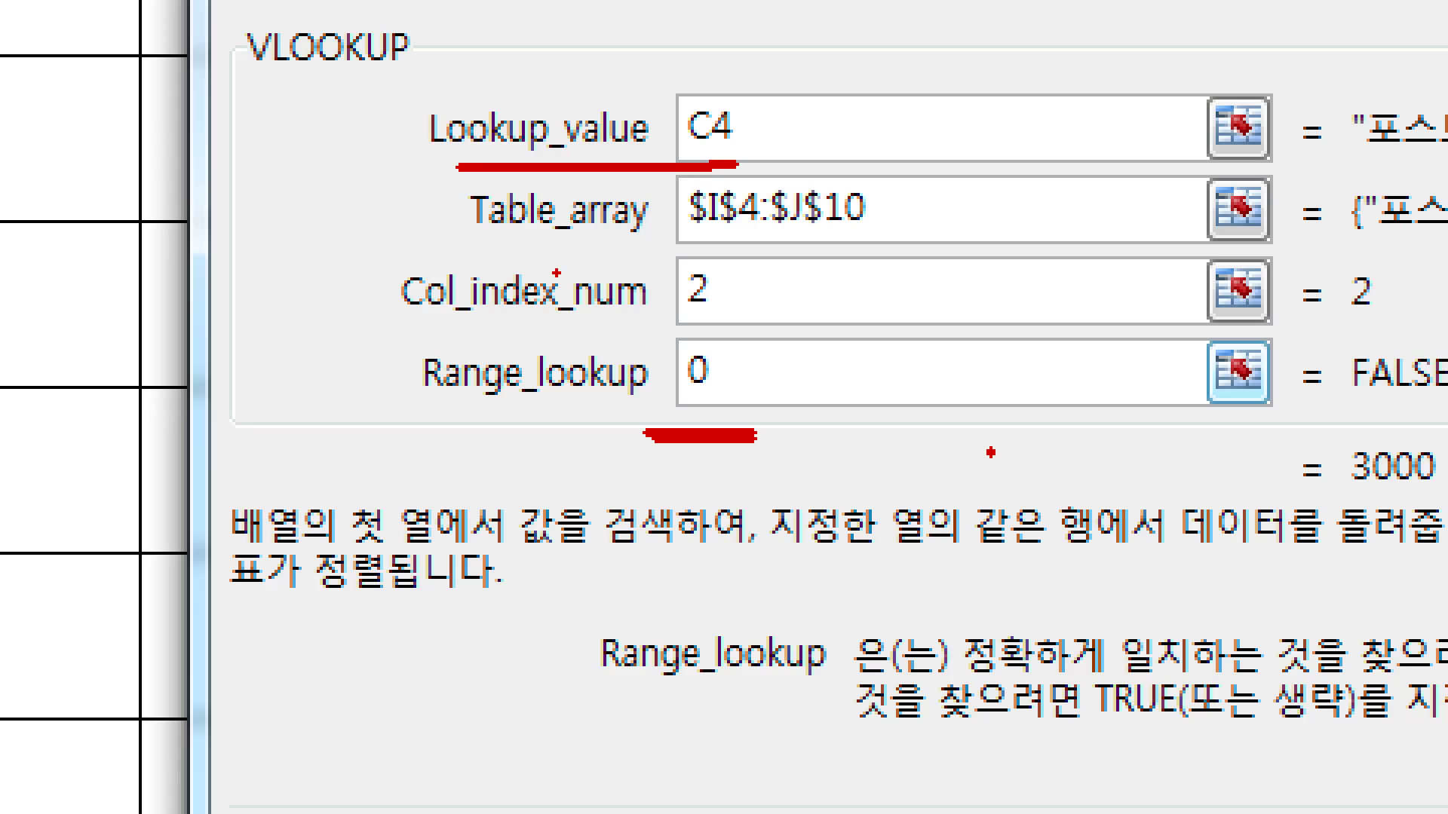
pyautogui.moveTo(507, 251); pyautogui.dragTo(688, 243)
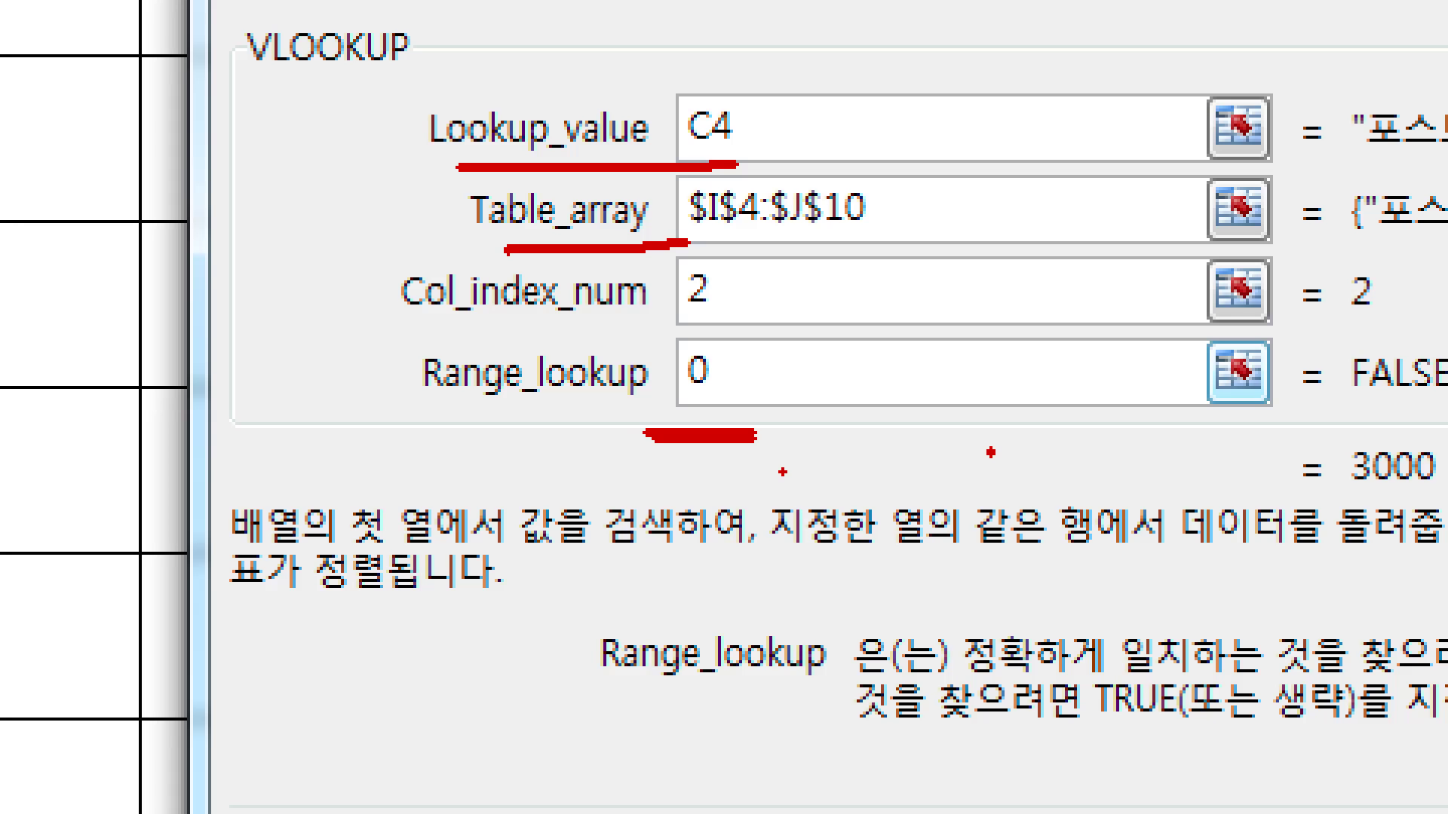
pyautogui.press('Escape')
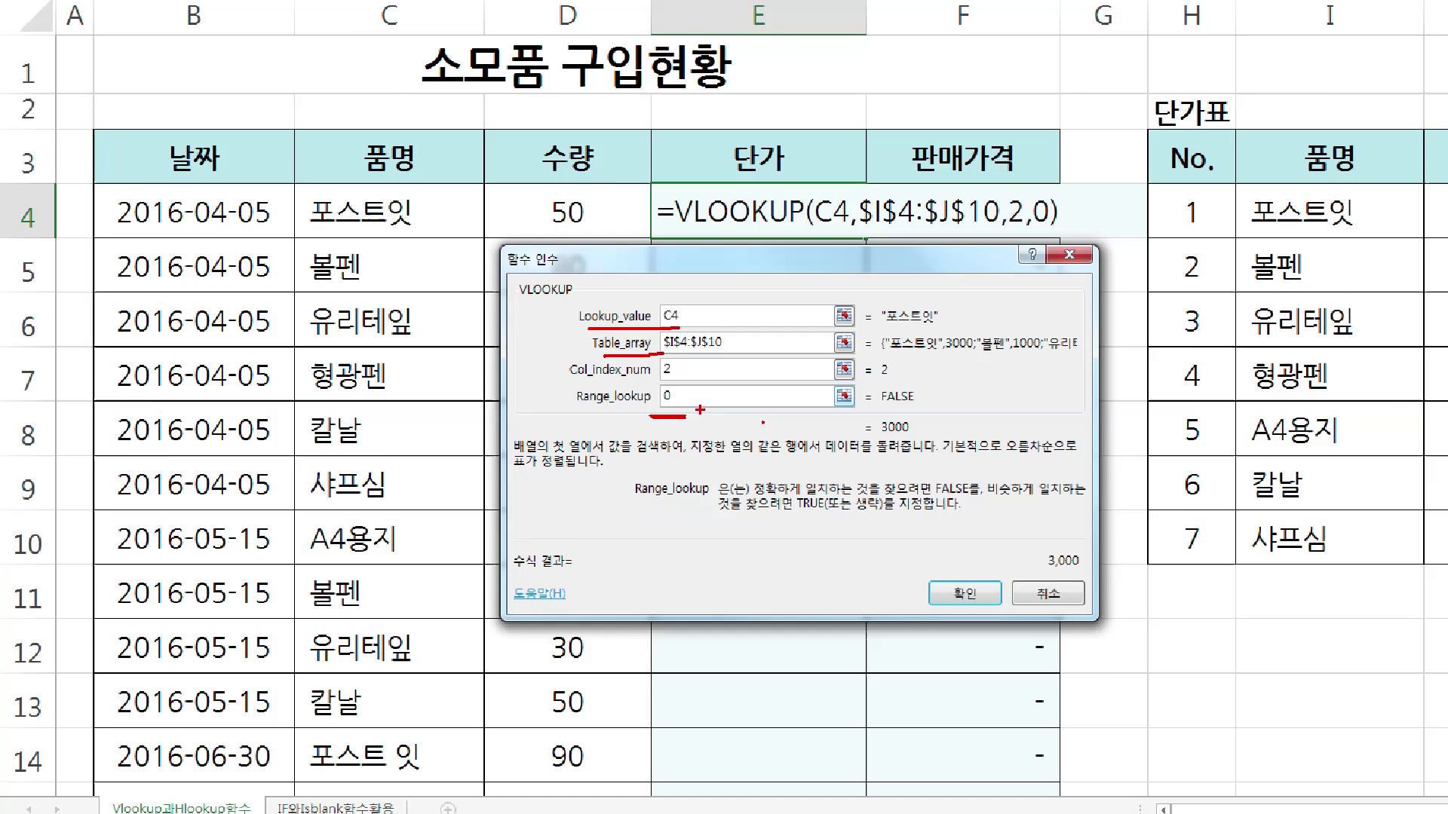
pyautogui.click(735, 620)
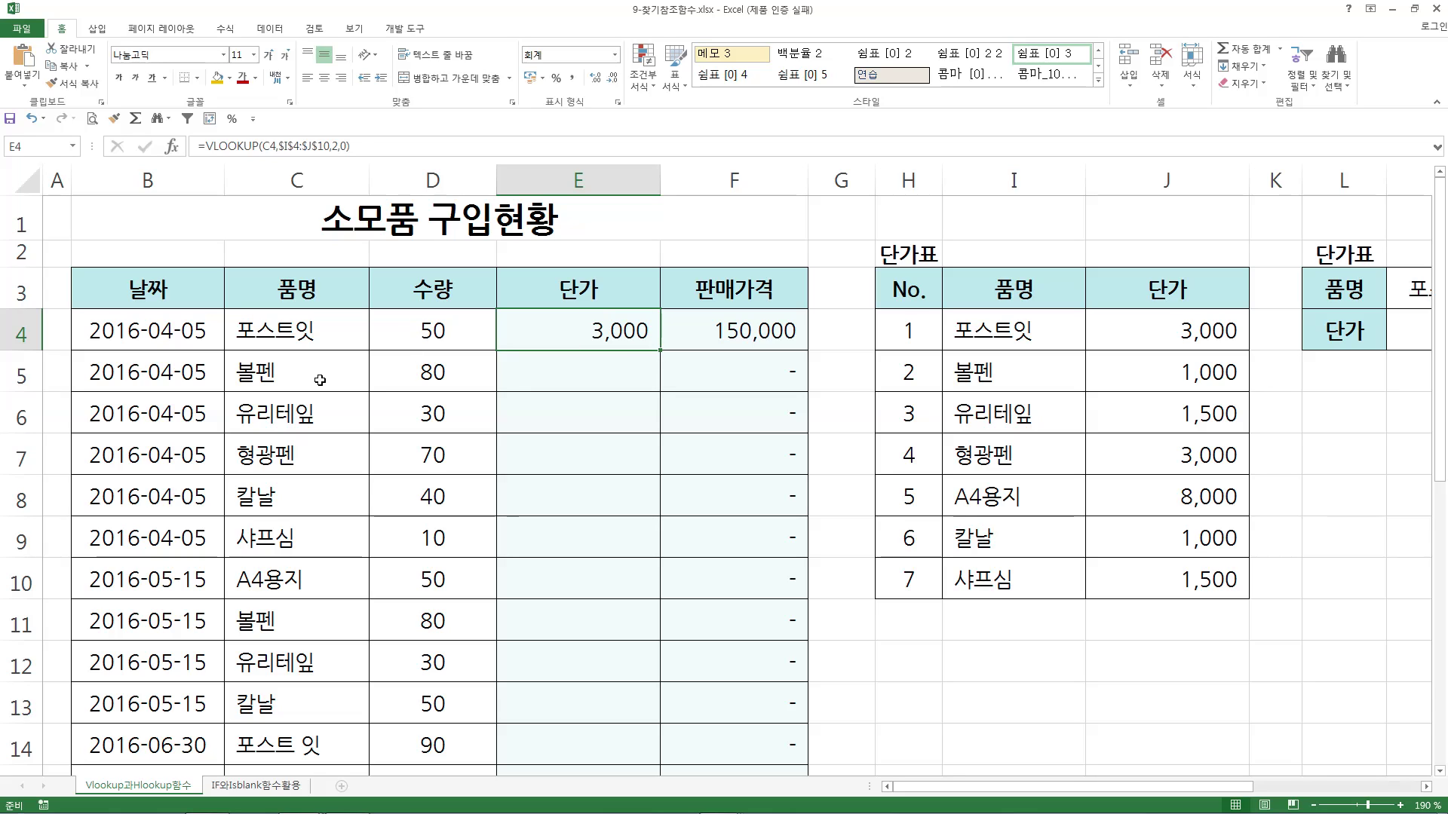
pyautogui.doubleClick(661, 351)
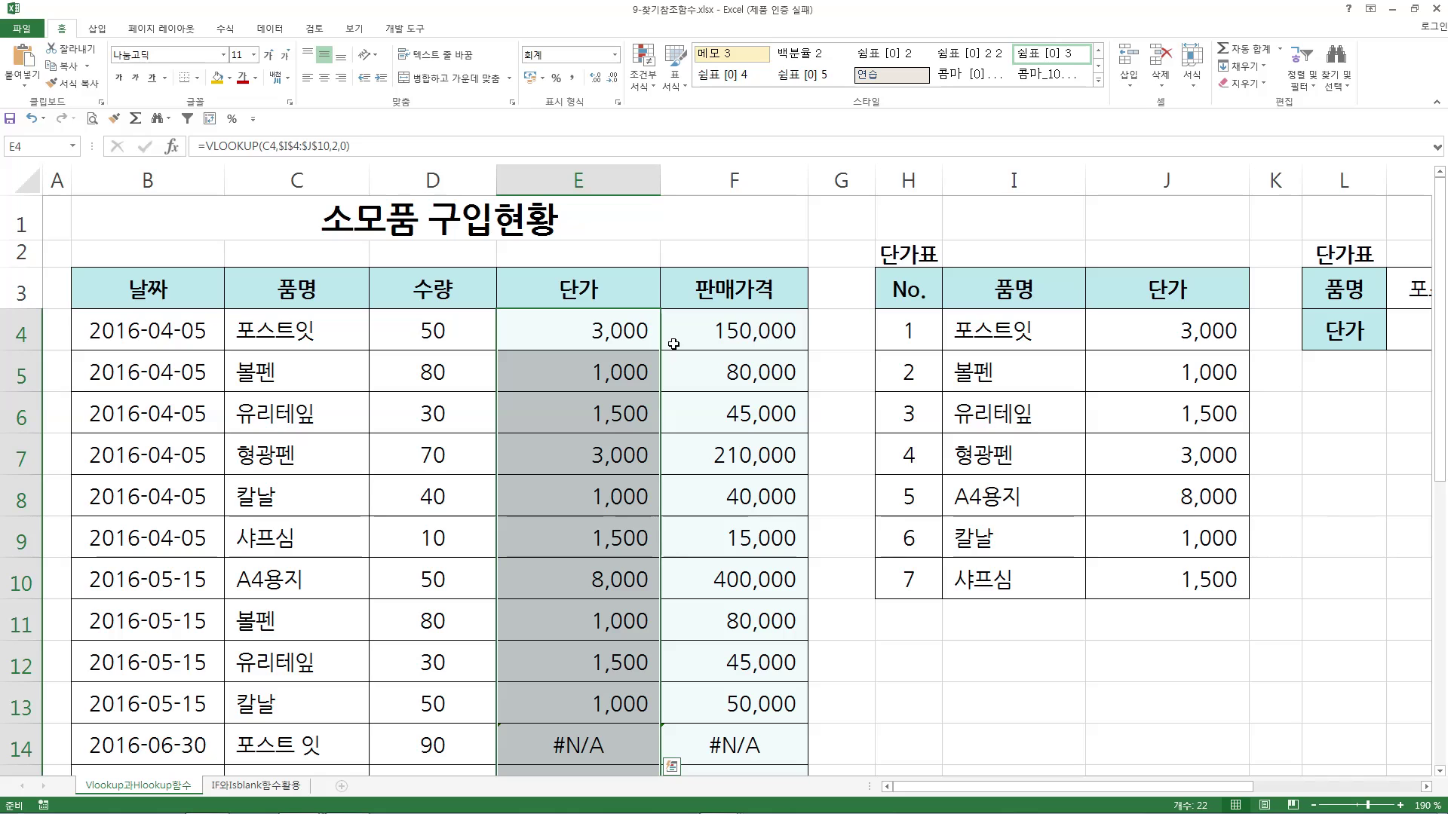
pyautogui.click(660, 430)
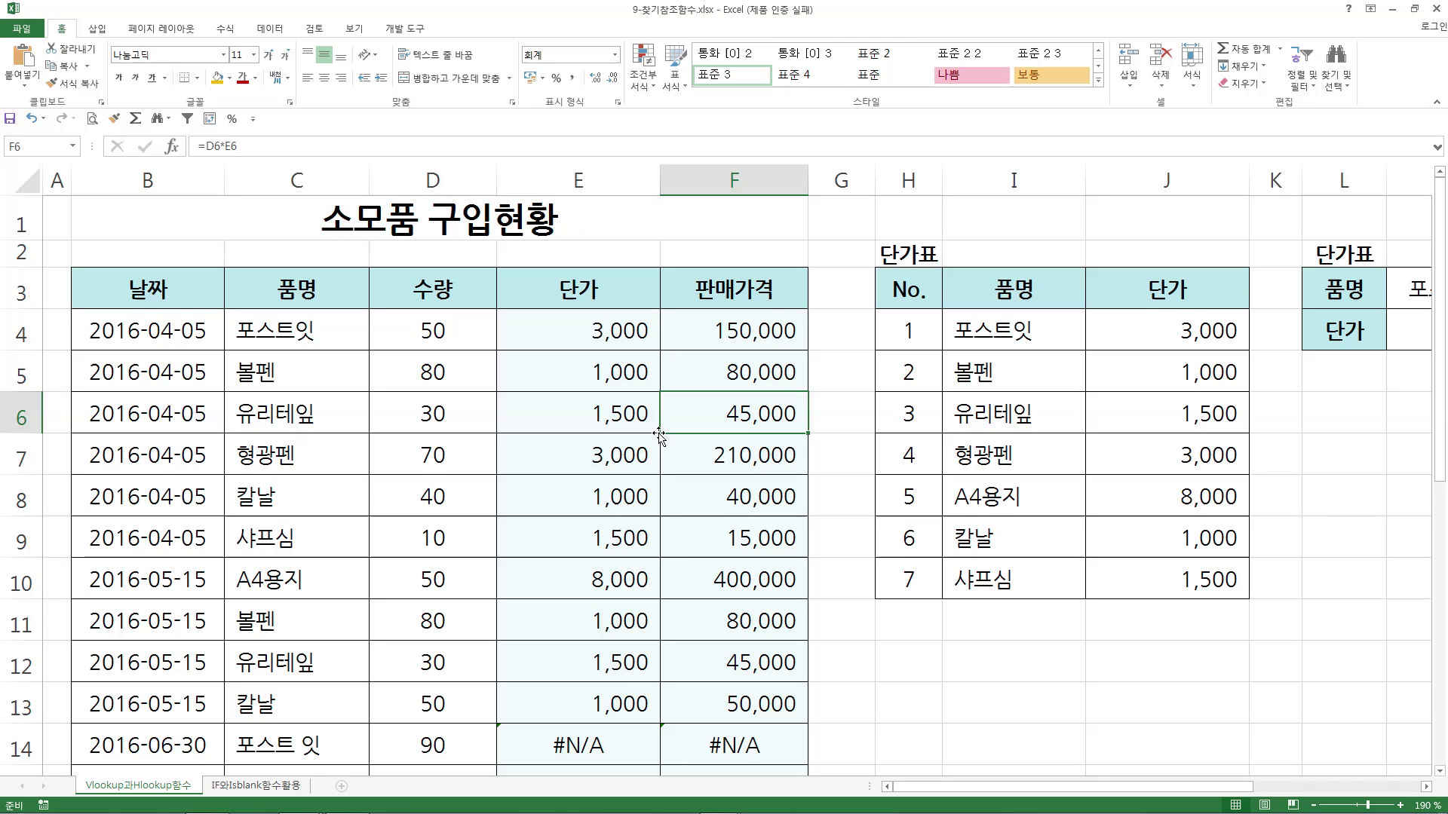
# Examine the filled 단가 column and compare the error cell E14 with the item name in its row
pyautogui.click(607, 455)
pyautogui.scroll(-4, 608, 457)
pyautogui.scroll(-1, 608, 459)
pyautogui.scroll(5, 608, 459)
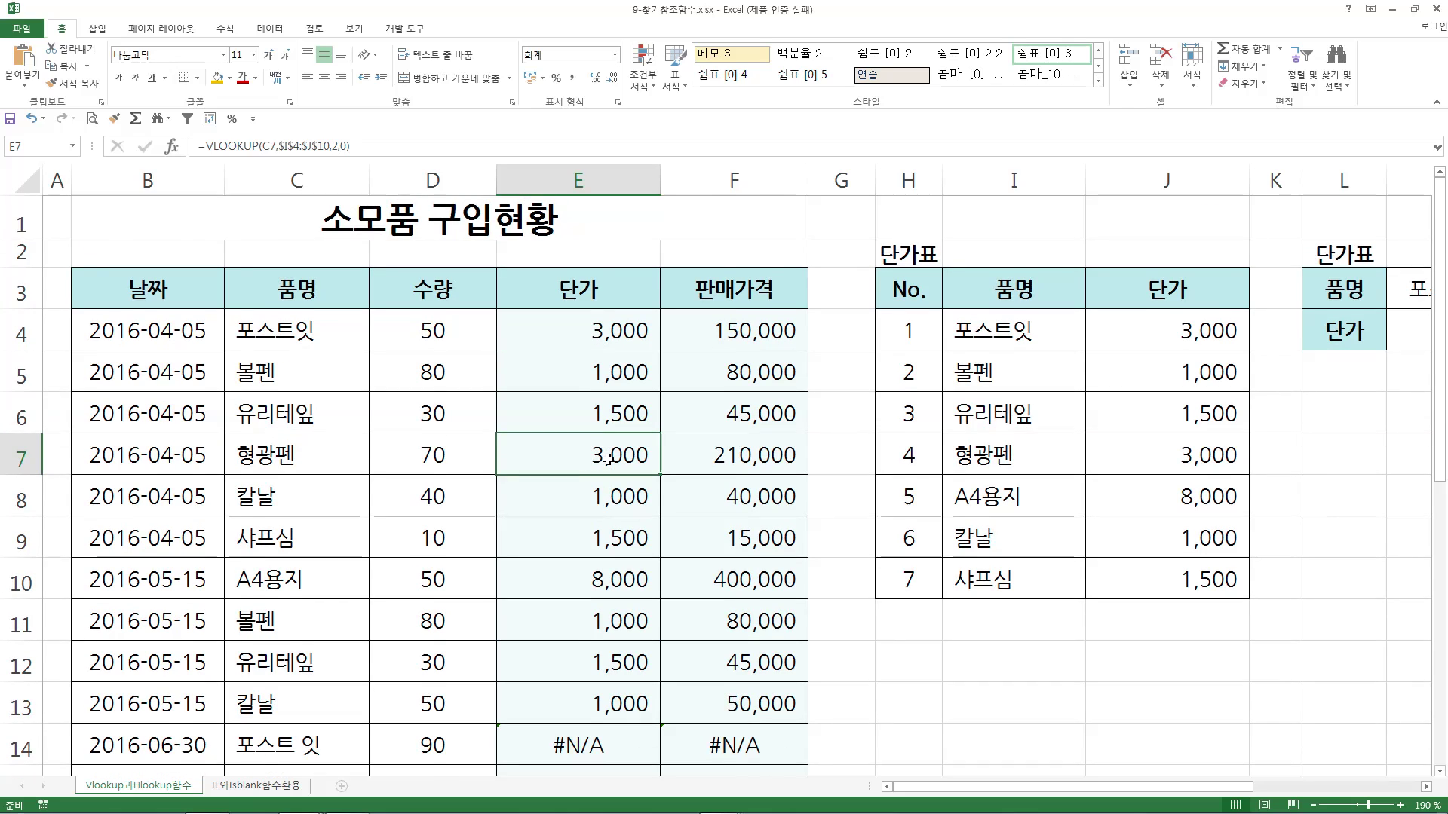
pyautogui.scroll(-1, 608, 458)
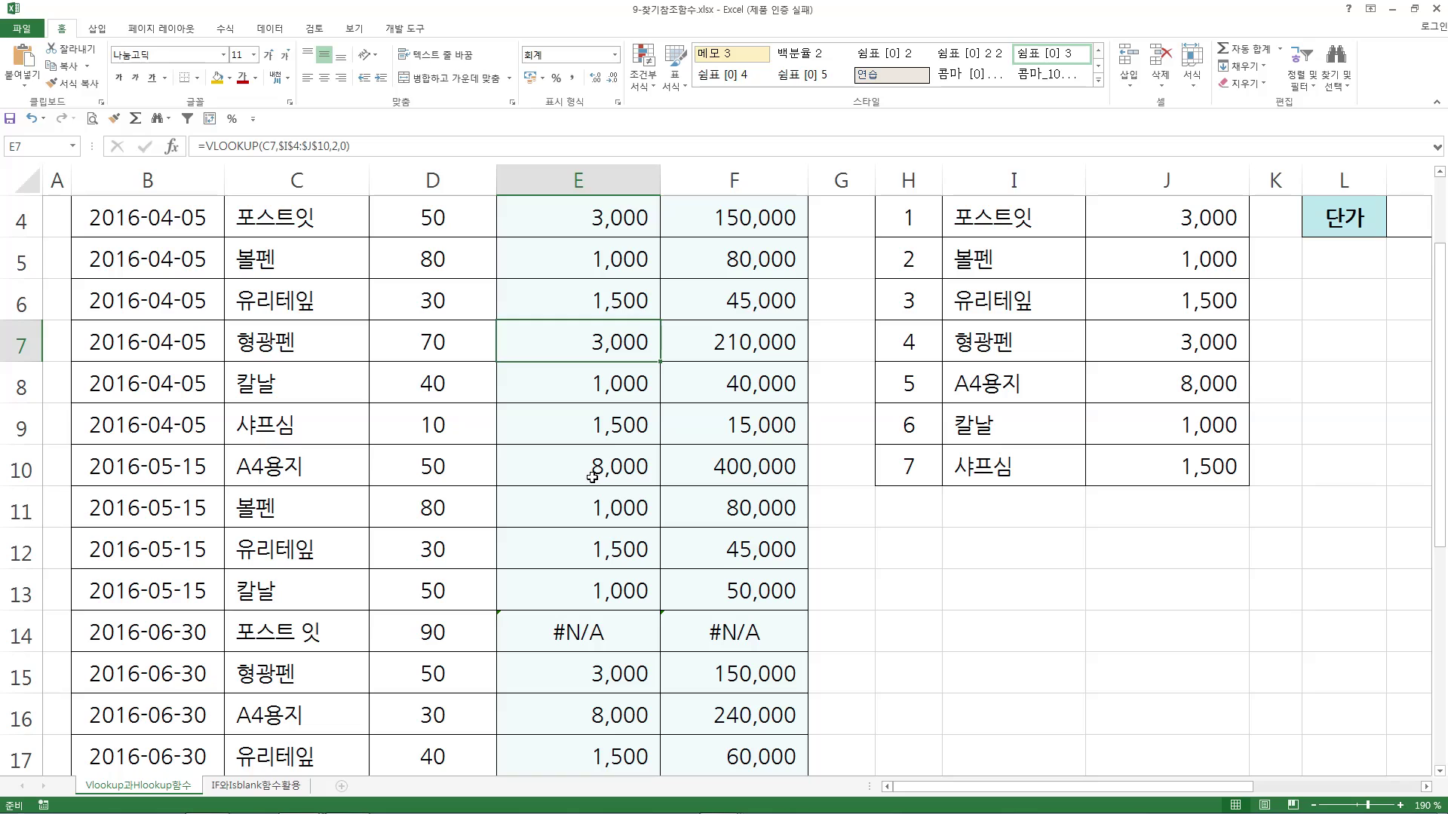
pyautogui.click(598, 637)
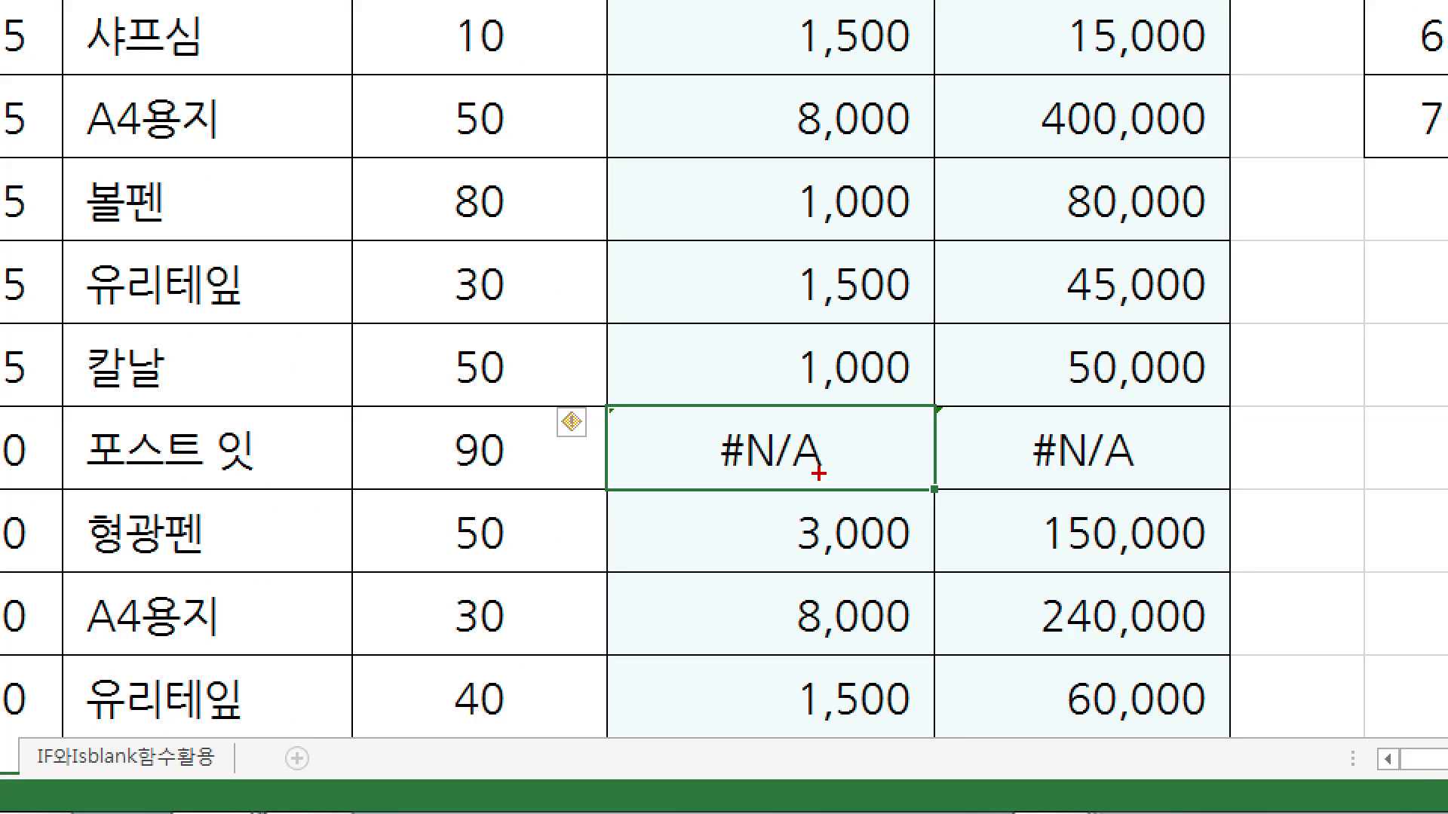
pyautogui.moveTo(184, 431); pyautogui.dragTo(228, 413)
pyautogui.moveTo(173, 485); pyautogui.dragTo(240, 482)
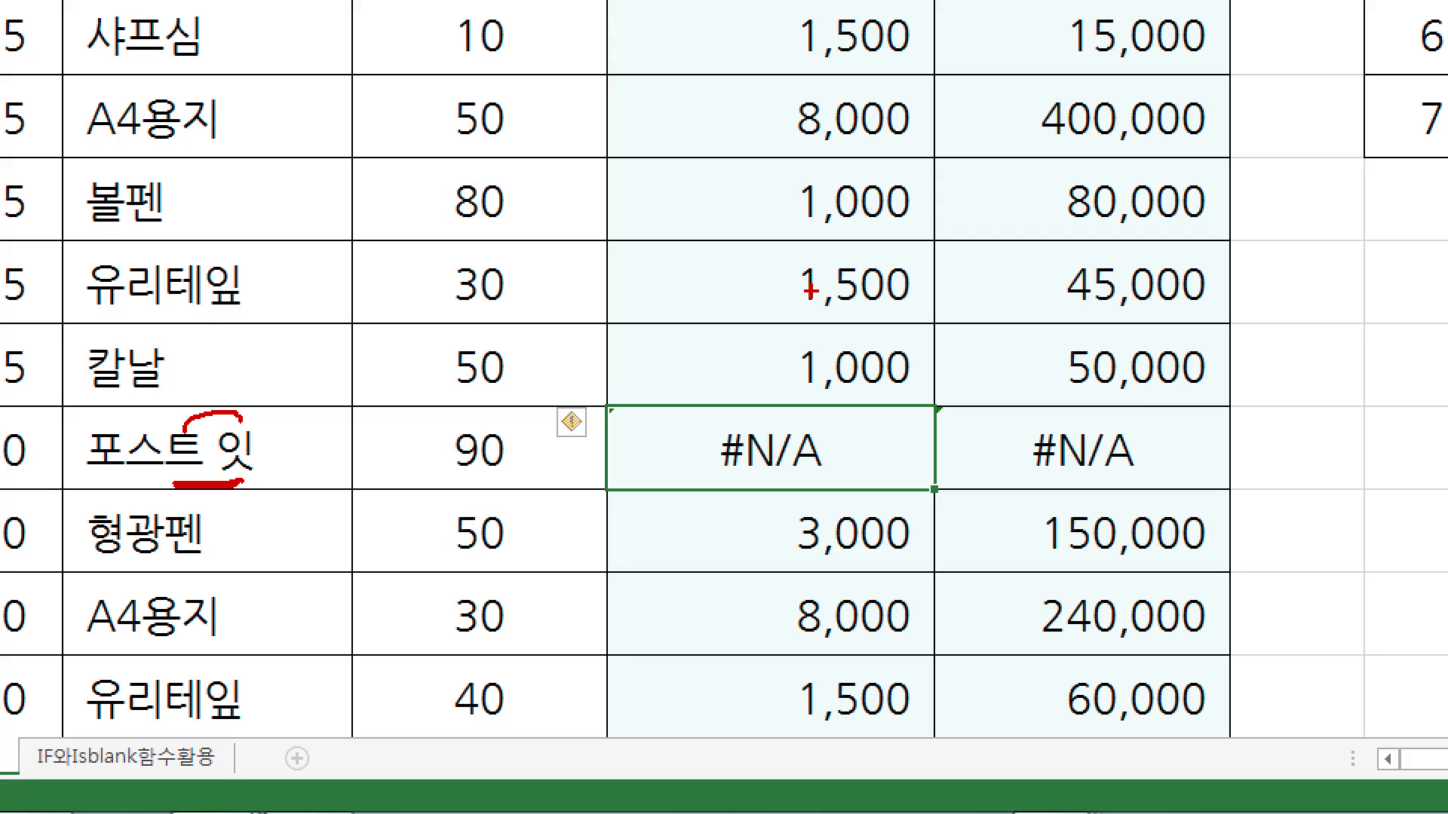
pyautogui.moveTo(837, 503)
pyautogui.mouseDown()
pyautogui.moveTo(717, 490)
pyautogui.moveTo(773, 388)
pyautogui.moveTo(837, 498)
pyautogui.mouseUp()
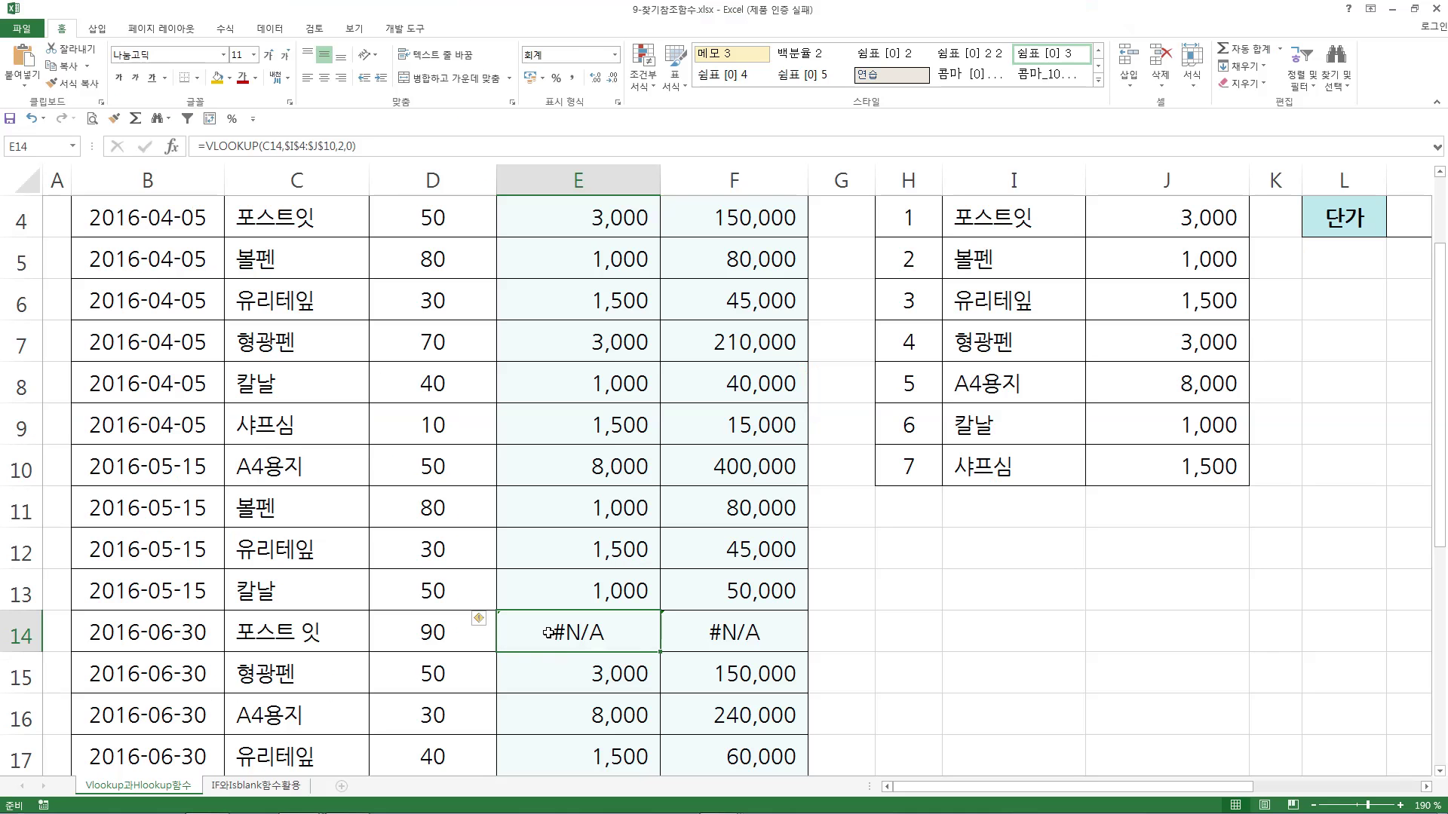
# Correct the item name in C14 to 포스트잇 by removing the space inside it
pyautogui.doubleClick(294, 631)
pyautogui.press('BackSpace')
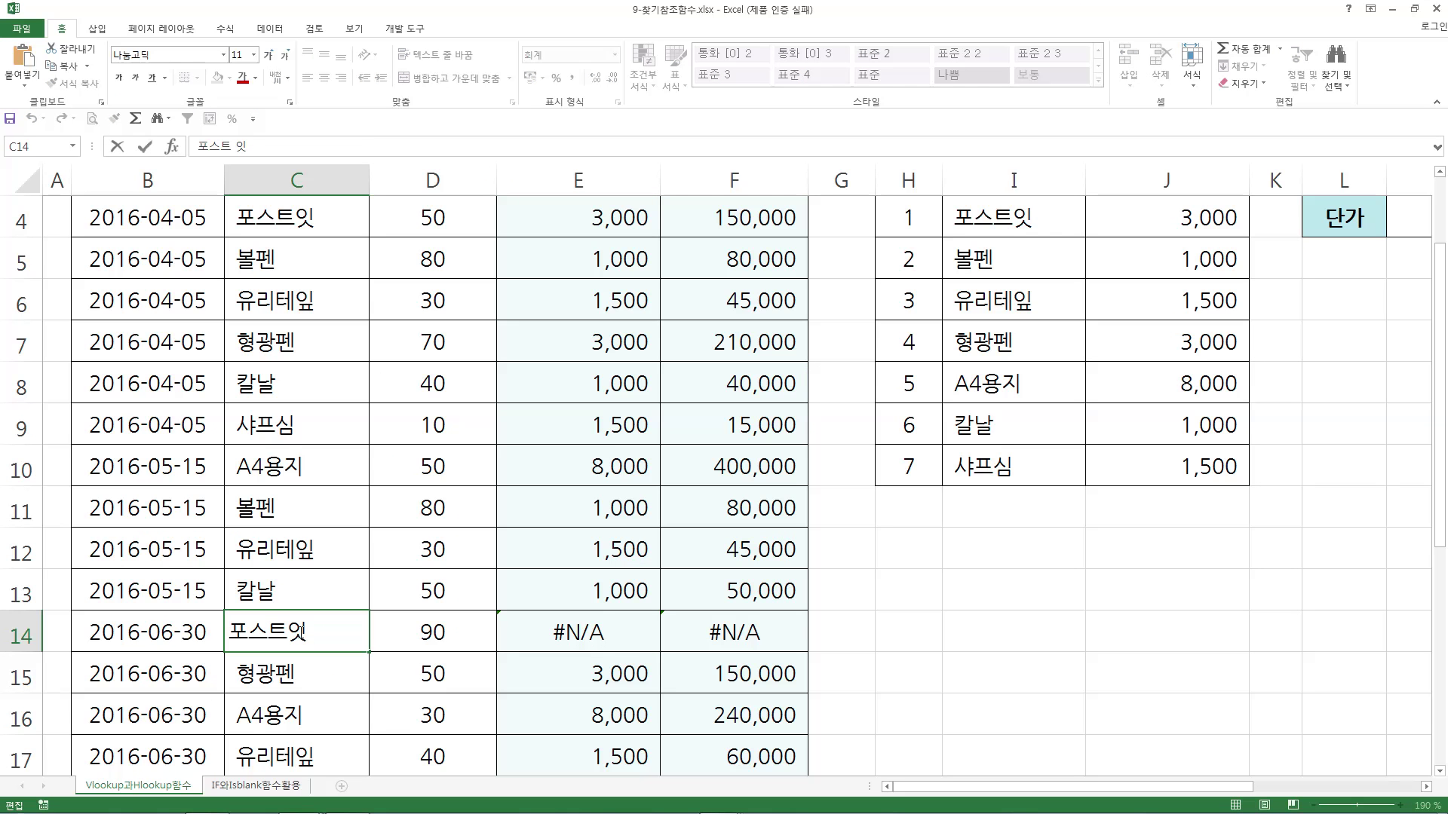
pyautogui.press('Return')
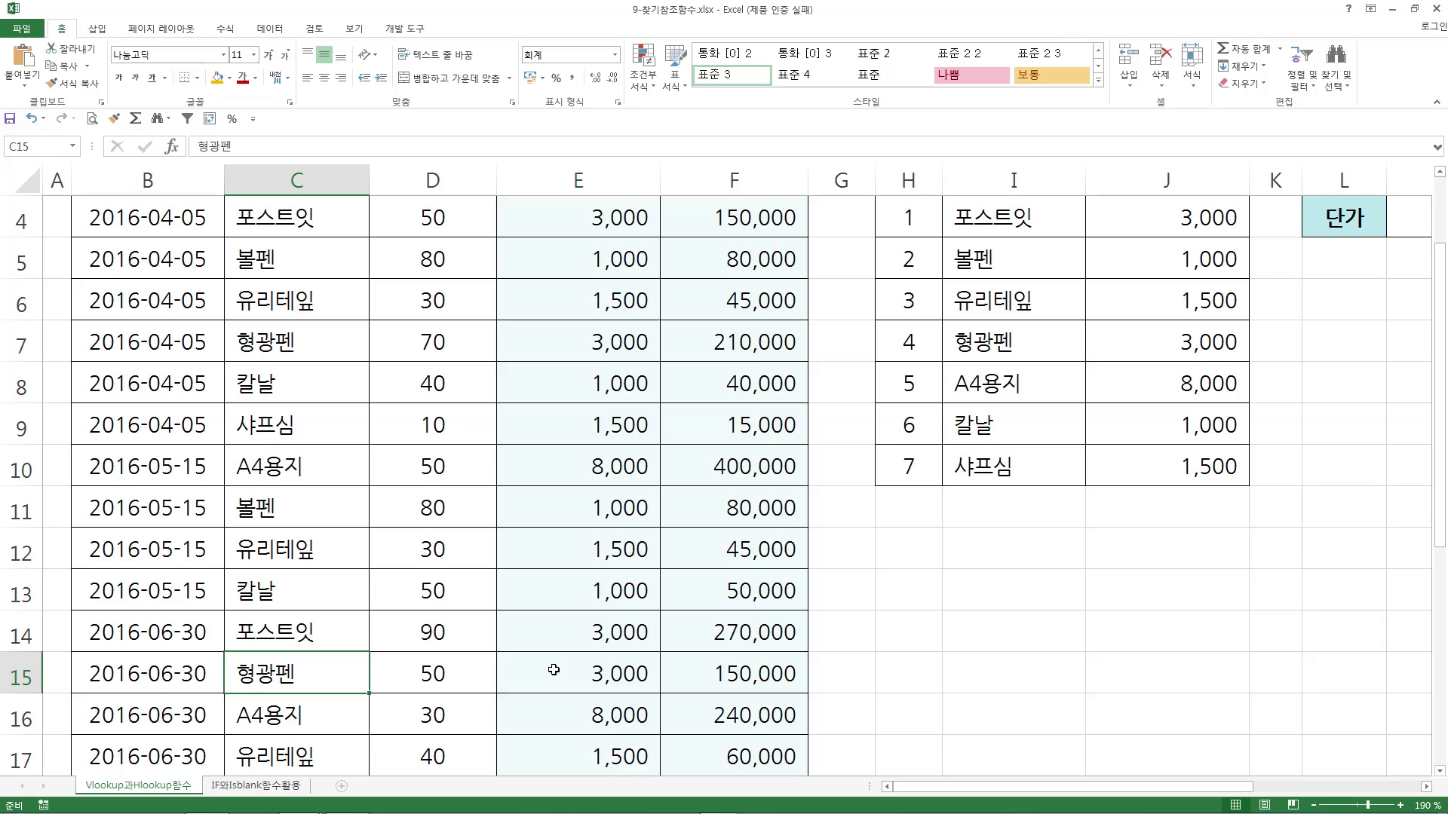
# Clear all VLOOKUP formulas from the 단가 column, starting at E4
pyautogui.scroll(1, 560, 661)
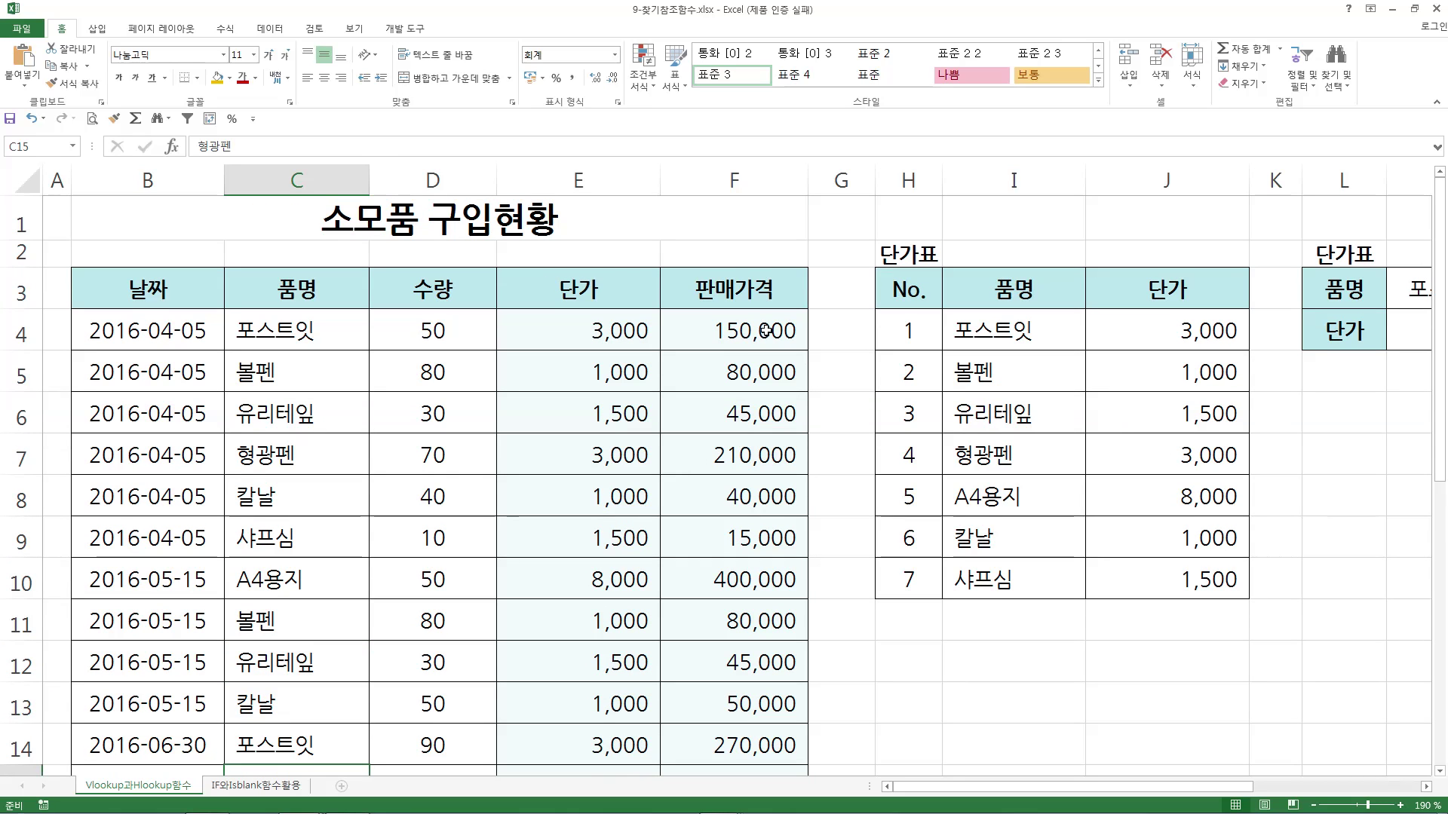
pyautogui.click(612, 333)
pyautogui.hotkey('ctrl', 'shift', 'Down')
pyautogui.scroll(-1, 598, 323)
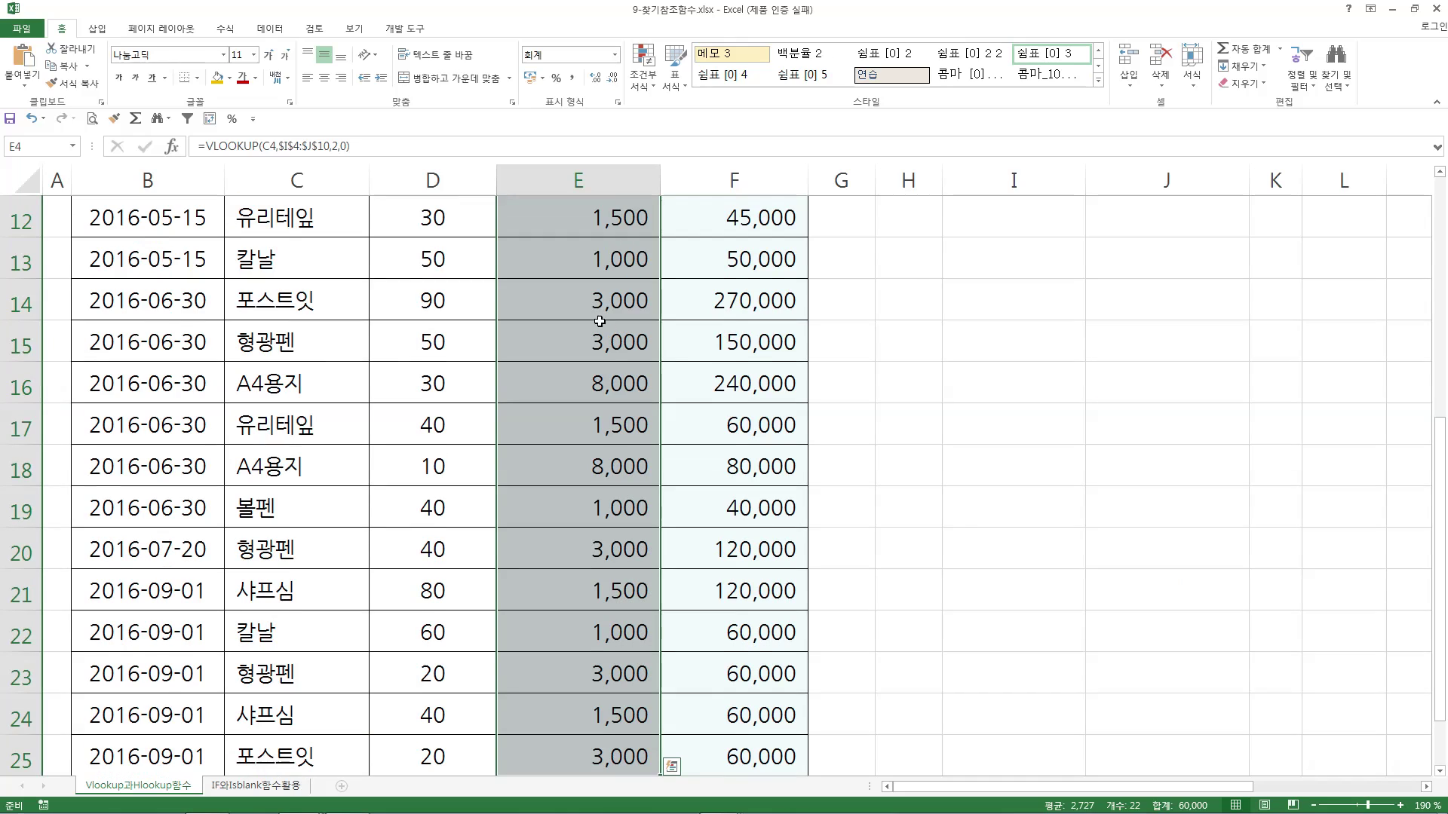
pyautogui.press('Delete')
# Start an HLOOKUP formula in cell E4, the first 단가 cell
pyautogui.click(569, 315)
pyautogui.write('=')
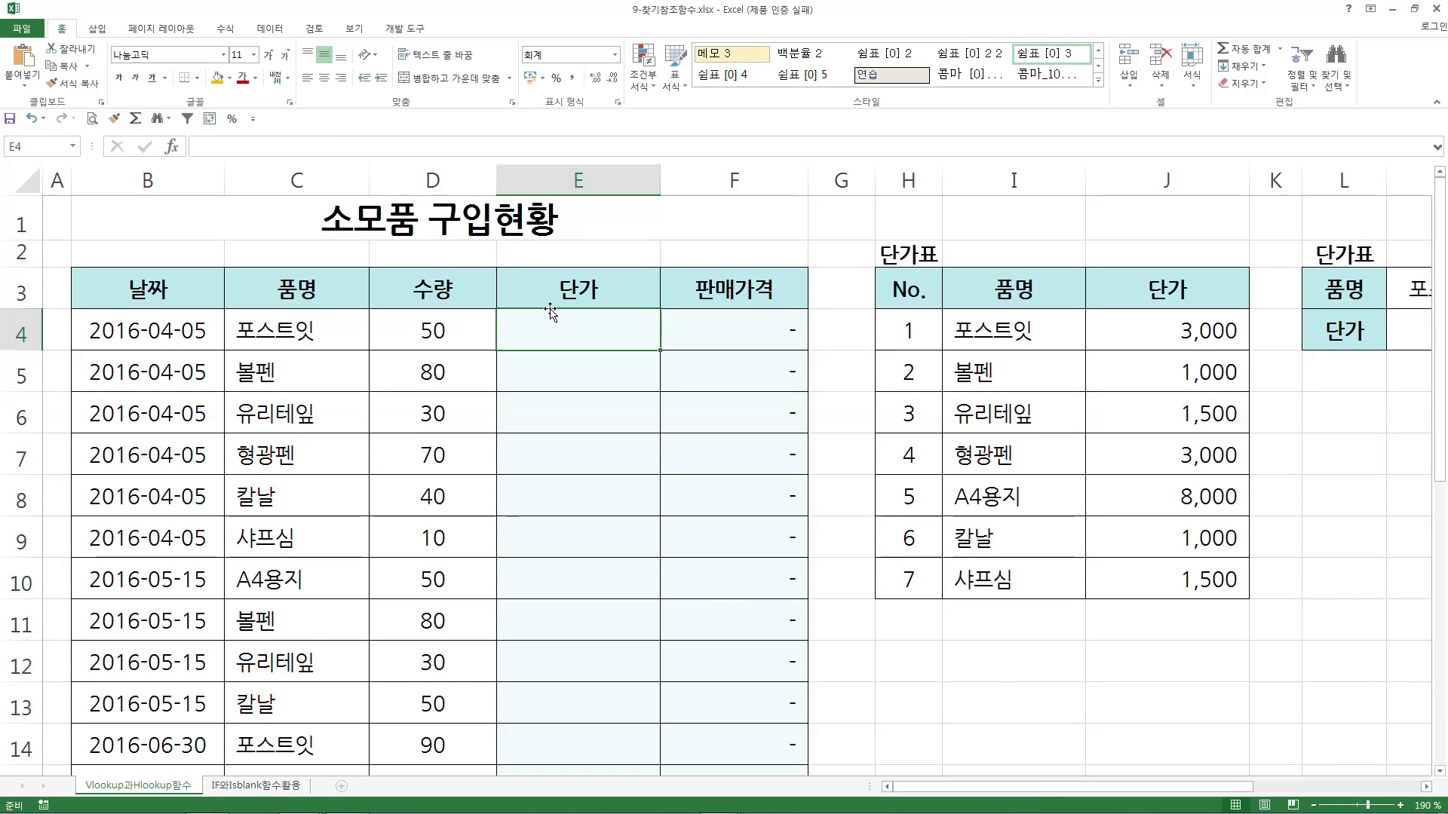
pyautogui.write('hl')
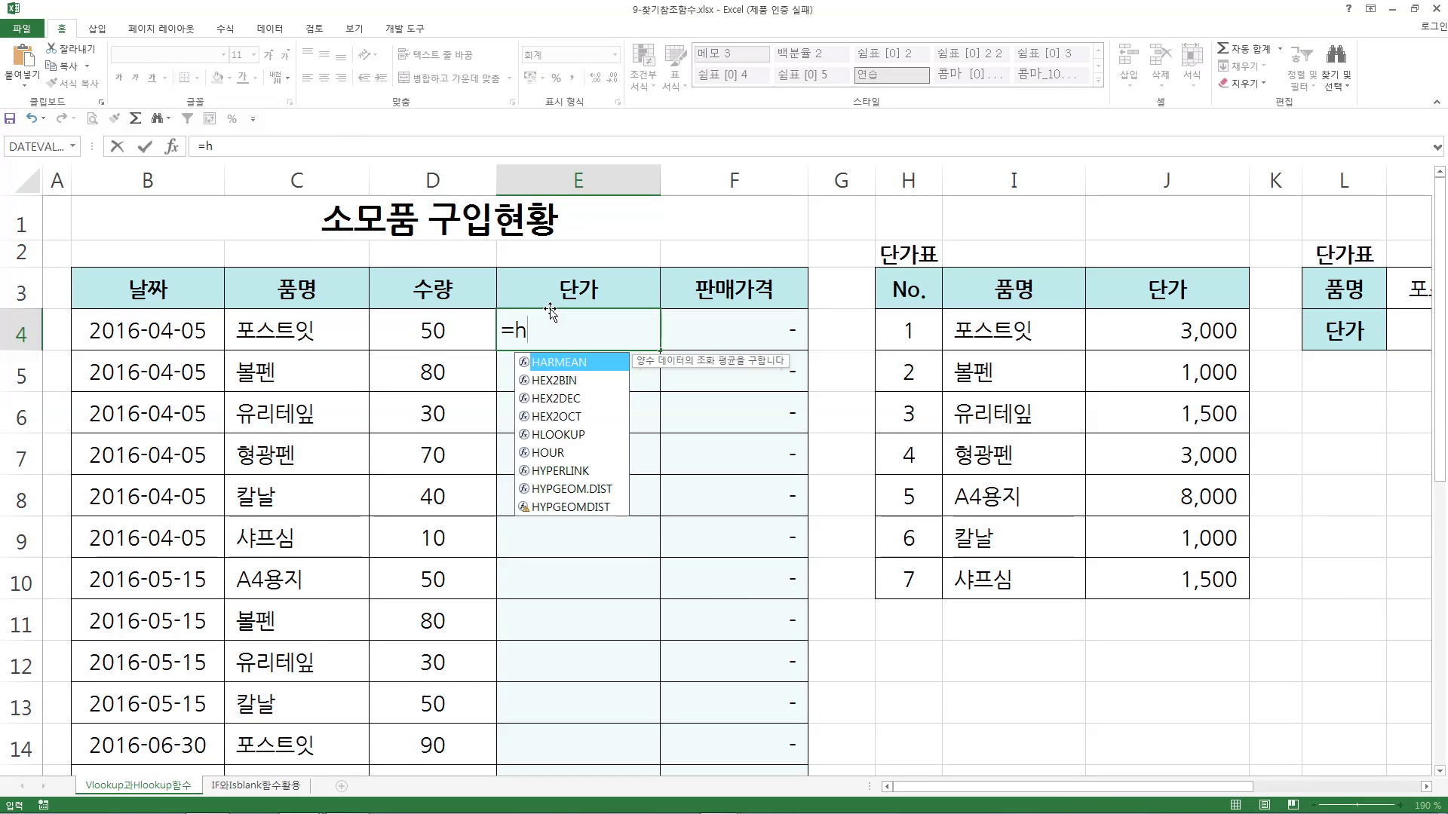
pyautogui.doubleClick(550, 363)
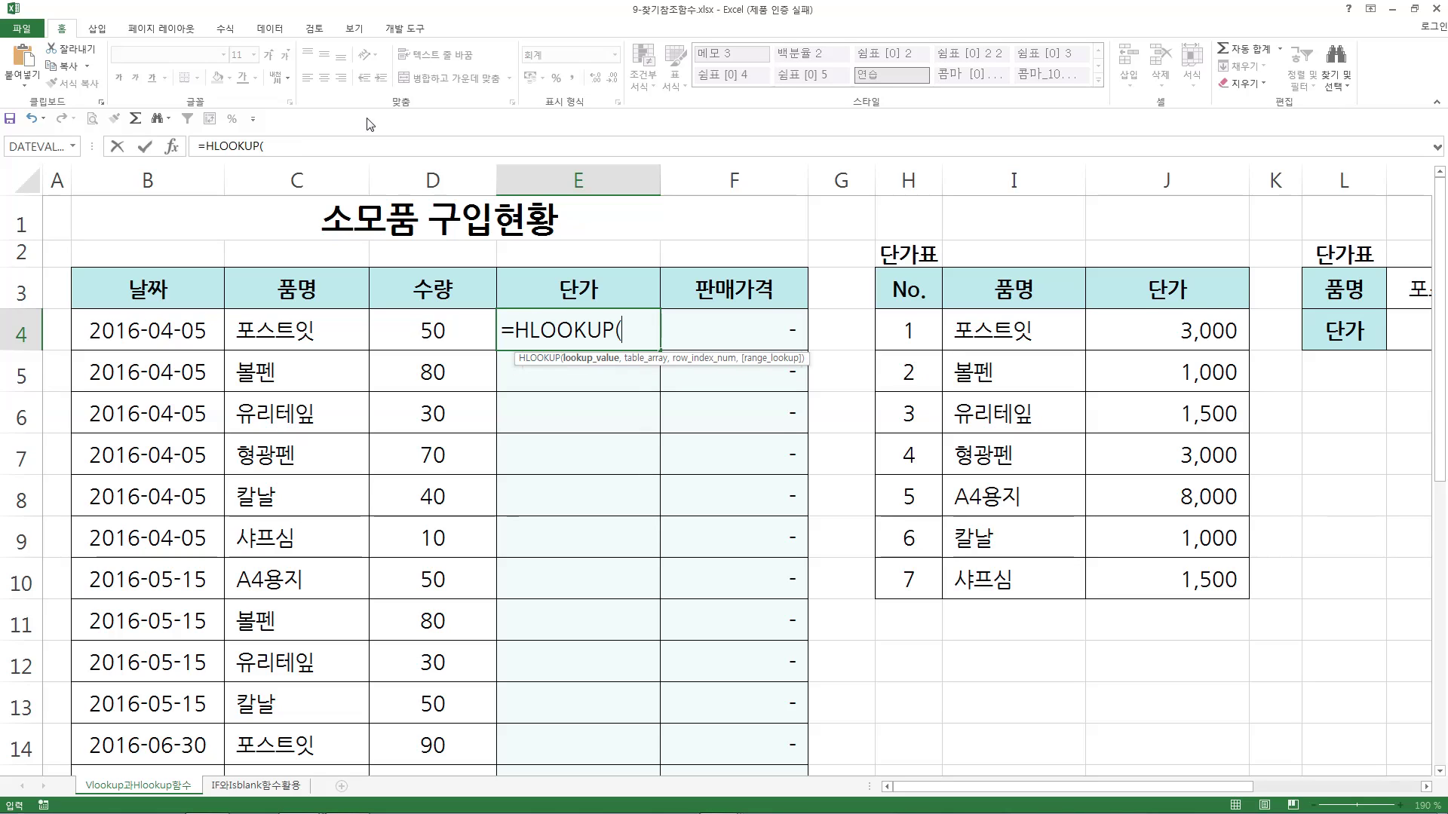
# Open the function arguments for HLOOKUP and set Lookup_value to the item name in C4
pyautogui.click(170, 149)
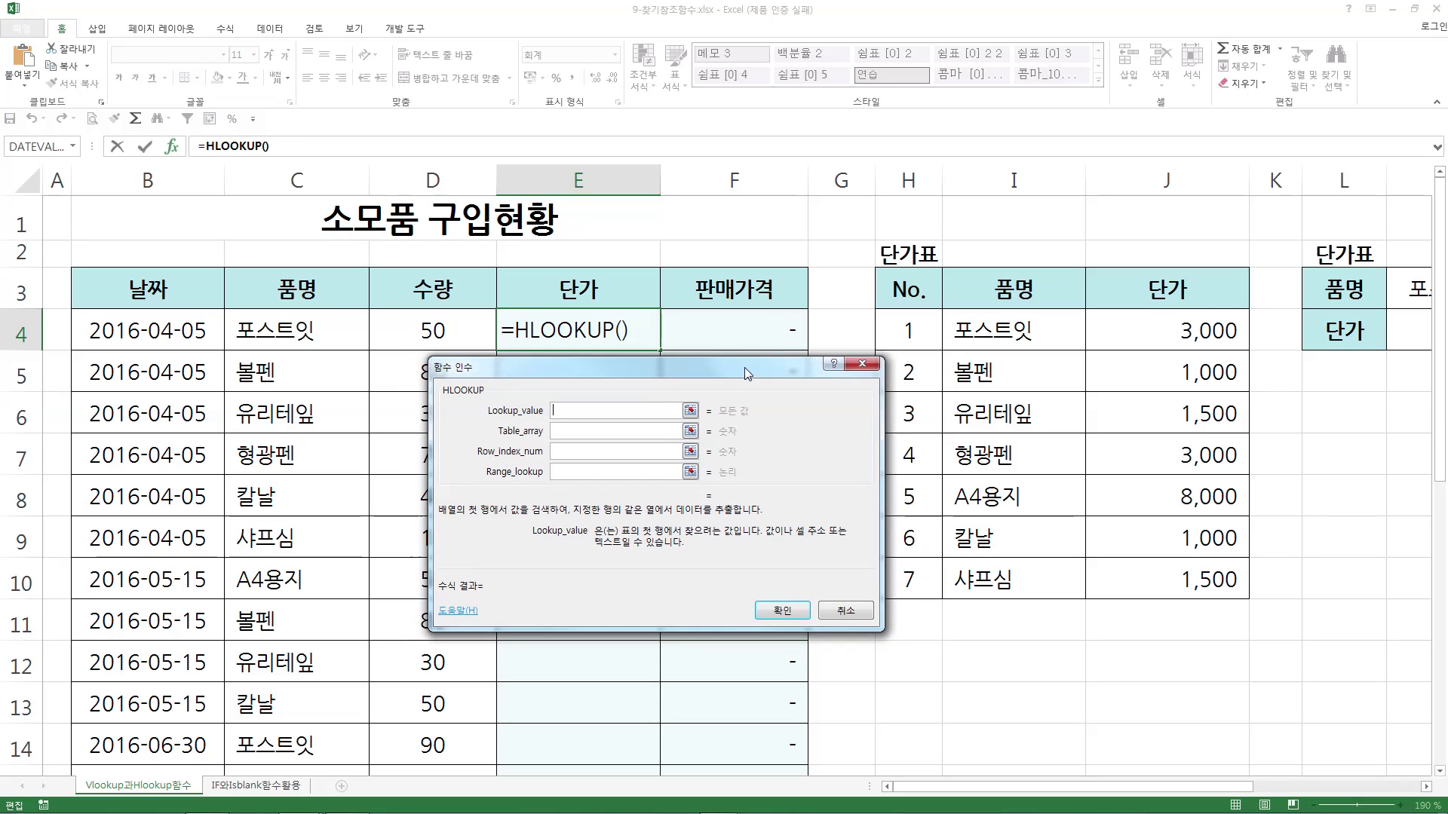
pyautogui.click(279, 340)
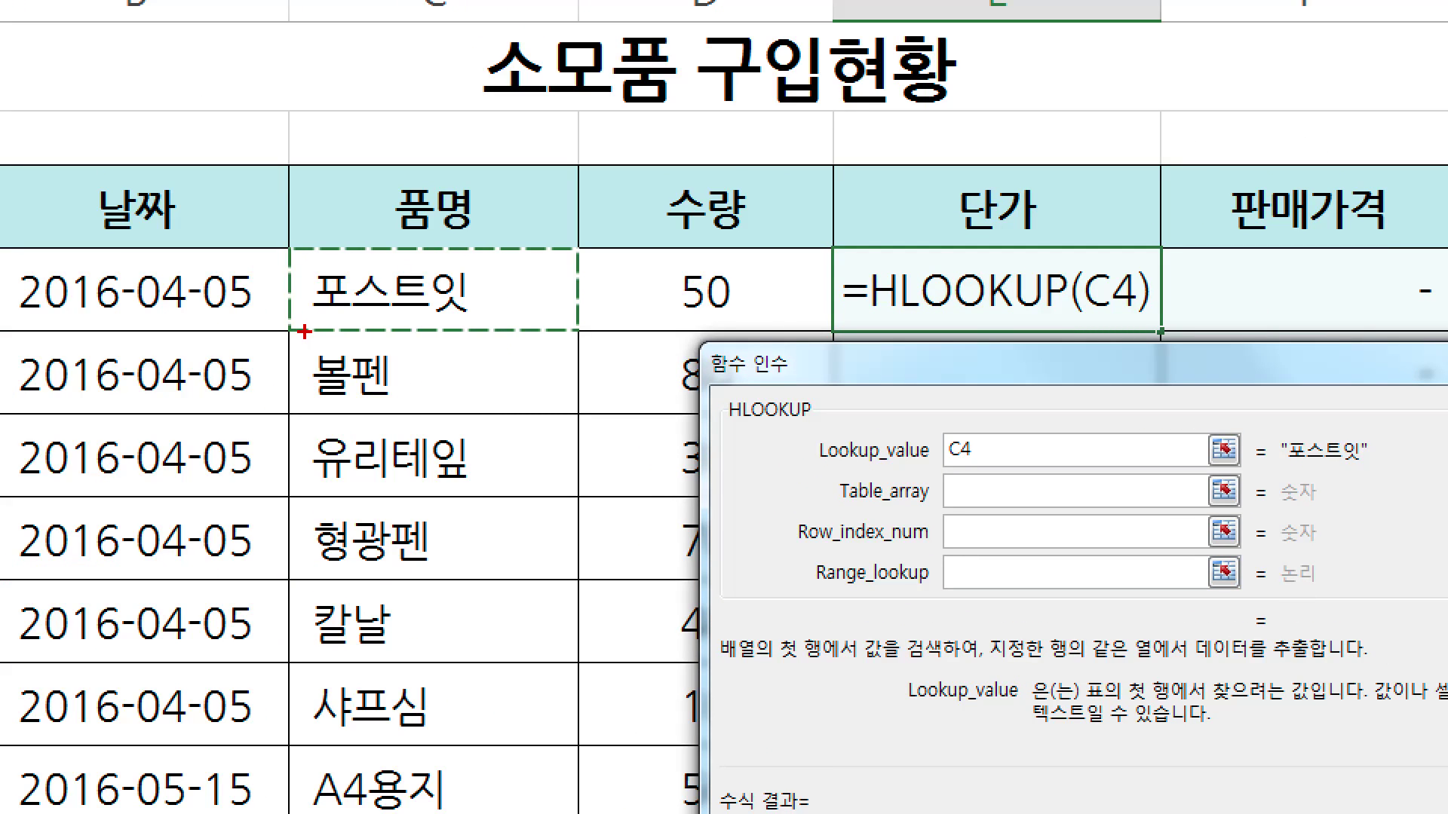
pyautogui.moveTo(304, 332); pyautogui.dragTo(575, 332)
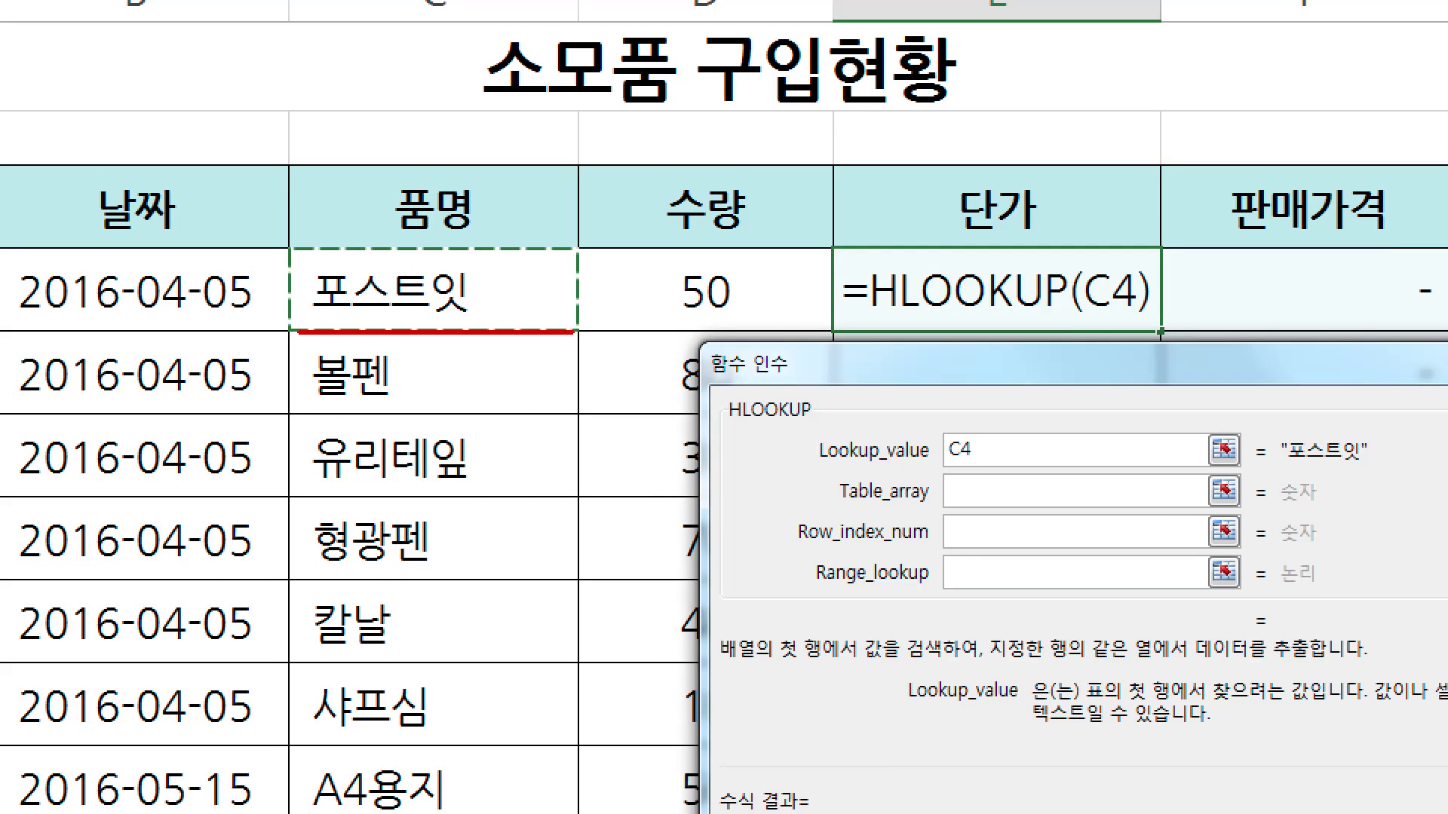
pyautogui.moveTo(839, 531); pyautogui.dragTo(984, 532)
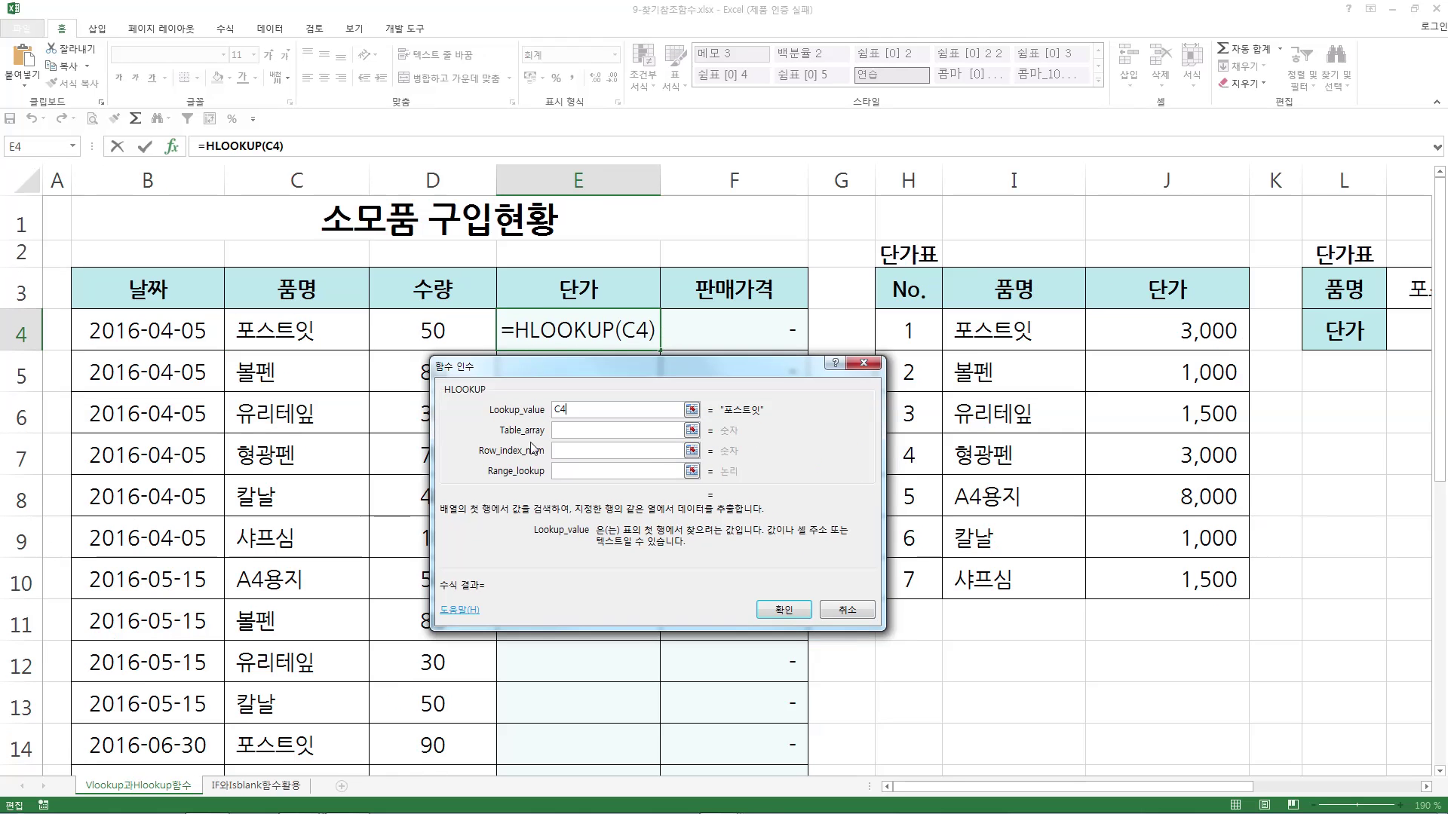
# Set Table_array of the HLOOKUP to the 품명 and 단가 data of the horizontal 단가표, M3:S4
pyautogui.click(617, 429)
pyautogui.moveTo(1240, 786); pyautogui.dragTo(1411, 789)
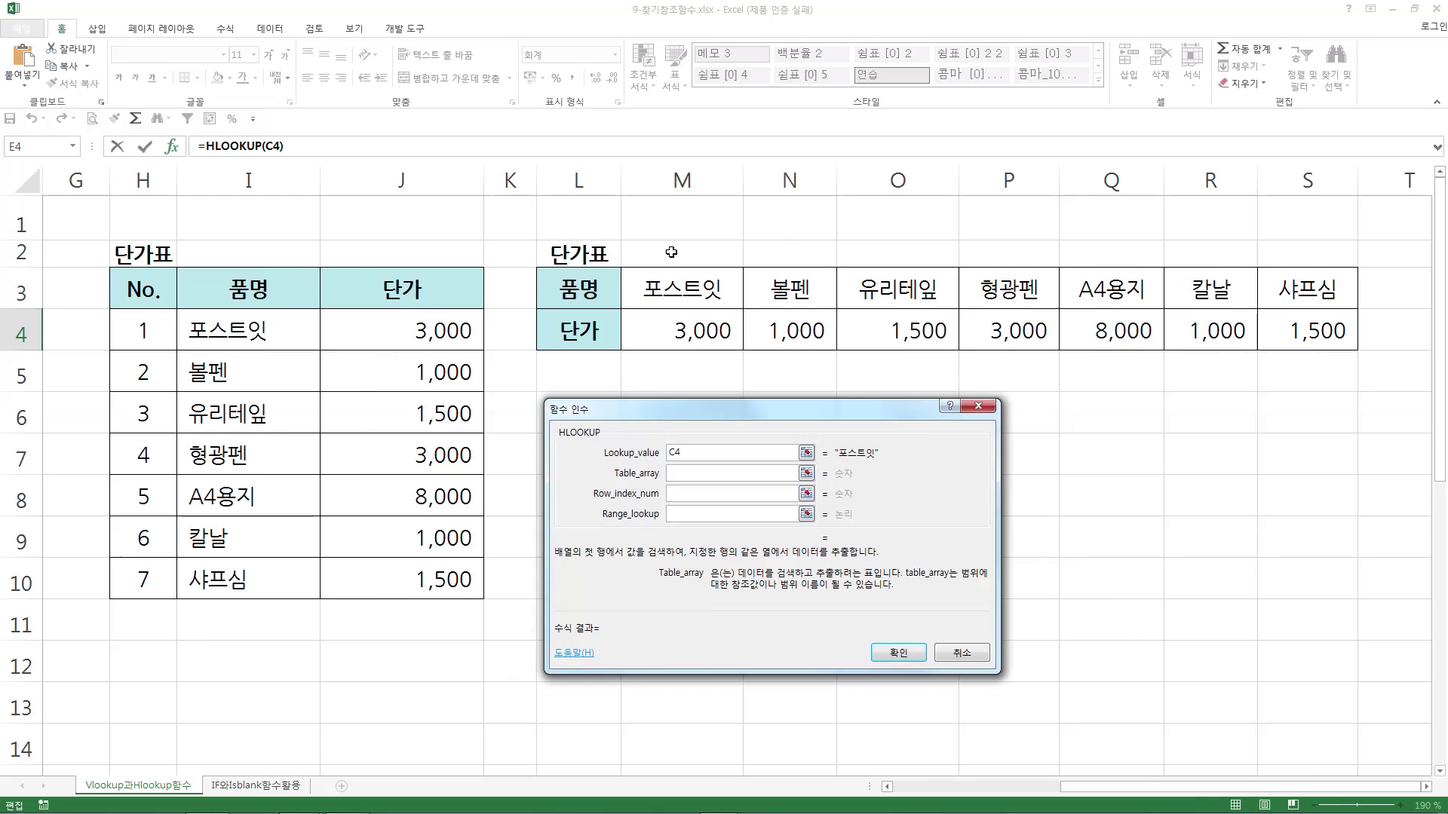
pyautogui.moveTo(677, 287); pyautogui.dragTo(1308, 332)
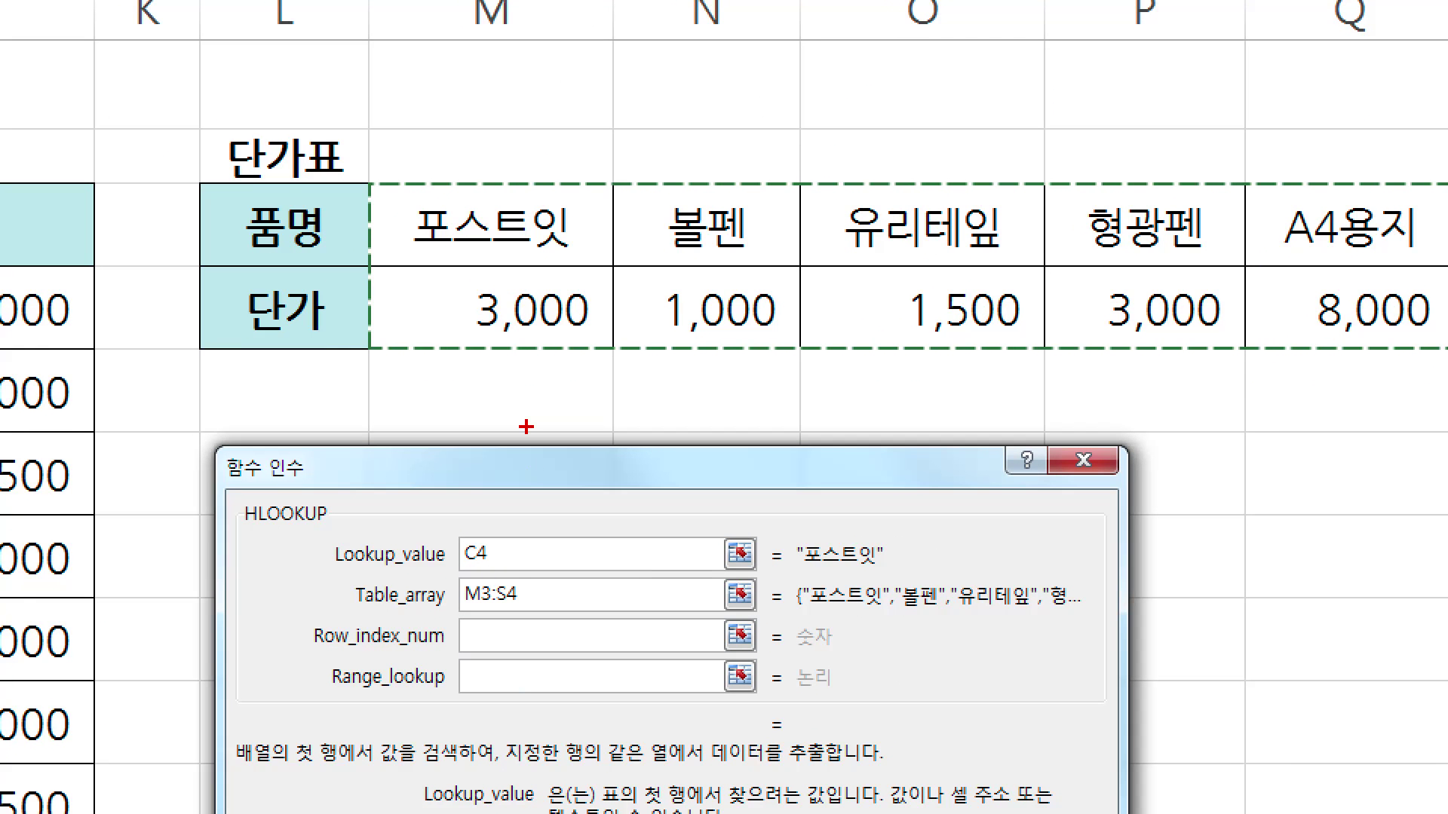
pyautogui.moveTo(492, 211)
pyautogui.mouseDown()
pyautogui.moveTo(469, 249)
pyautogui.moveTo(510, 343)
pyautogui.mouseUp()
pyautogui.moveTo(321, 662); pyautogui.dragTo(451, 650)
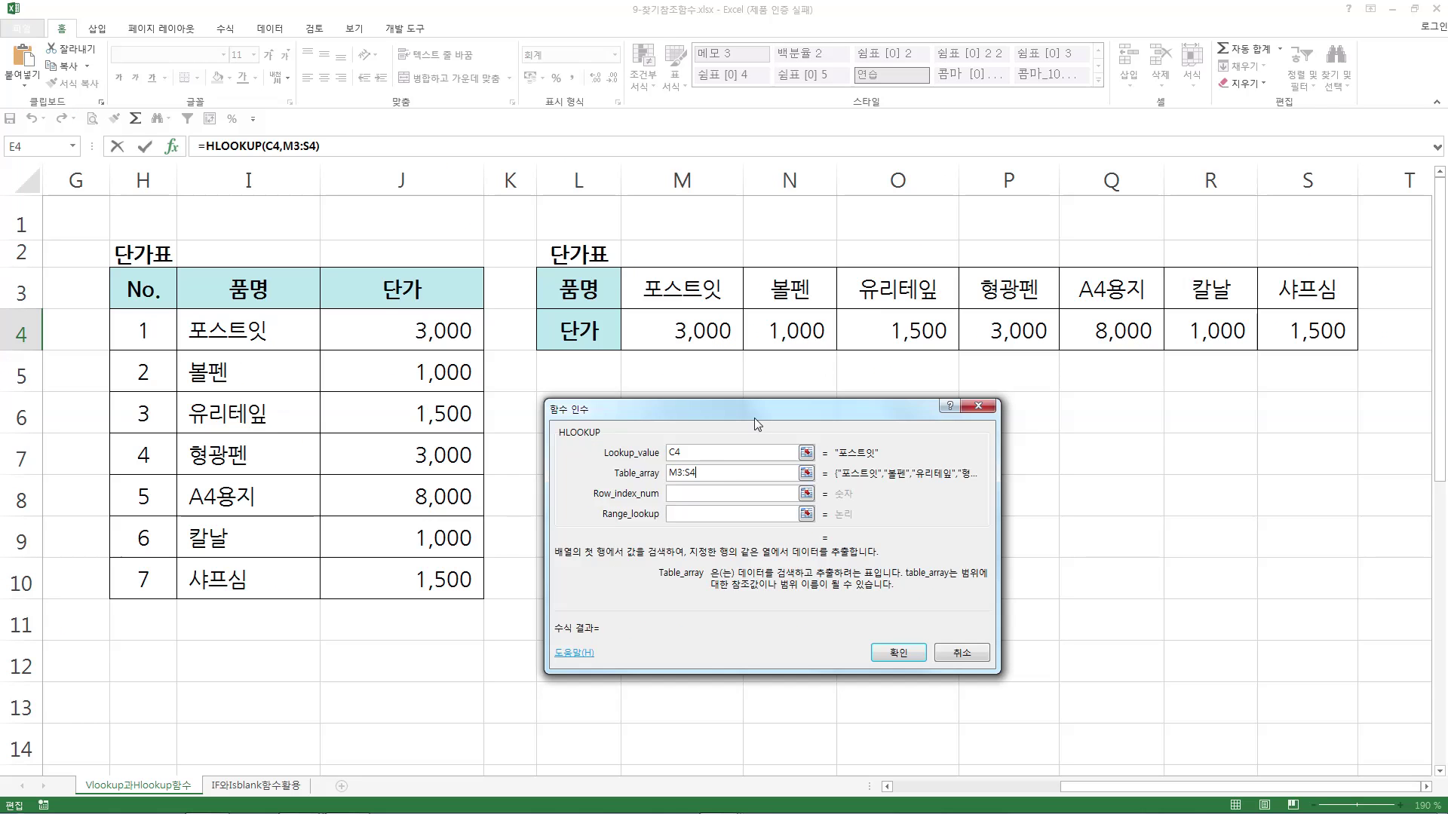
# Make the HLOOKUP's Table_array absolute as $M$3:$S$4, and set Row_index_num to 2 and Range_lookup to 0
pyautogui.press('Tab')
pyautogui.press('F4')
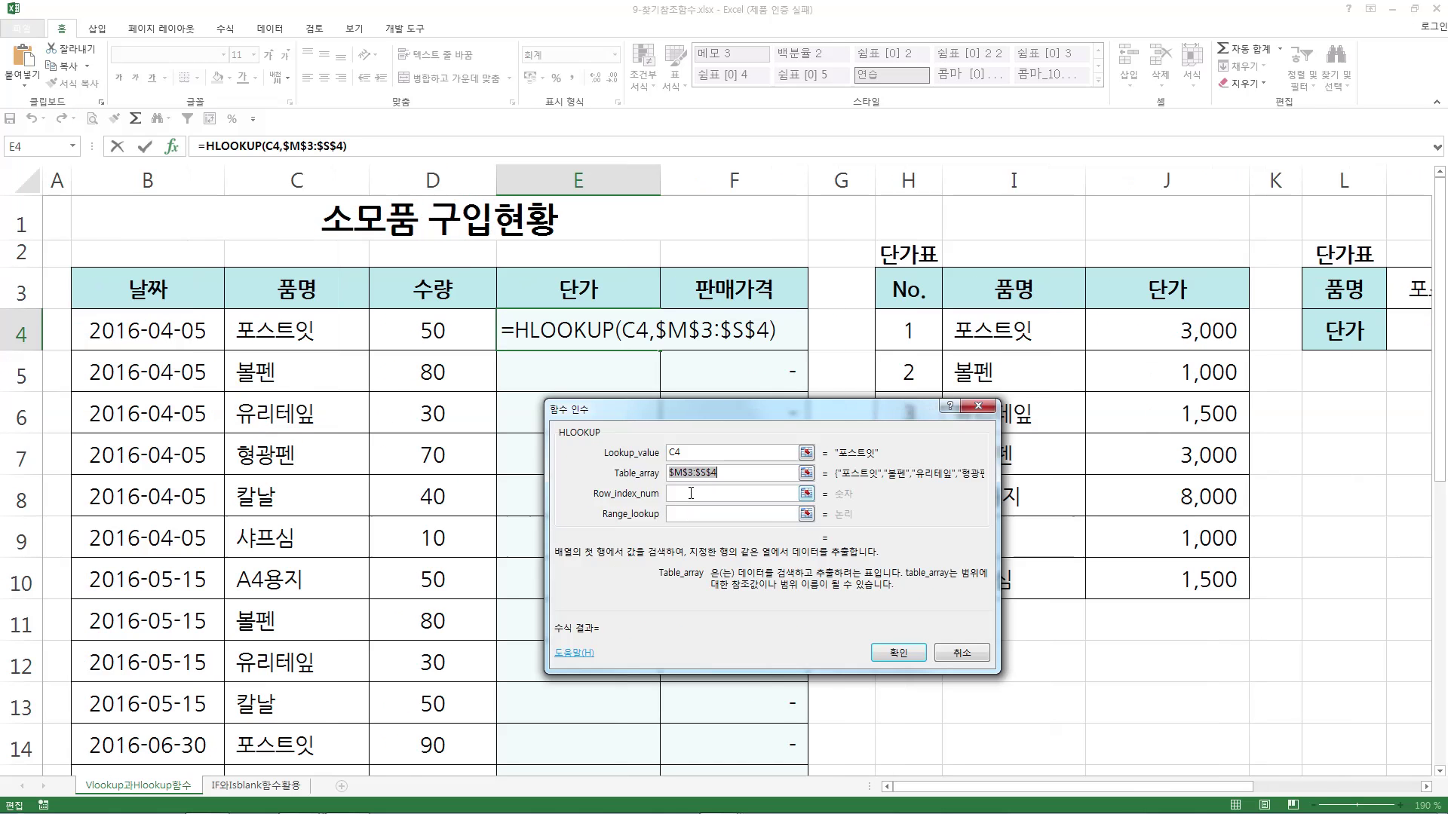
pyautogui.click(704, 493)
pyautogui.write('2')
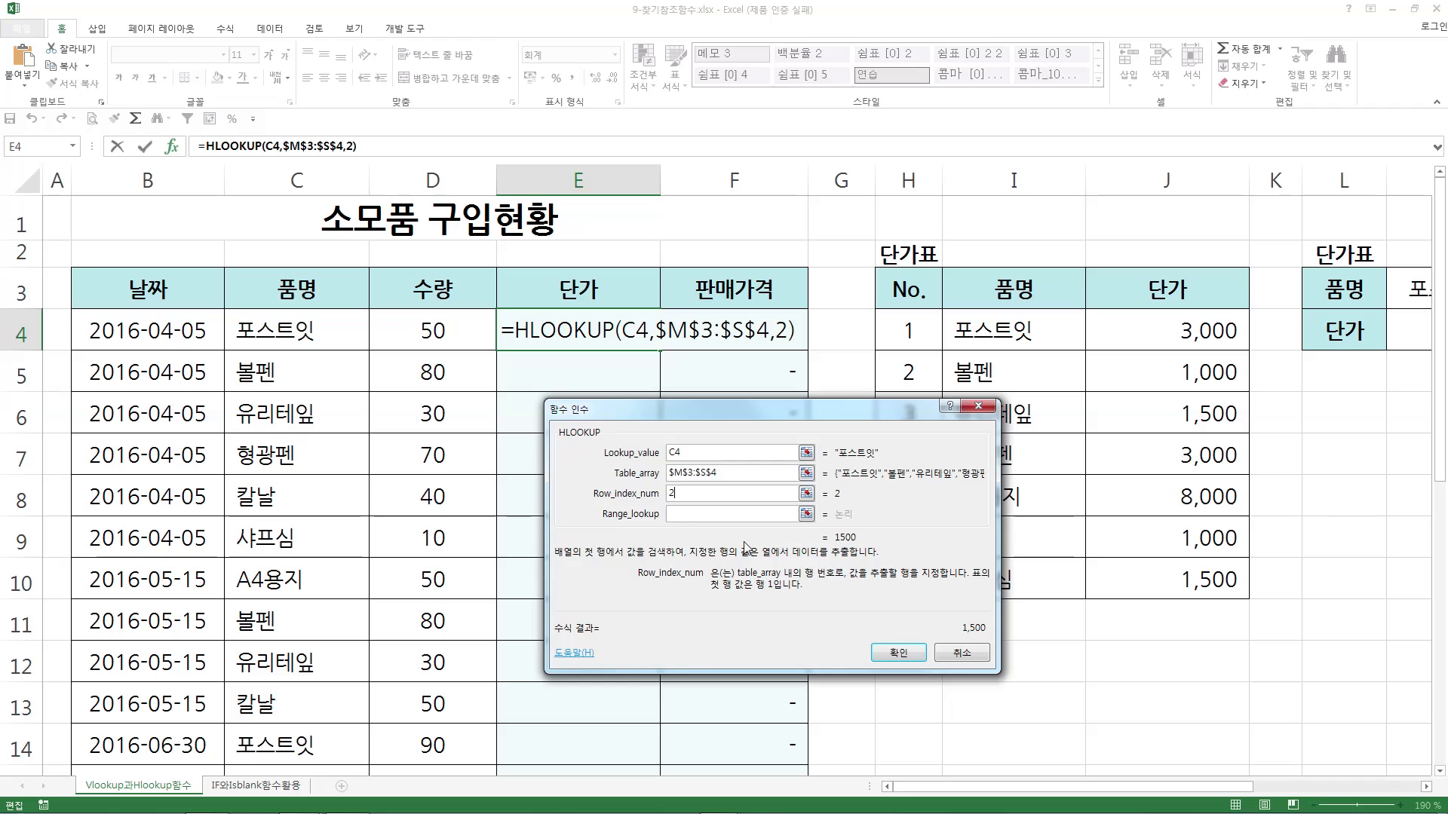
pyautogui.click(693, 514)
pyautogui.write('0')
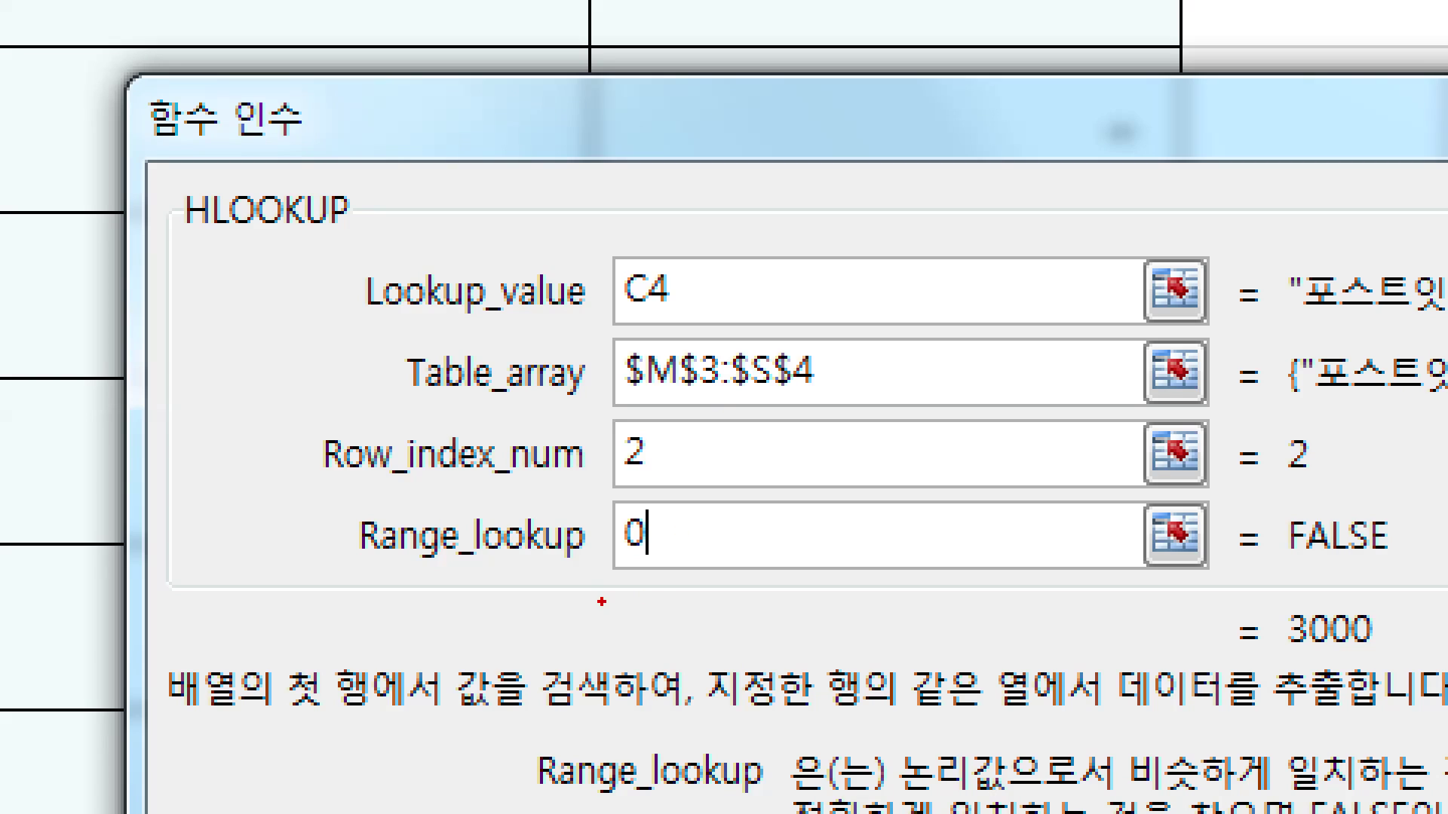
pyautogui.moveTo(596, 593); pyautogui.dragTo(665, 594)
pyautogui.moveTo(167, 237); pyautogui.dragTo(414, 237)
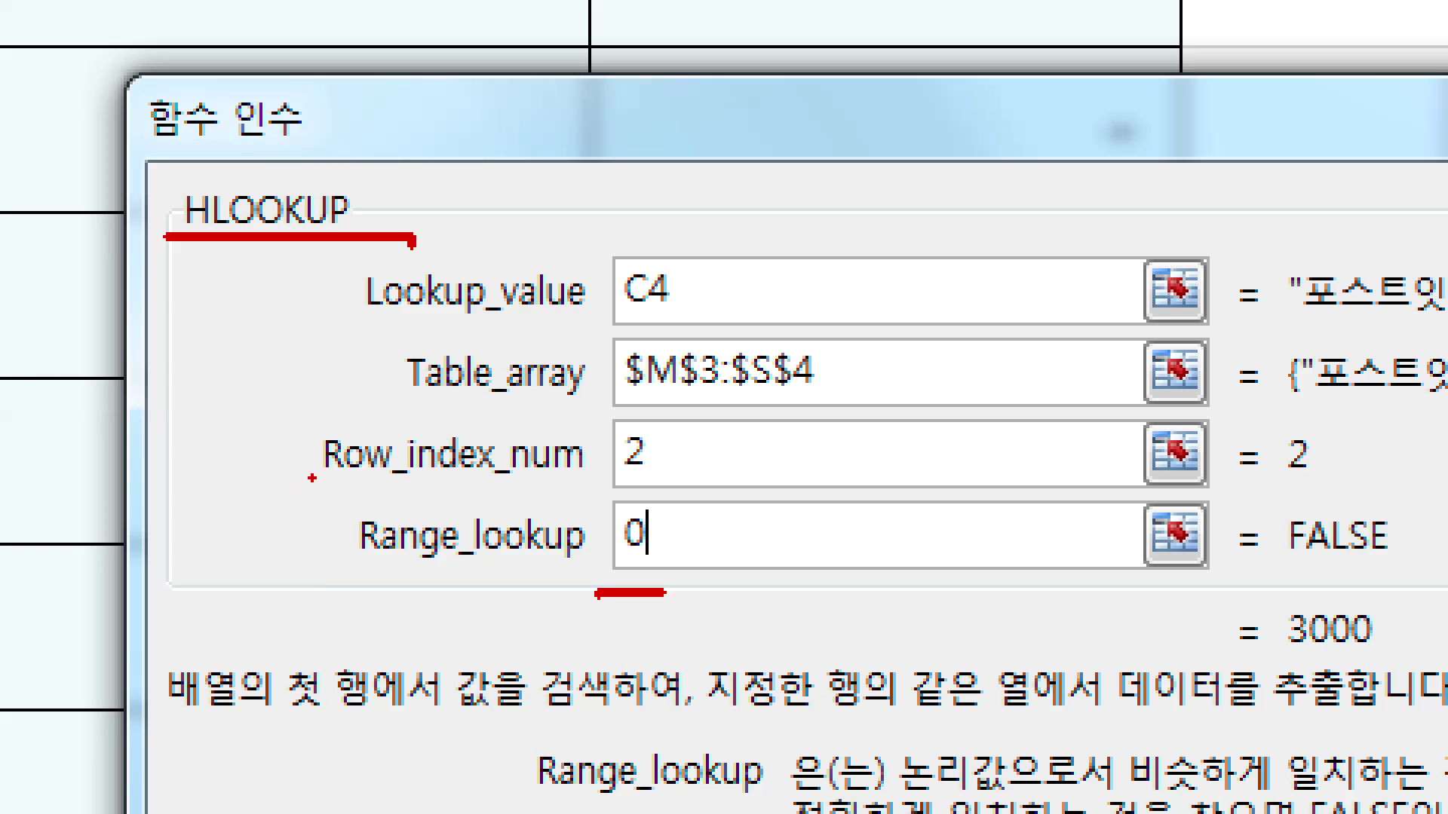
pyautogui.moveTo(311, 478); pyautogui.dragTo(536, 494)
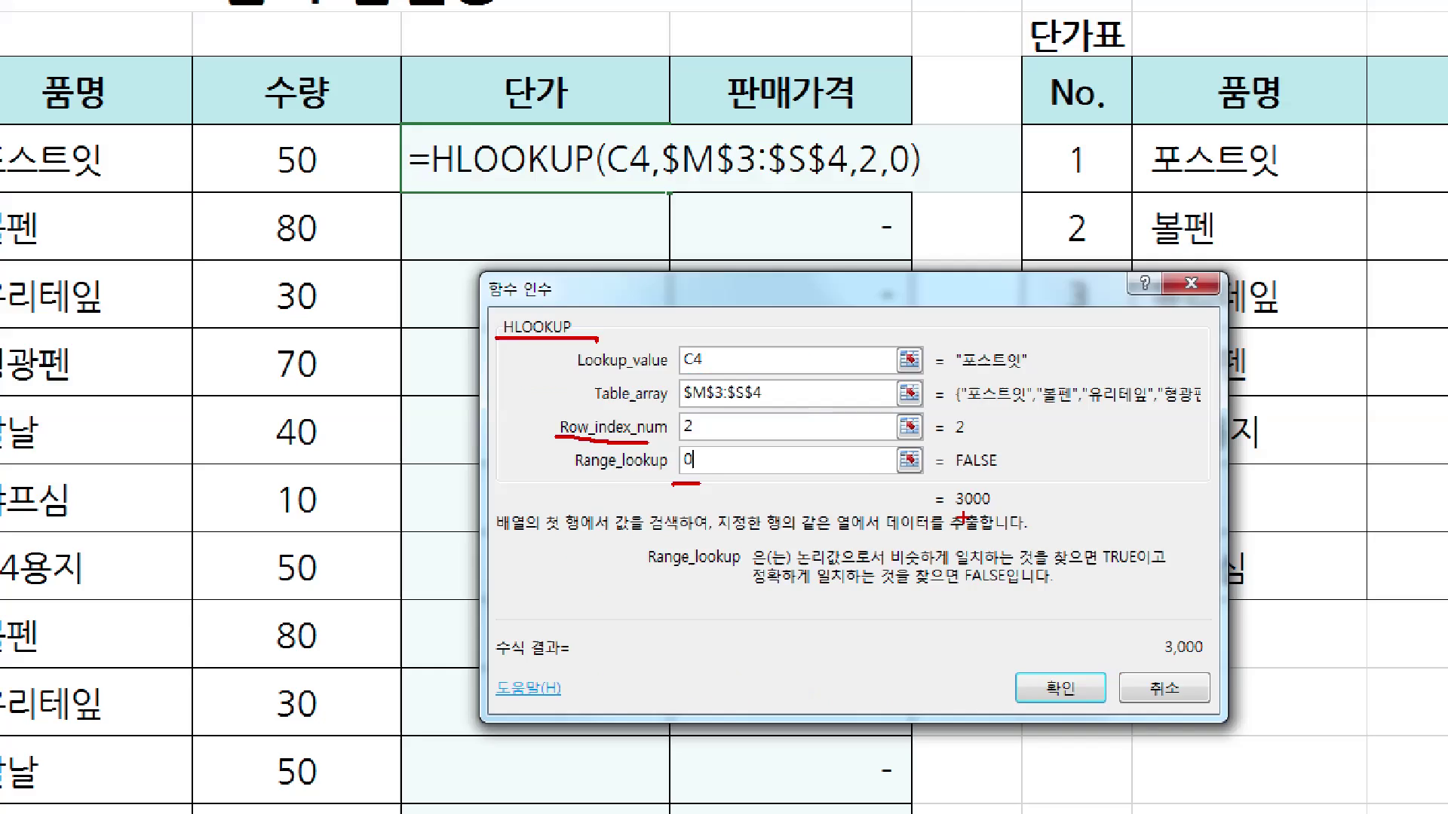
# Confirm the HLOOKUP formula in E4 and fill it down the rest of the 단가 column
pyautogui.press('Return')
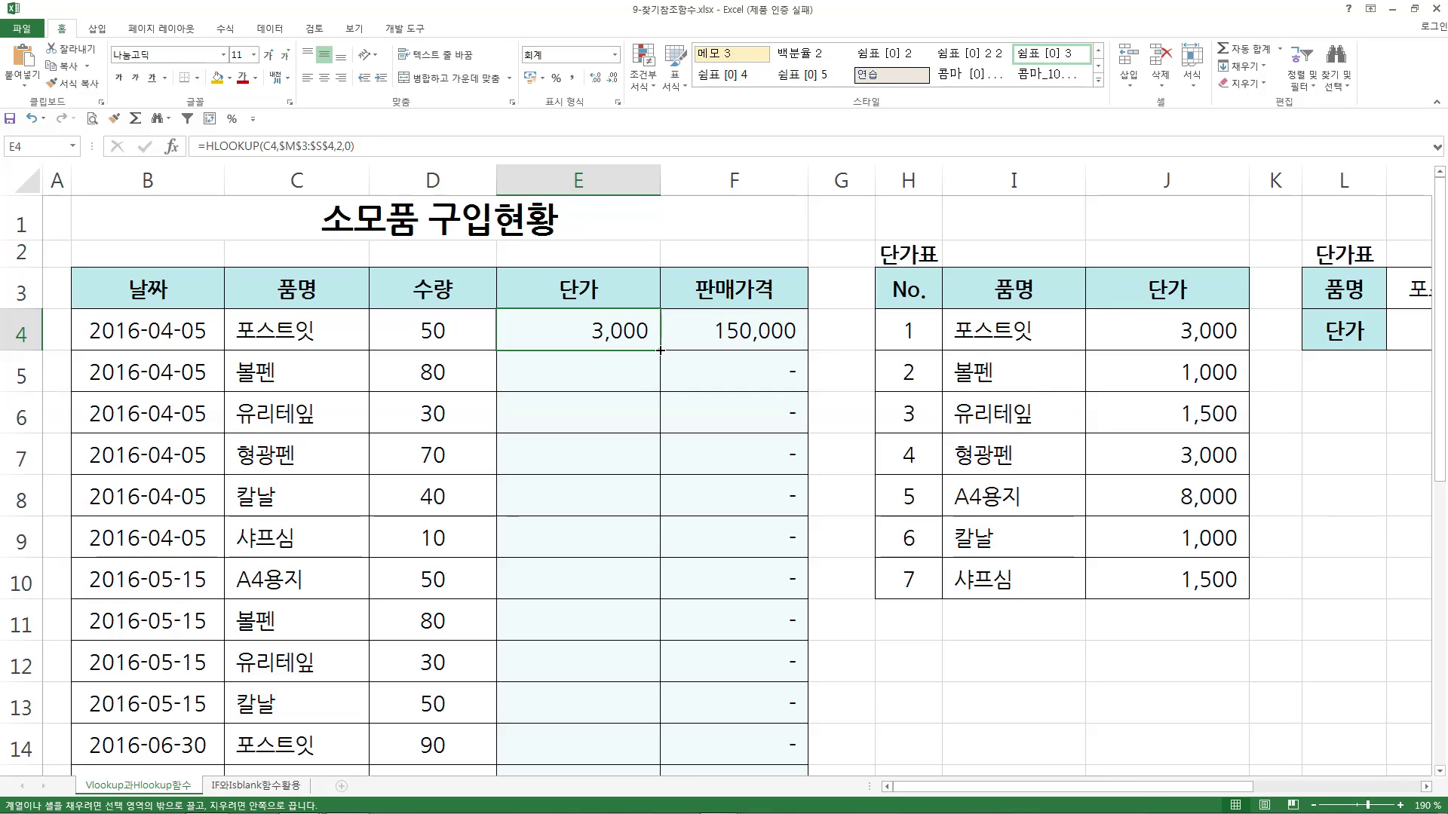
pyautogui.doubleClick(661, 351)
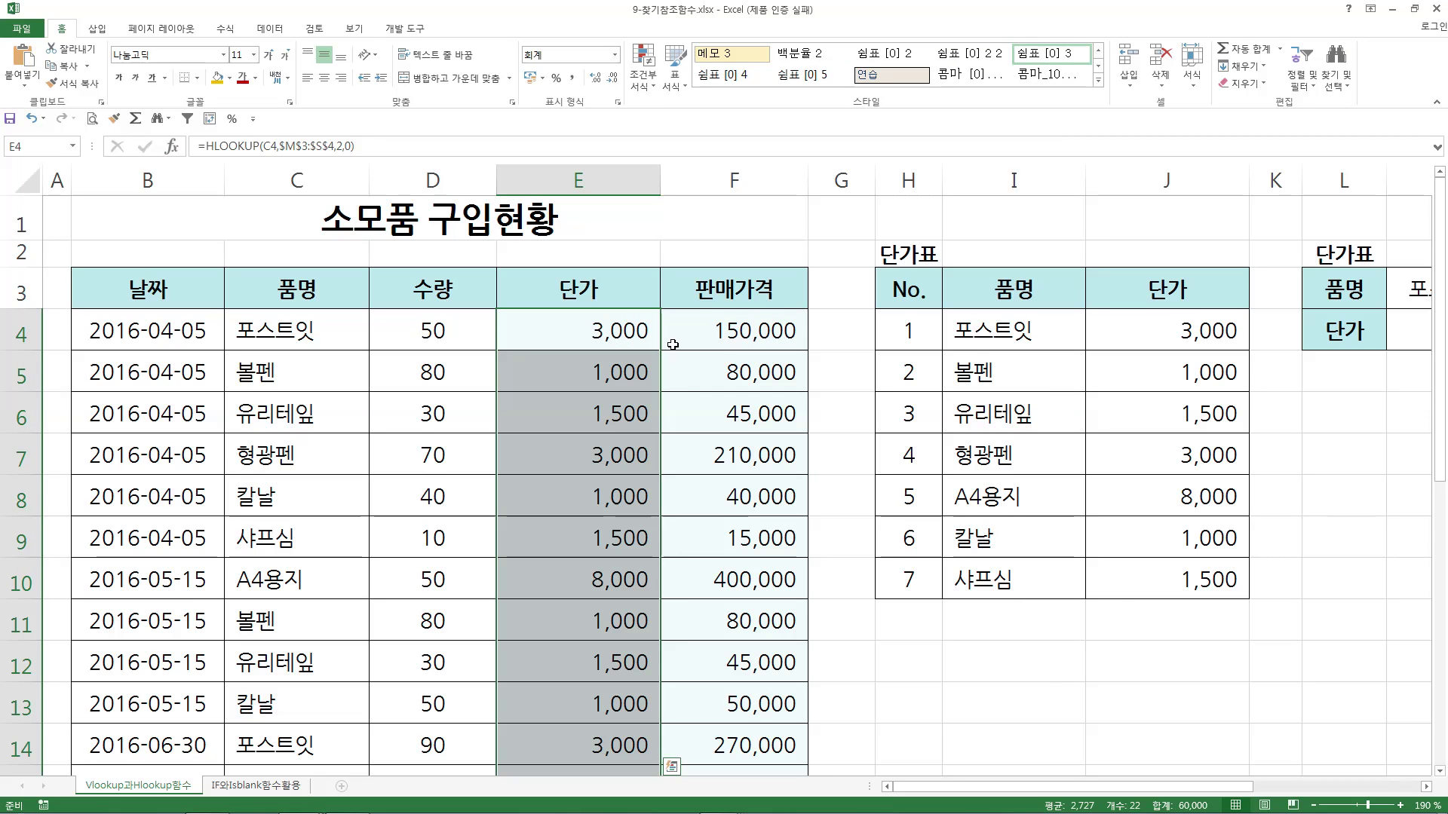